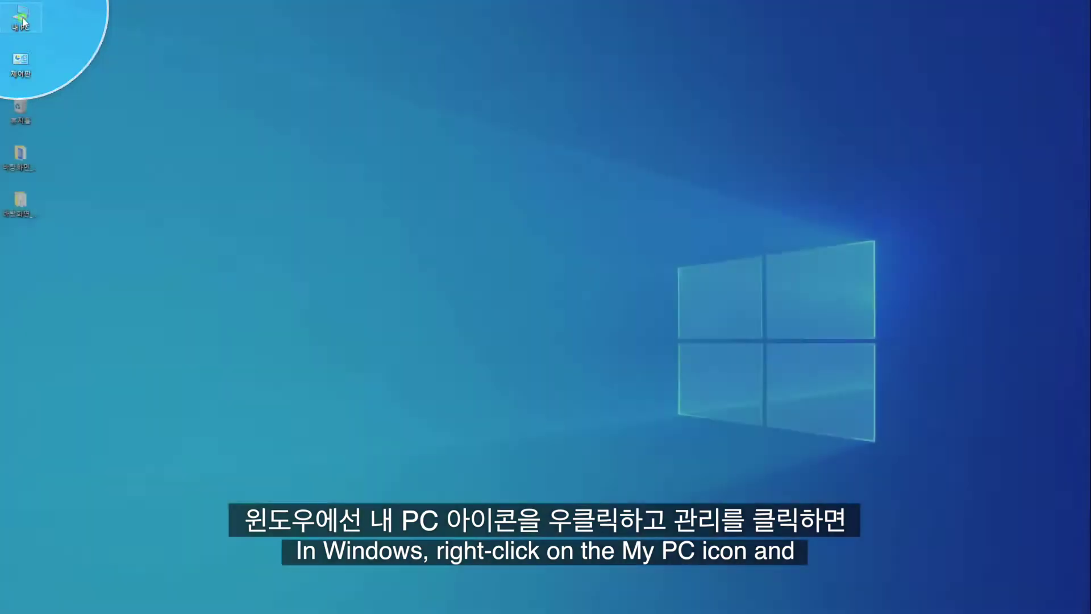
Step: Open Computer Management for this PC, move its window to the middle of the desktop and show Disk Management
right_click(23, 21)
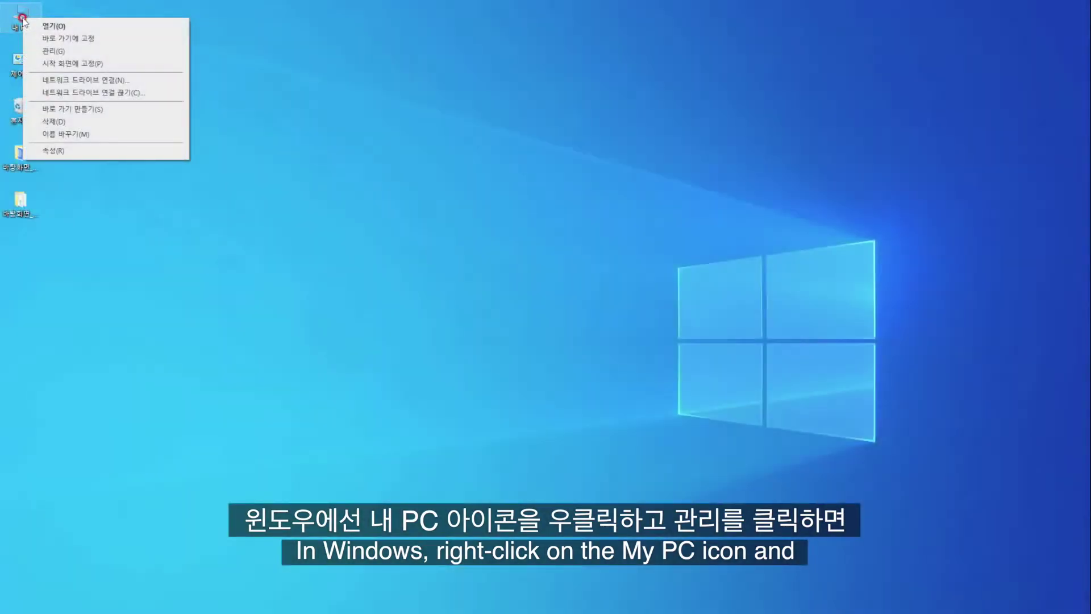
click(60, 52)
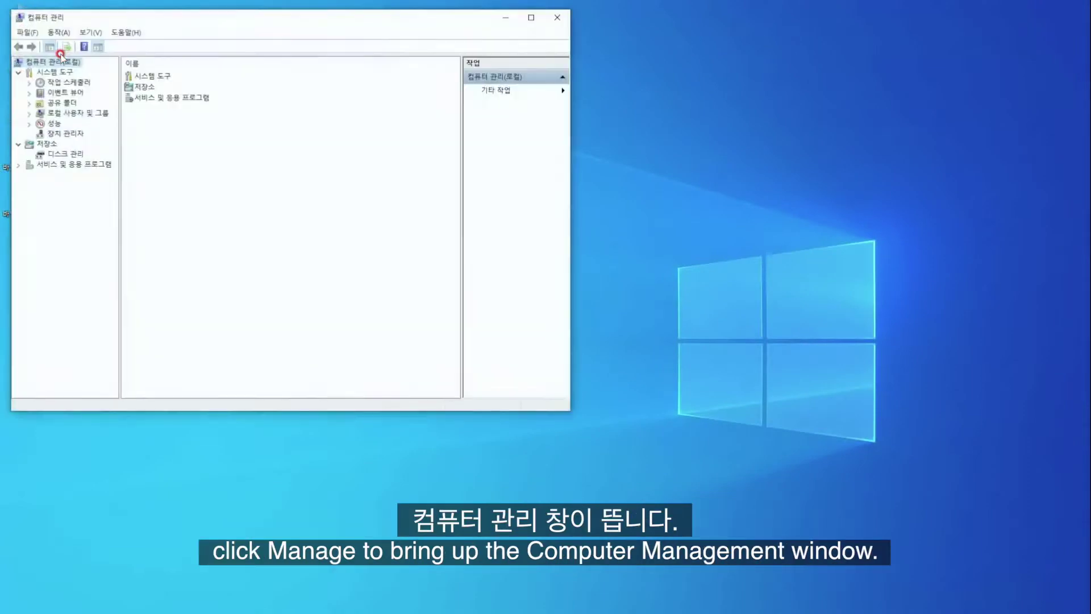
drag(202, 18, 445, 99)
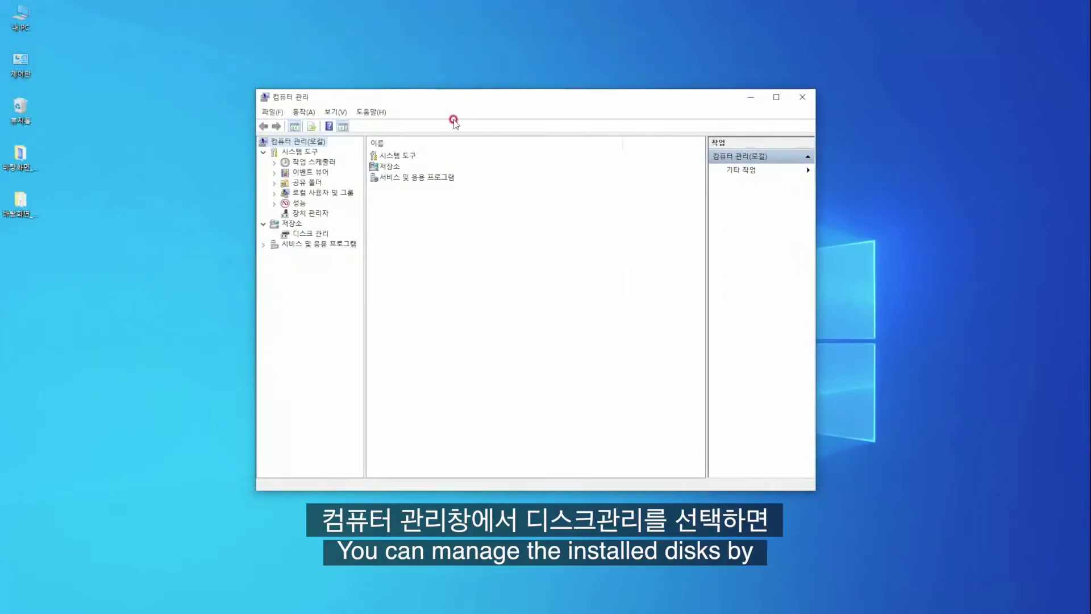
click(309, 234)
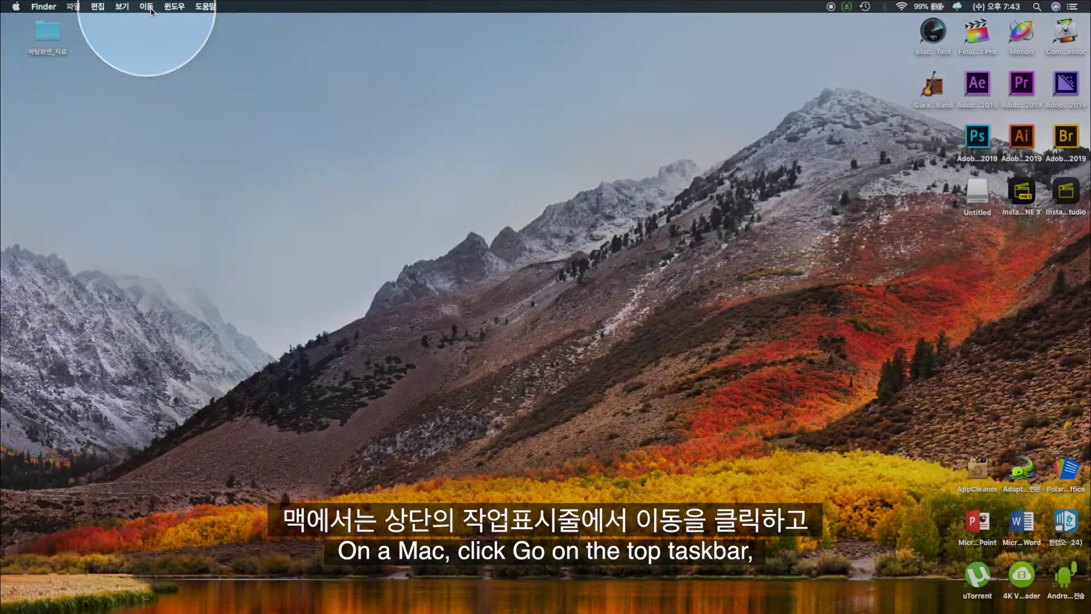
Step: Switch to the Mac, open Disk Utility from the Utilities folder and view the SN_Editing work volume's details
click(152, 7)
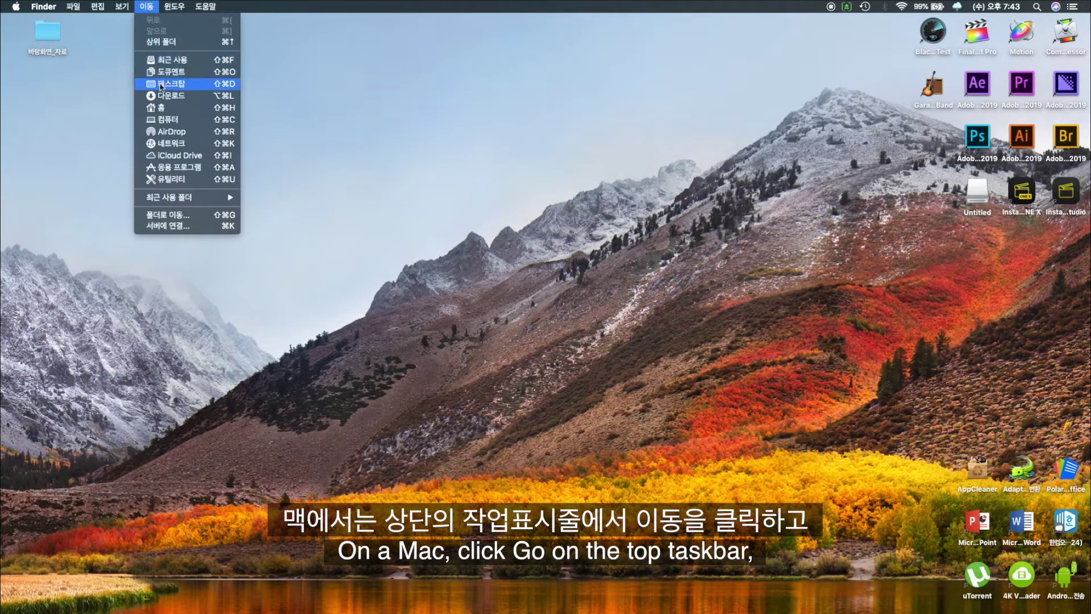
click(188, 181)
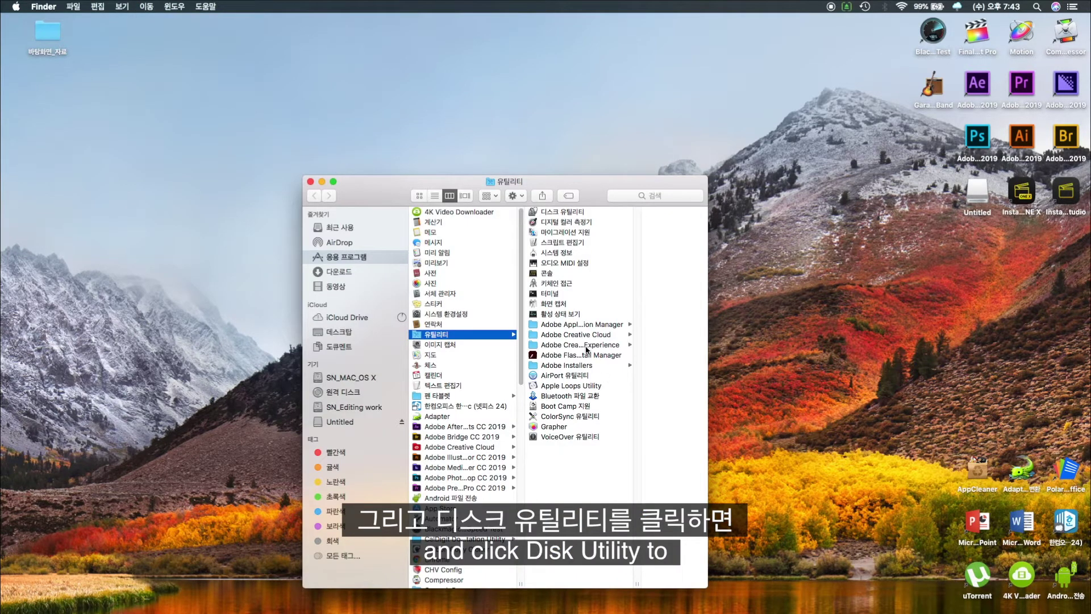
click(560, 213)
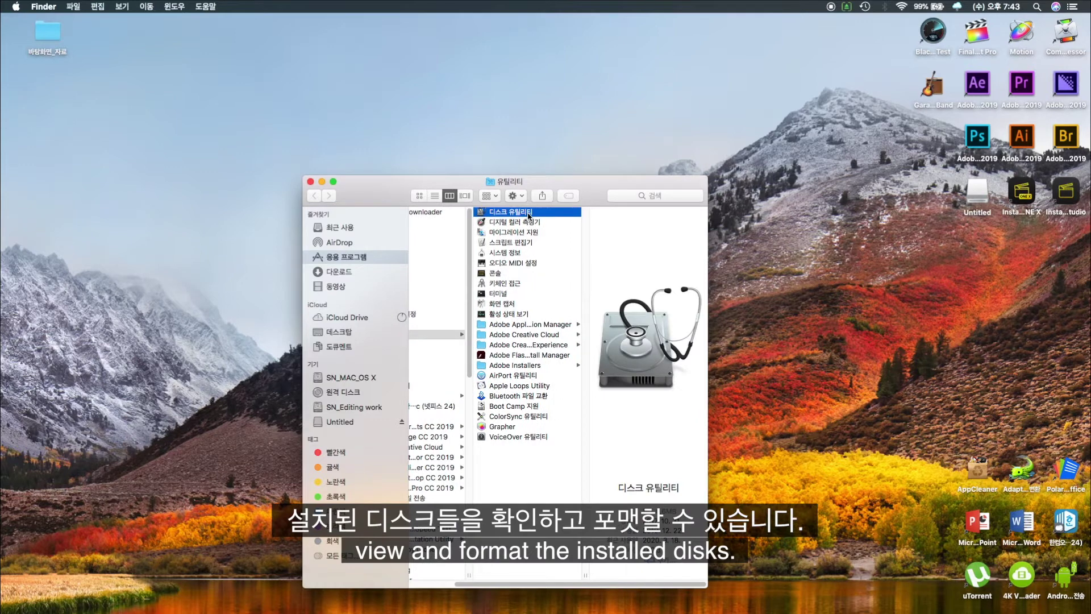
double_click(528, 212)
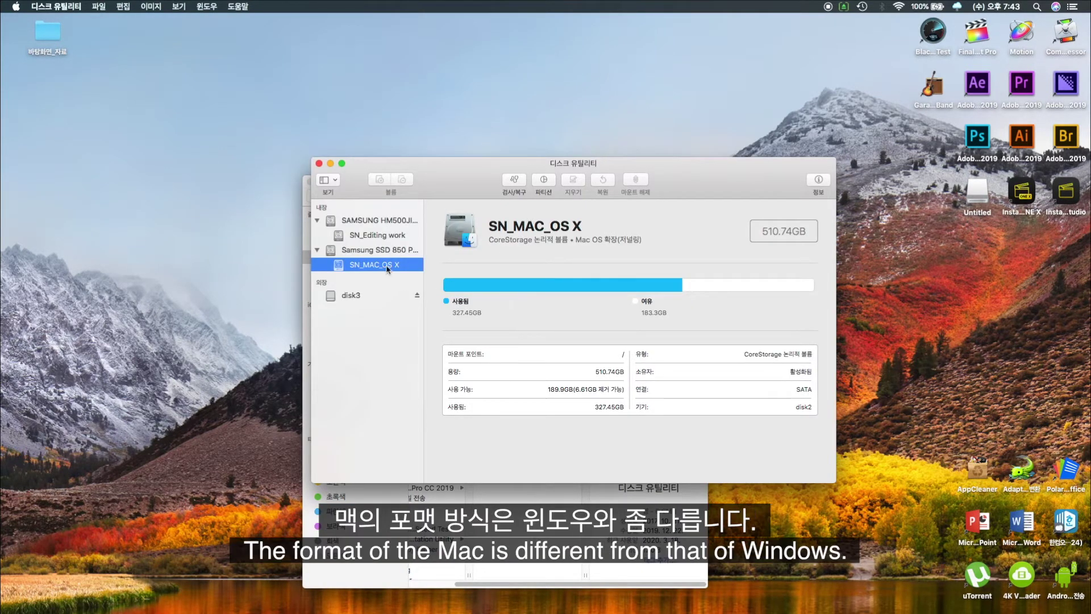
click(378, 237)
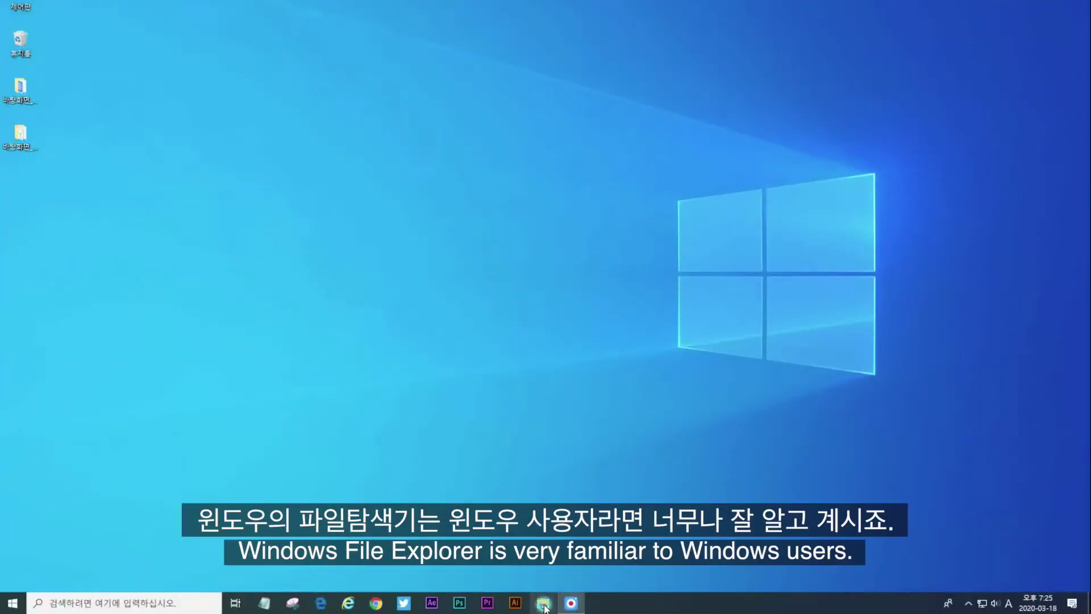
Step: Switch to Windows File Explorer and browse the contents of the C:, D: and E: drives
click(543, 603)
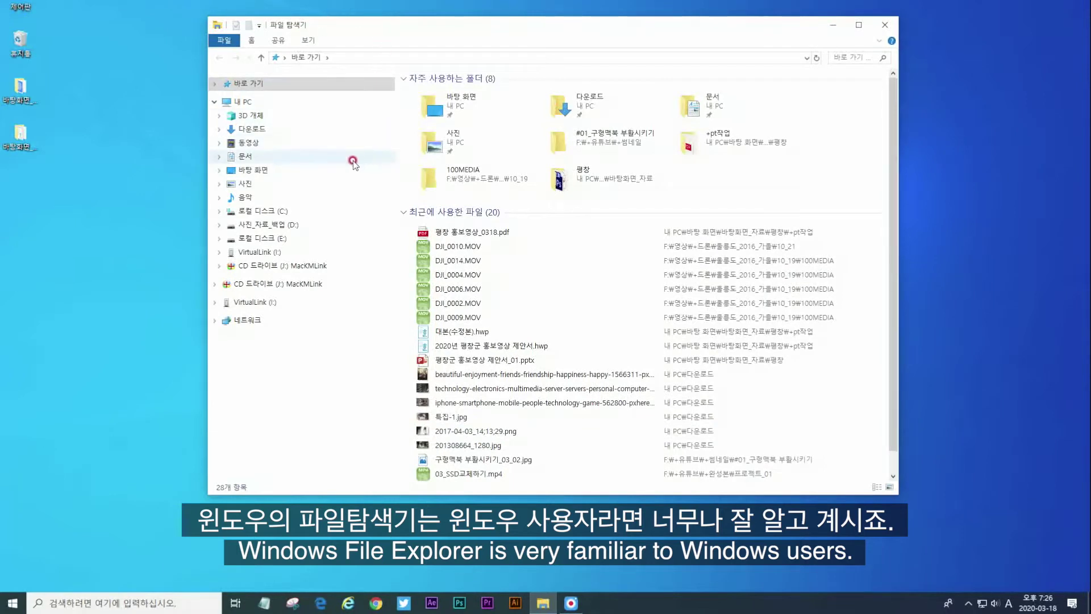
click(250, 212)
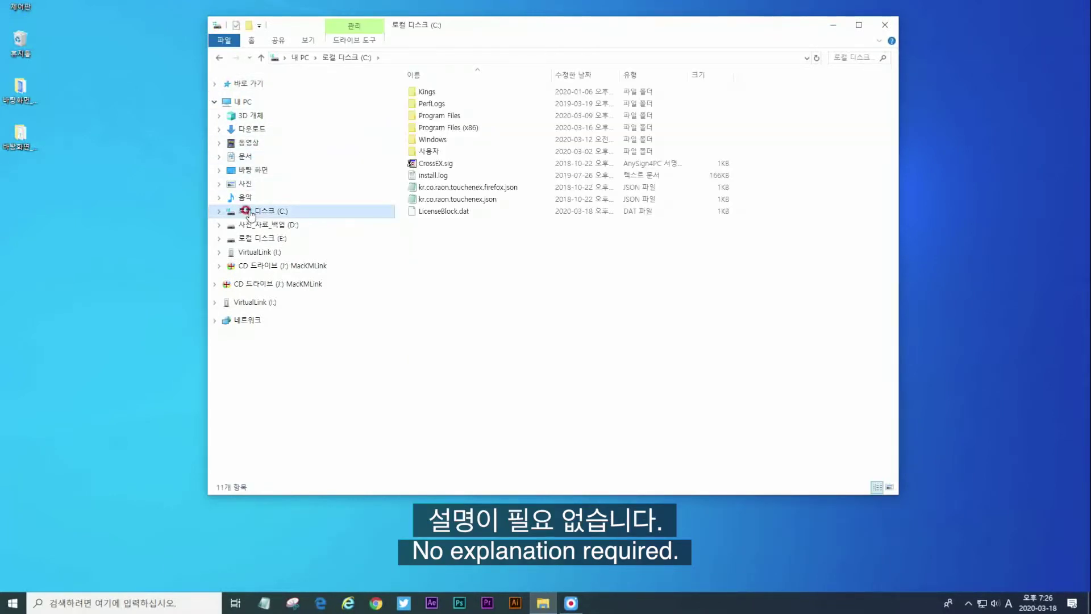
click(253, 225)
click(255, 238)
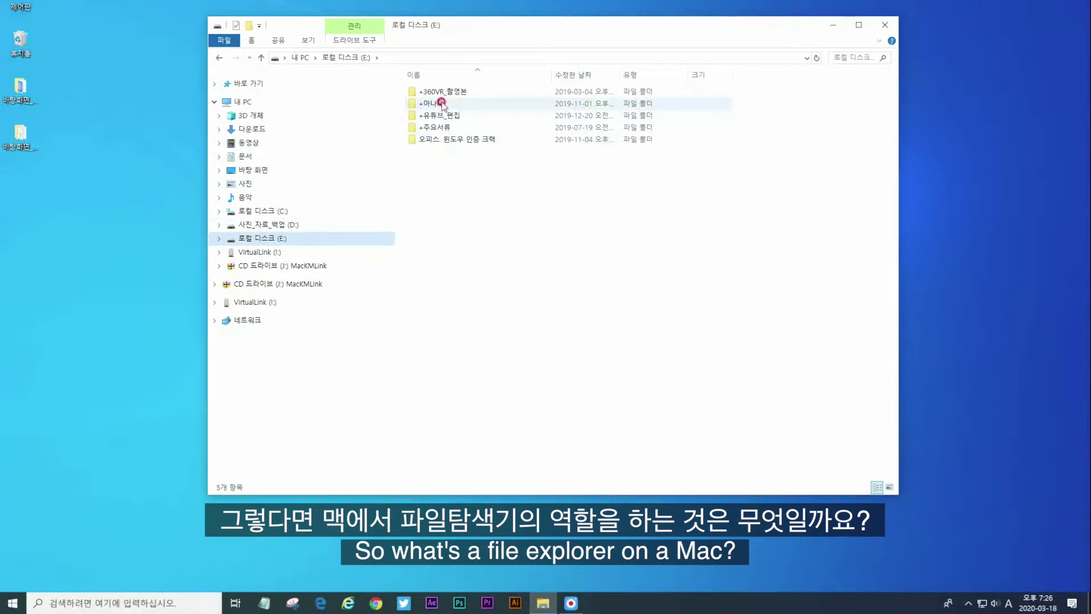
click(271, 226)
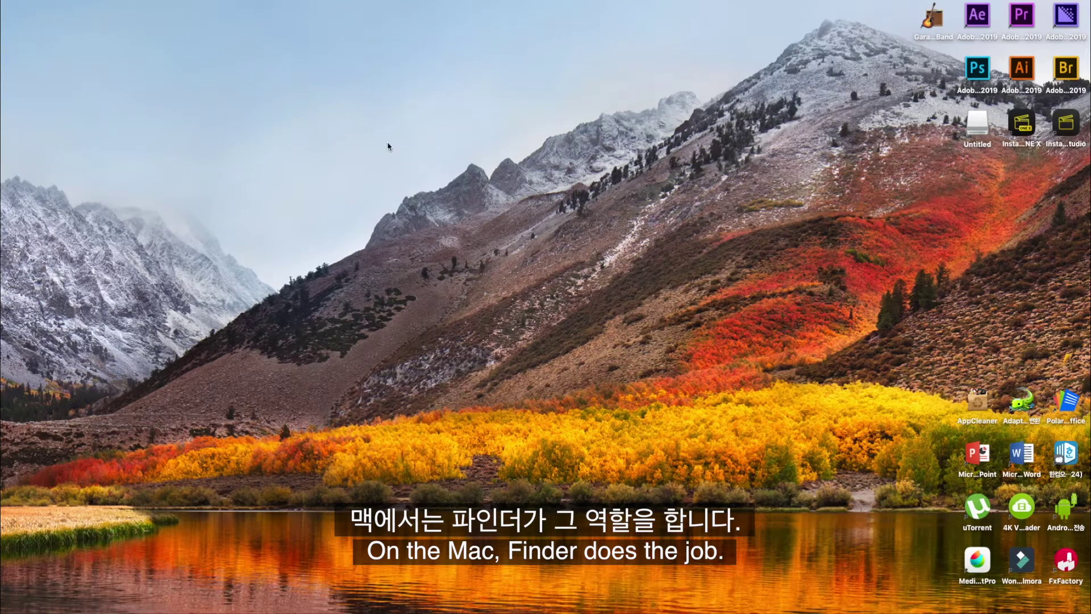
Step: Switch to Finder on the Mac, select the 일상 folder and try its contents in list view and icon view
mouse_move(267, 611)
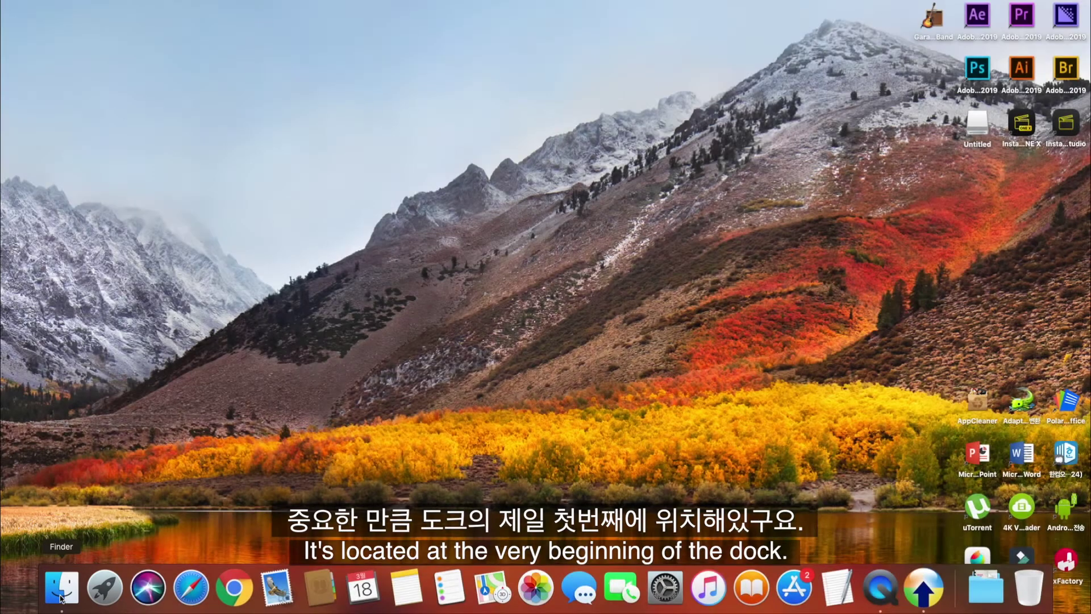
click(61, 594)
click(552, 115)
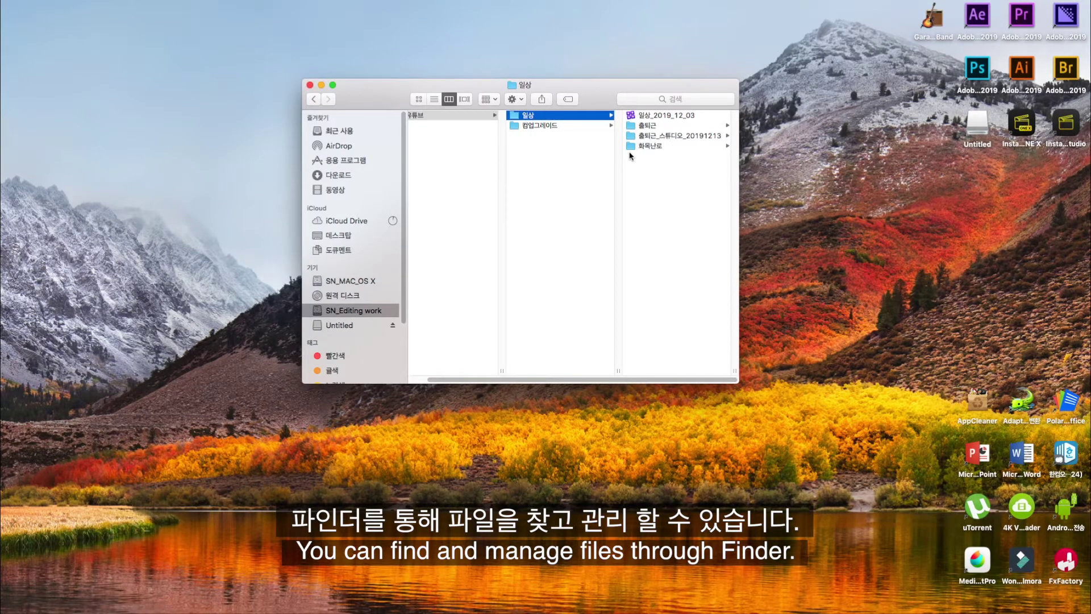
click(433, 100)
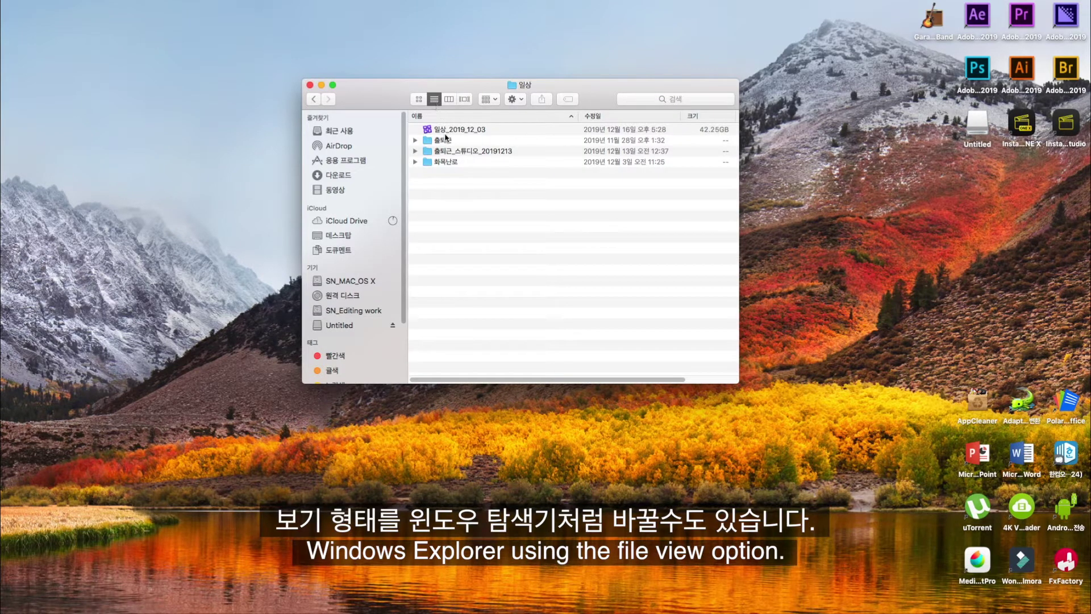
click(418, 100)
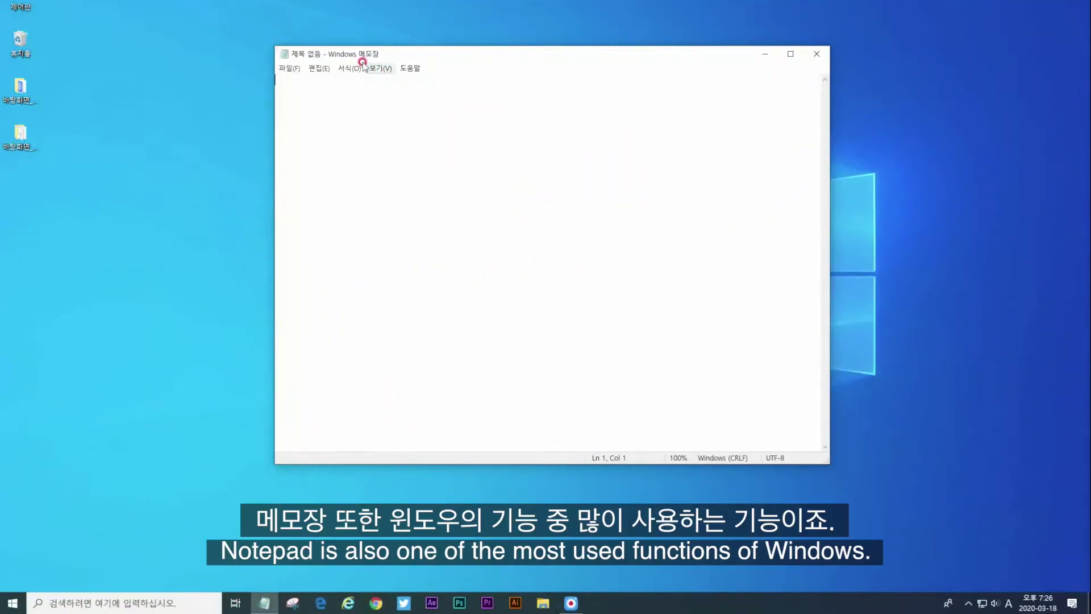
click(341, 104)
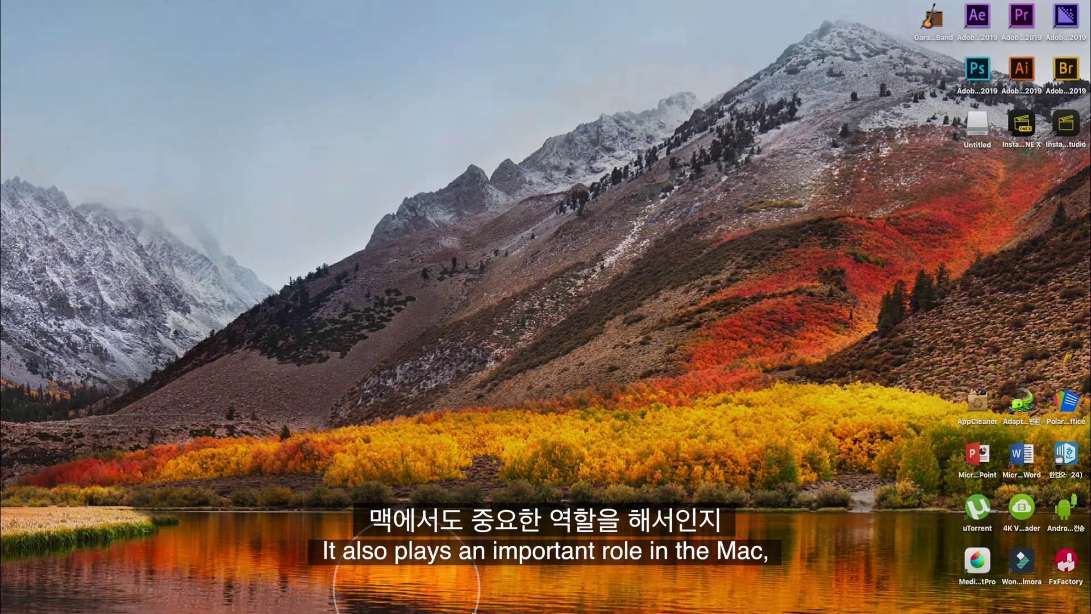
Step: Open the Mac's Notes app, check the recently deleted items, return to the iCloud notes and create a new note
mouse_move(327, 608)
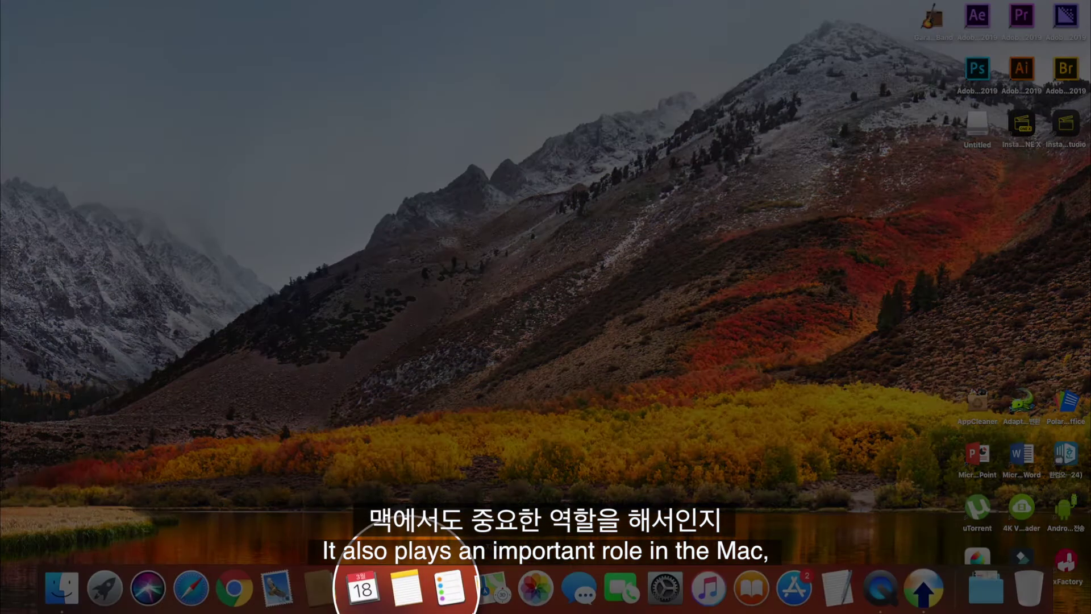
click(408, 594)
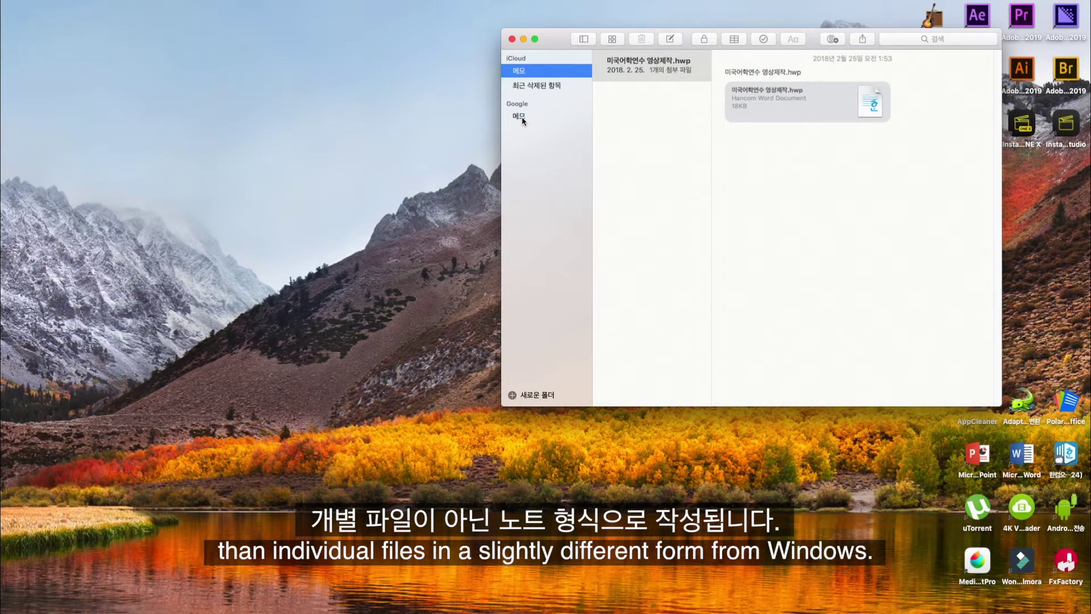
click(535, 86)
click(520, 71)
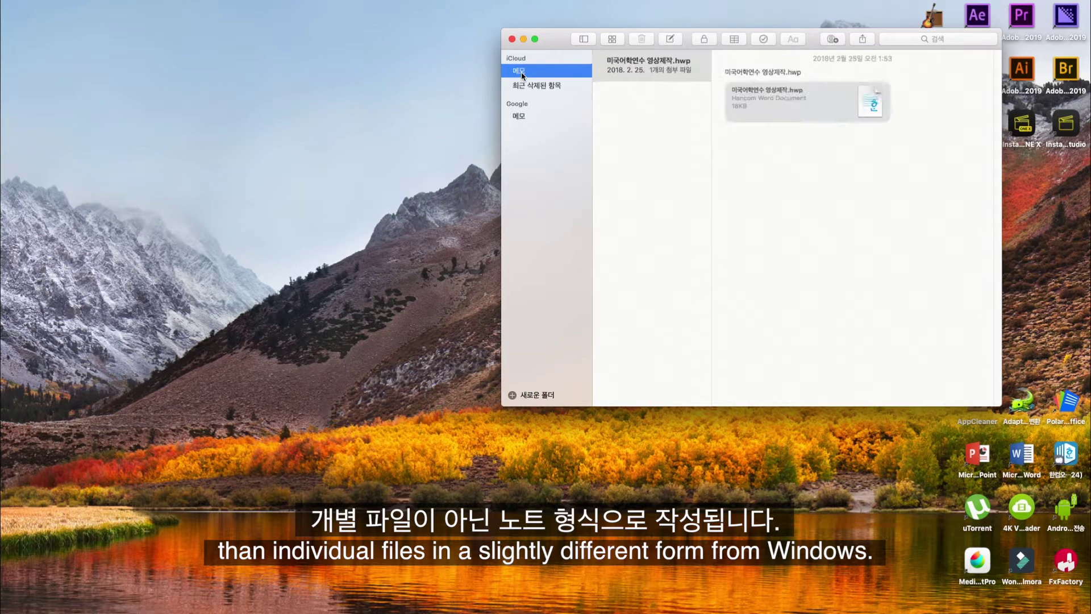
click(675, 40)
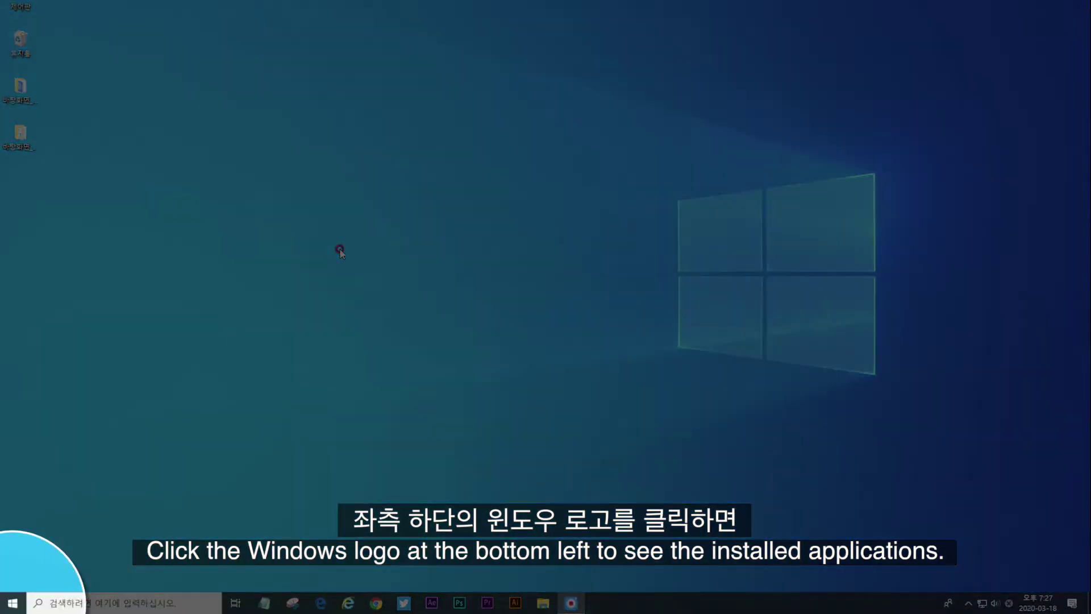
Step: Switch to Windows and look through the alphabetical list of installed applications
click(12, 602)
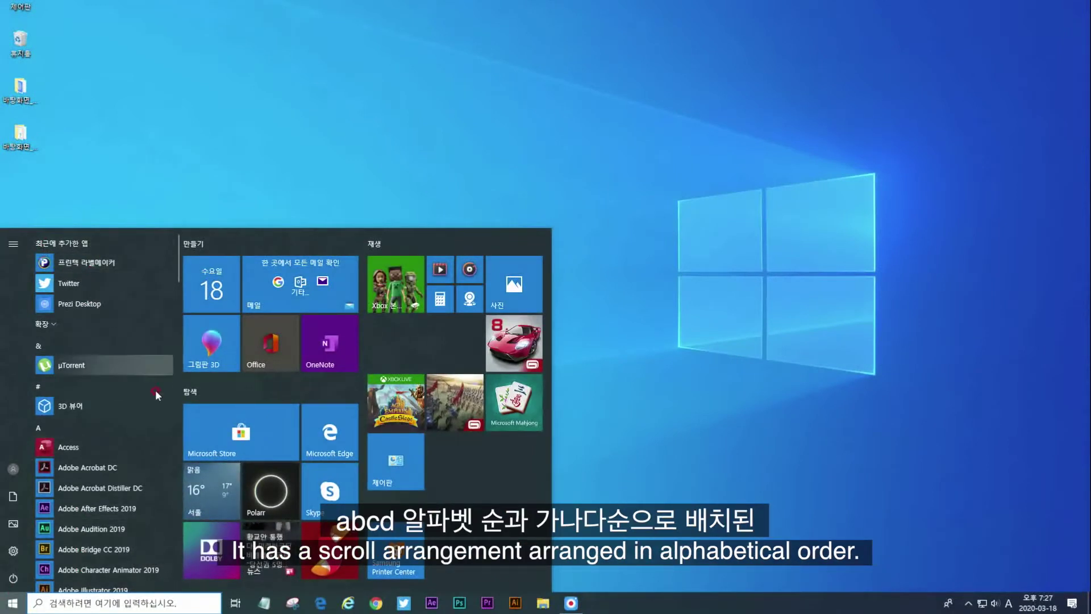
scroll(122, 377, down, 4)
scroll(122, 384, down, 8)
scroll(121, 384, down, 2)
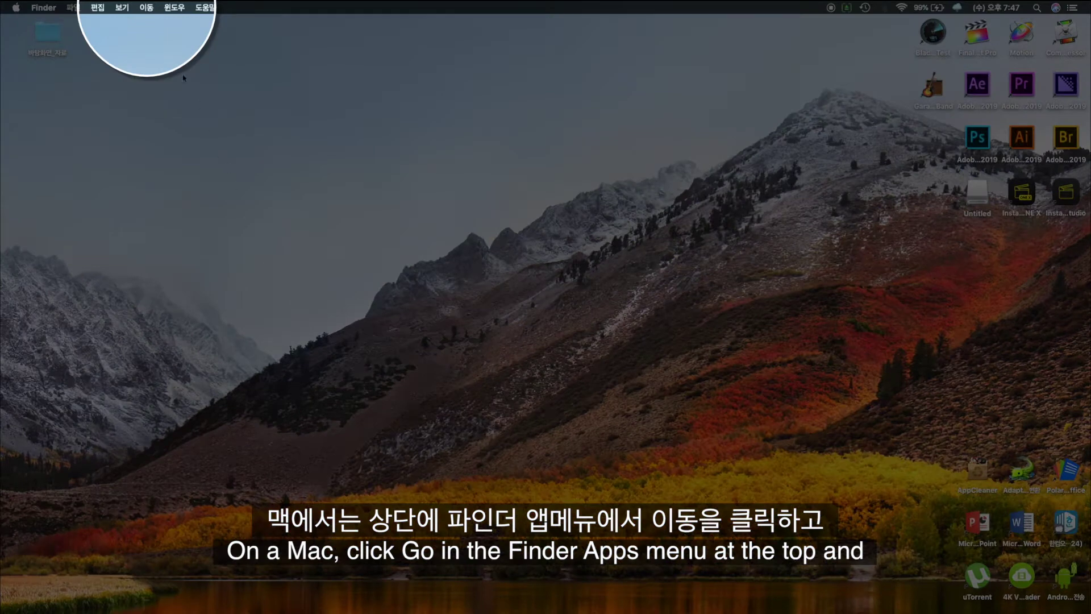
Step: Switch to the Mac and open the Applications folder in Finder to see the installed applications
click(146, 8)
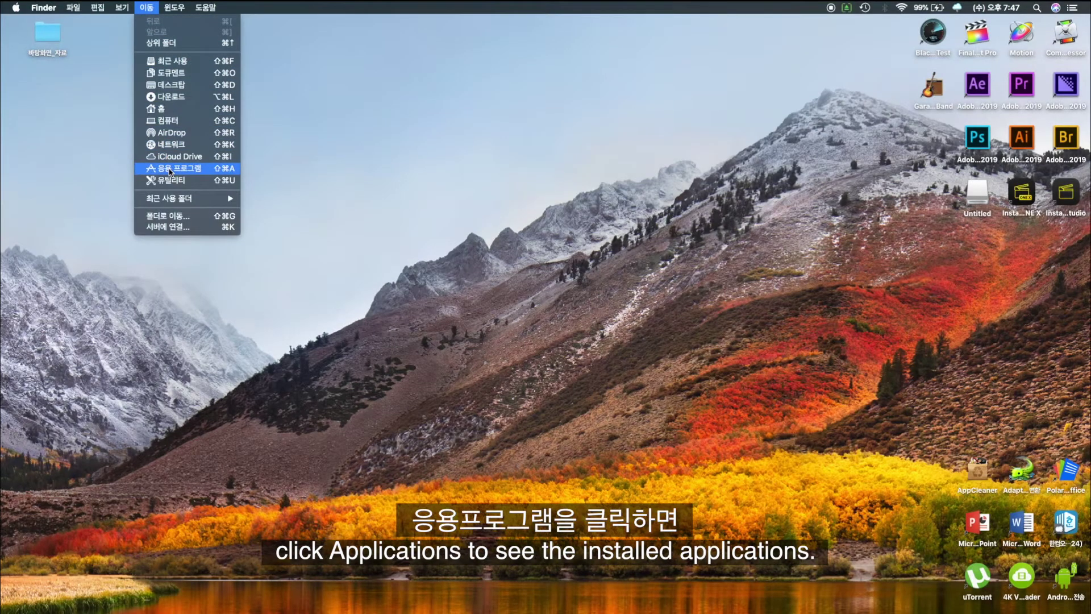
click(200, 173)
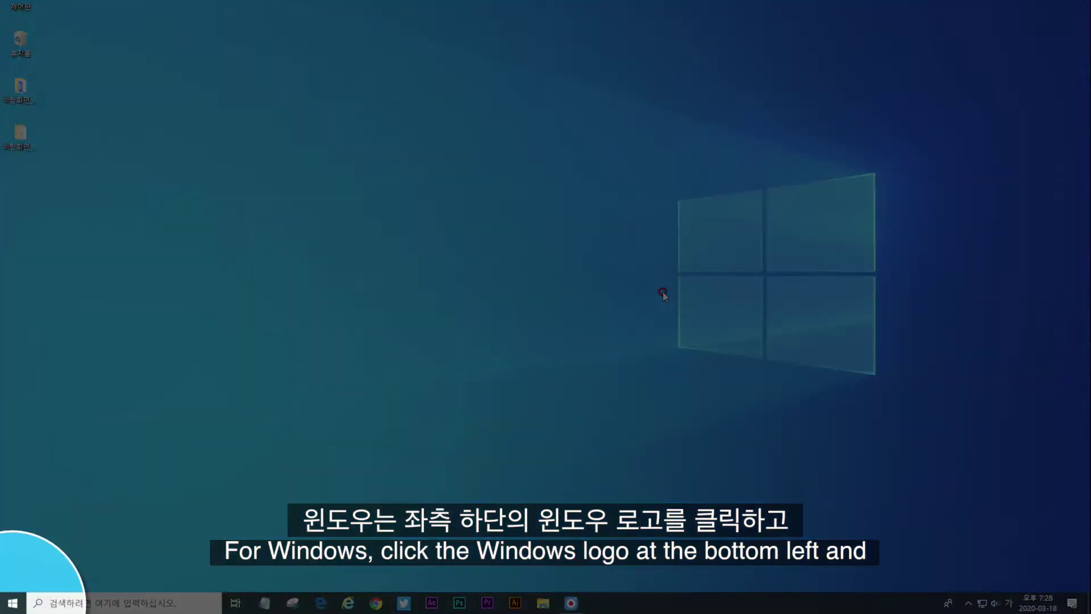
Step: Switch to Windows and bring up the system's power options
click(12, 603)
click(12, 578)
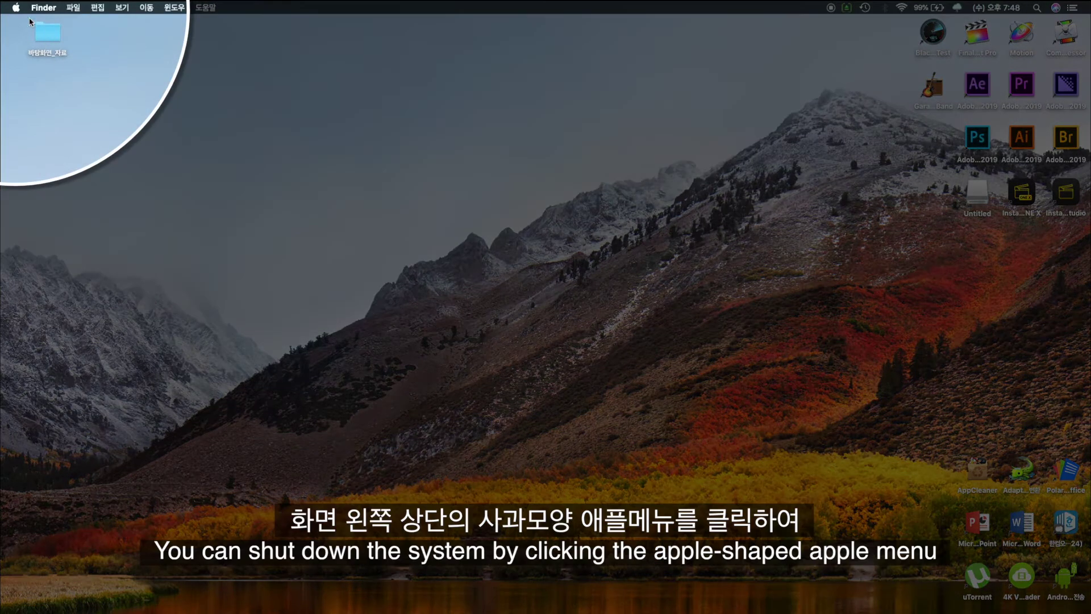
Step: Switch to the Mac, open About This Mac and review its display, storage, memory and support information
click(16, 7)
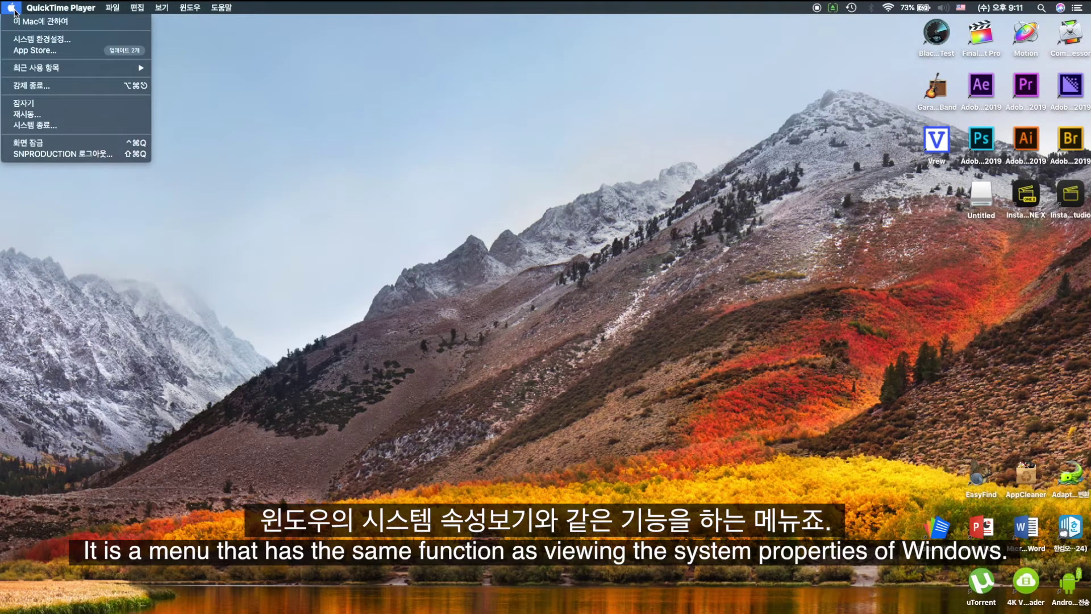
click(46, 23)
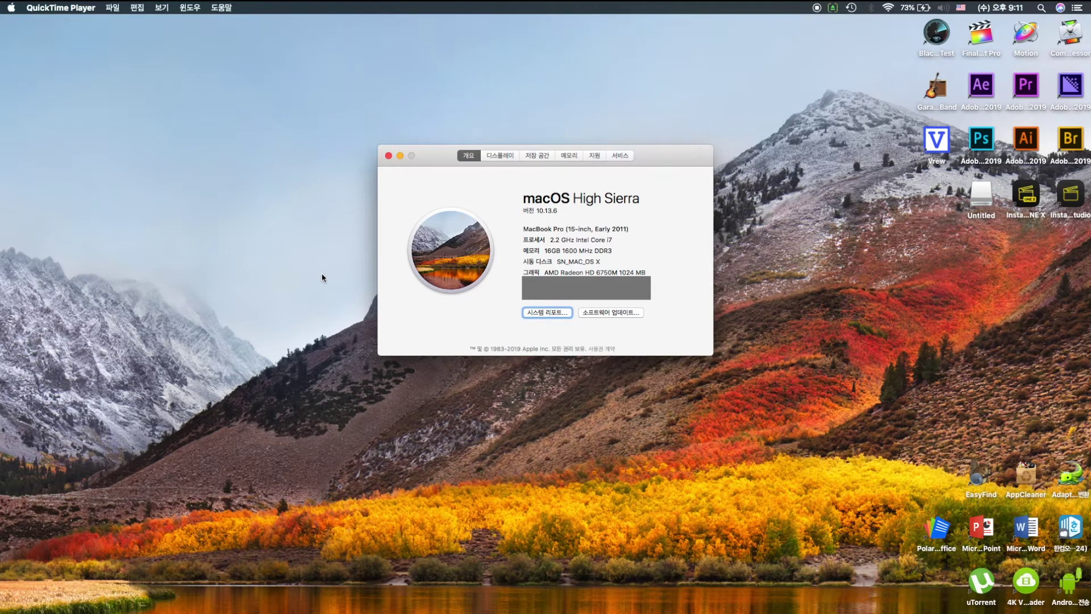
click(501, 155)
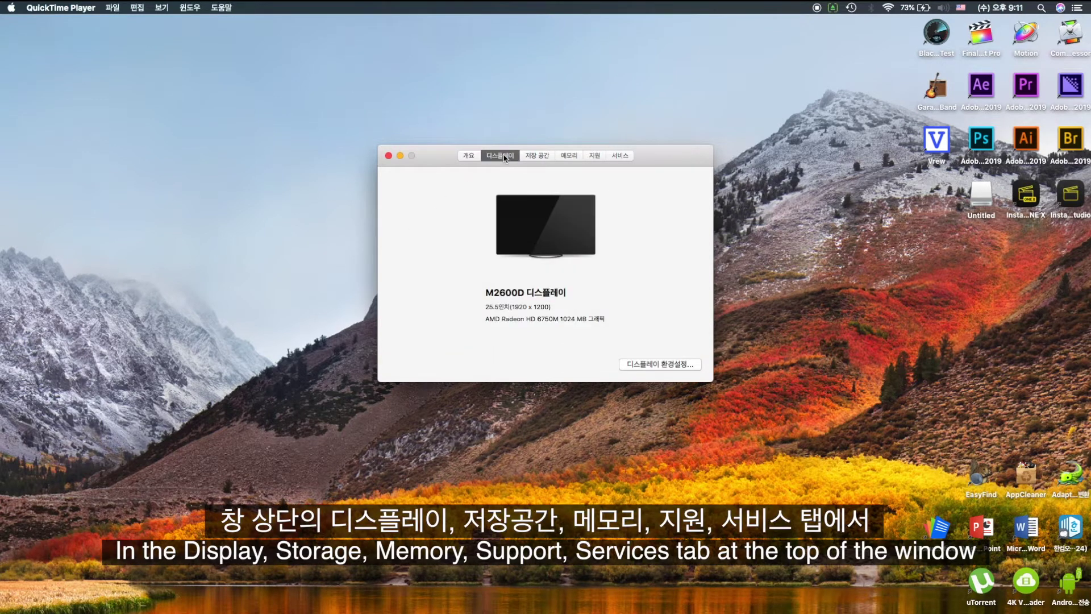
click(537, 156)
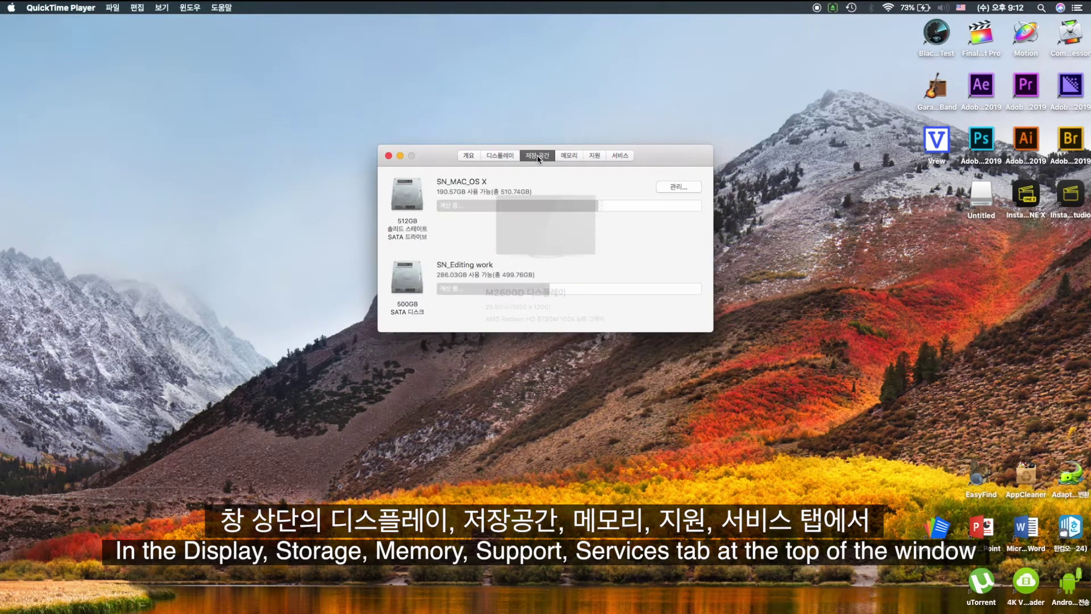
click(570, 159)
click(596, 158)
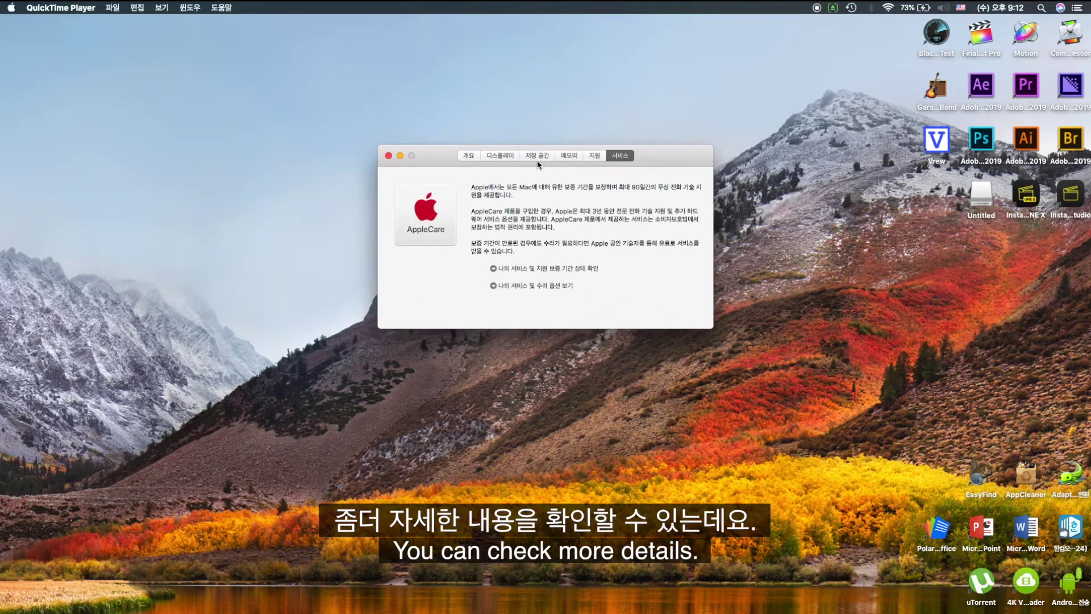
Step: Open the display preferences from the Mac's display information and set the resolution option to 해상도 조절 (scaled)
click(500, 156)
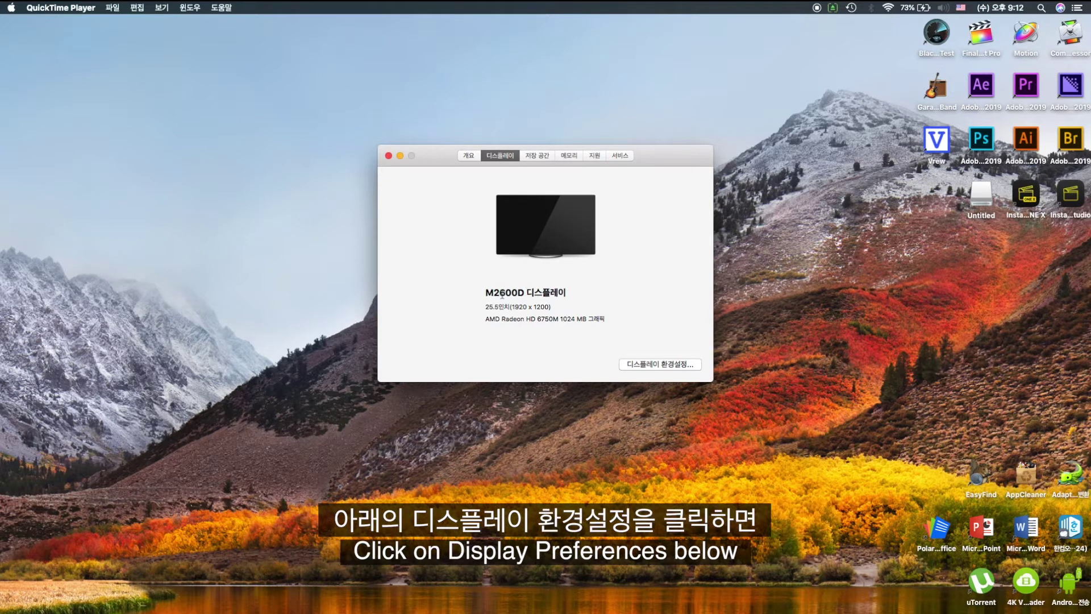
click(651, 366)
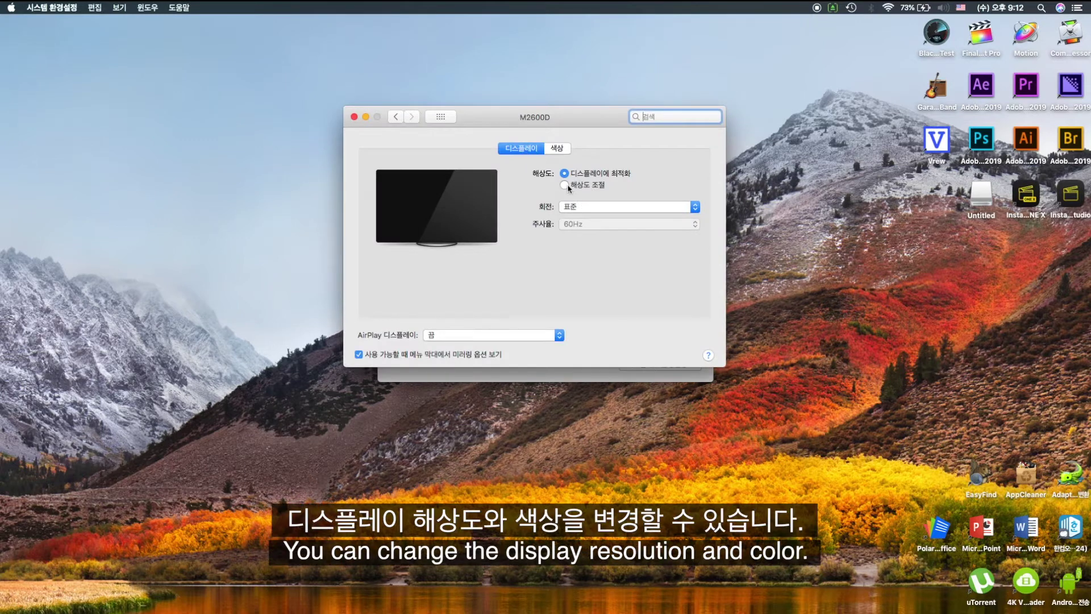
click(566, 185)
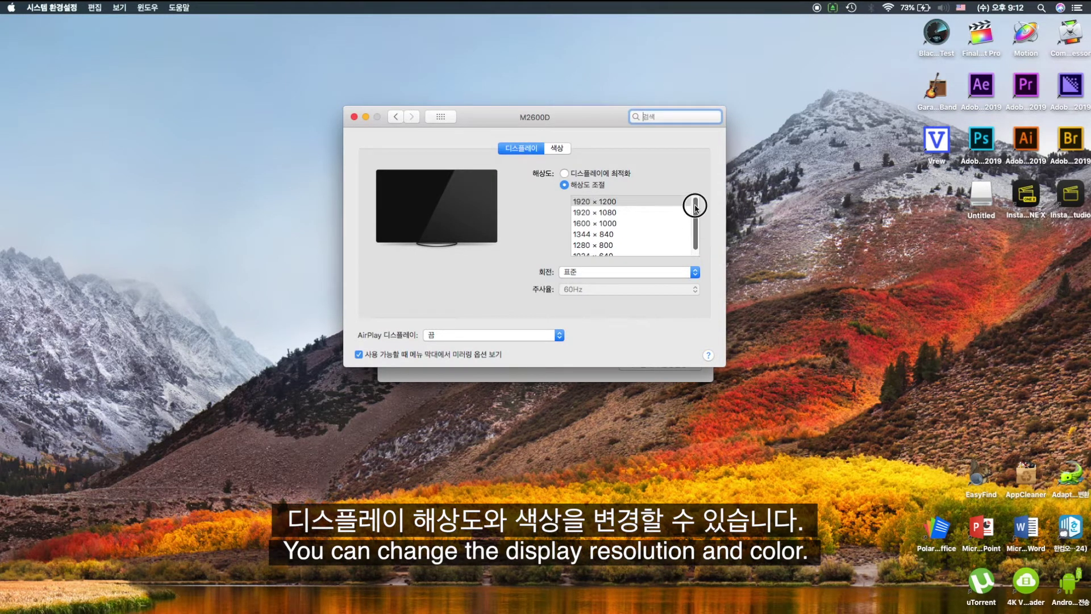
Step: Set the display resolution to 디스플레이에 최적화 (default for display) and view the list of display color profiles
click(566, 174)
click(557, 147)
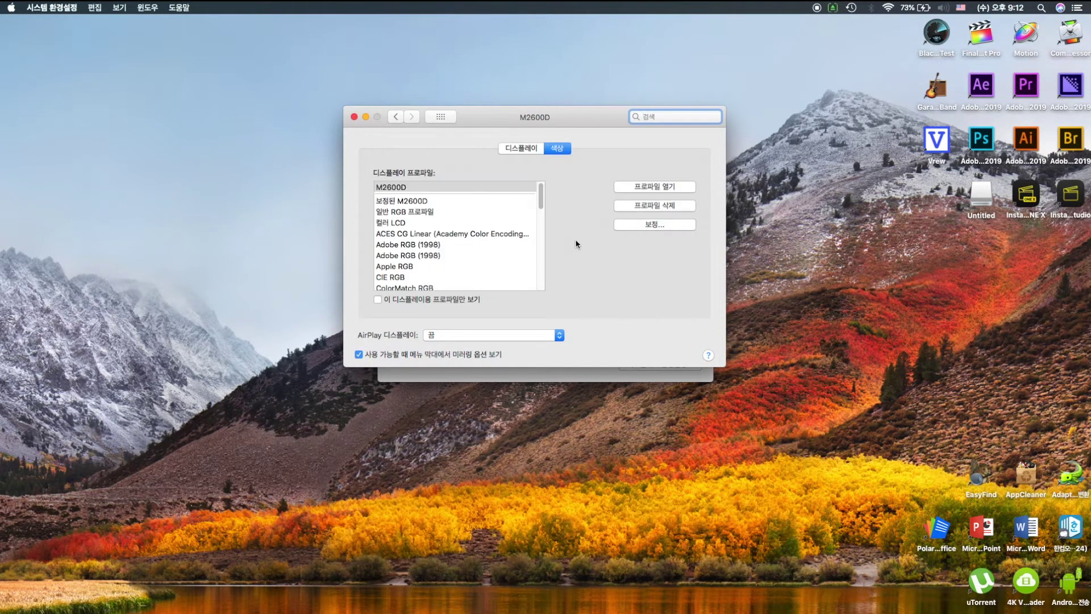
drag(541, 206, 541, 213)
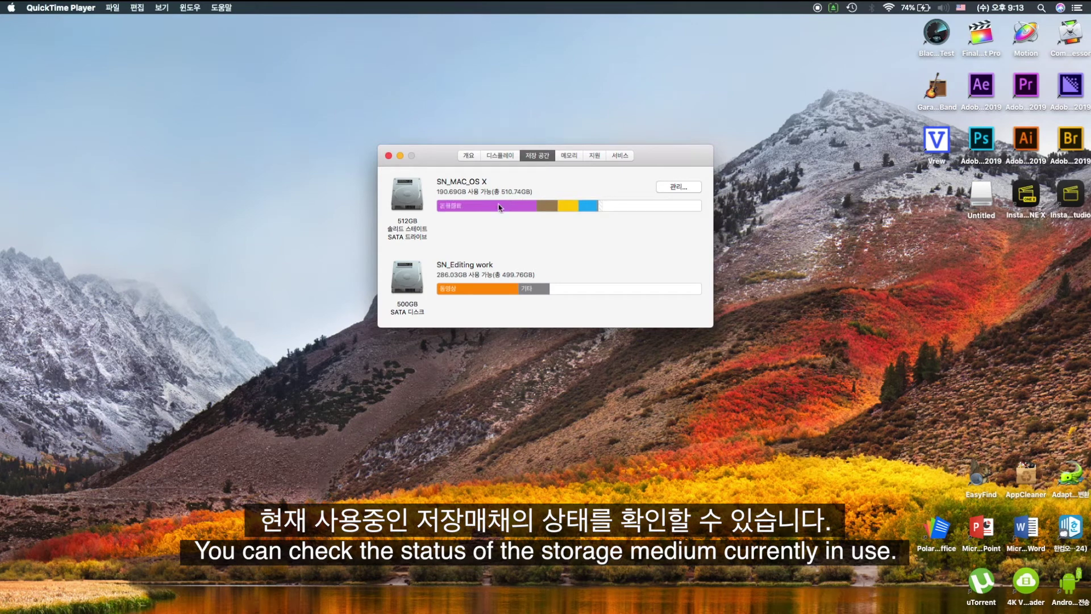
Step: Review the Mac's storage usage by category and open storage management to examine the documents by downloads and file browser
mouse_move(552, 206)
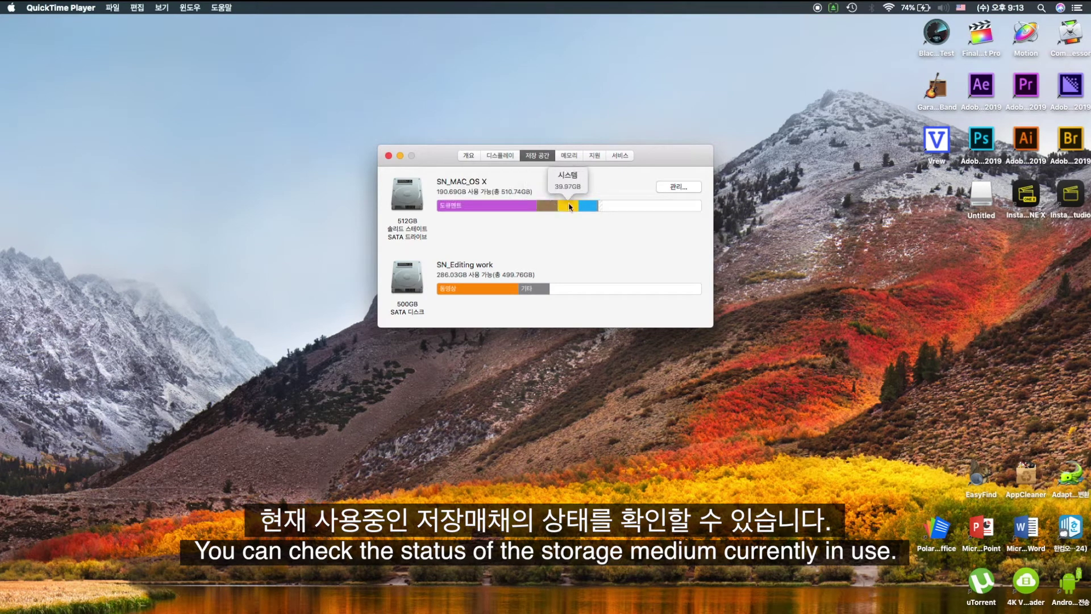
click(675, 189)
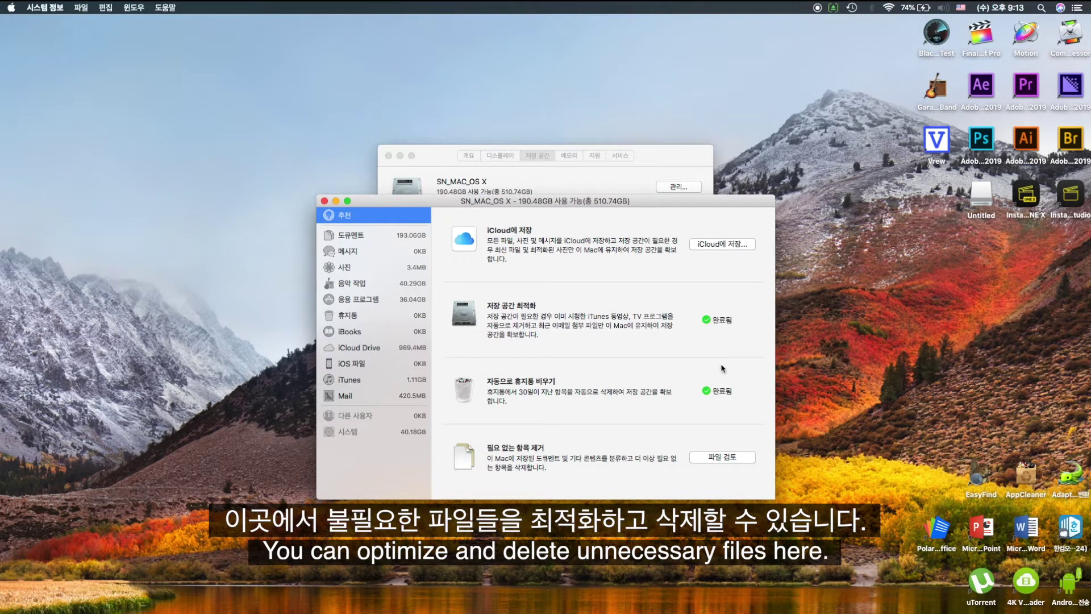
click(721, 457)
click(604, 257)
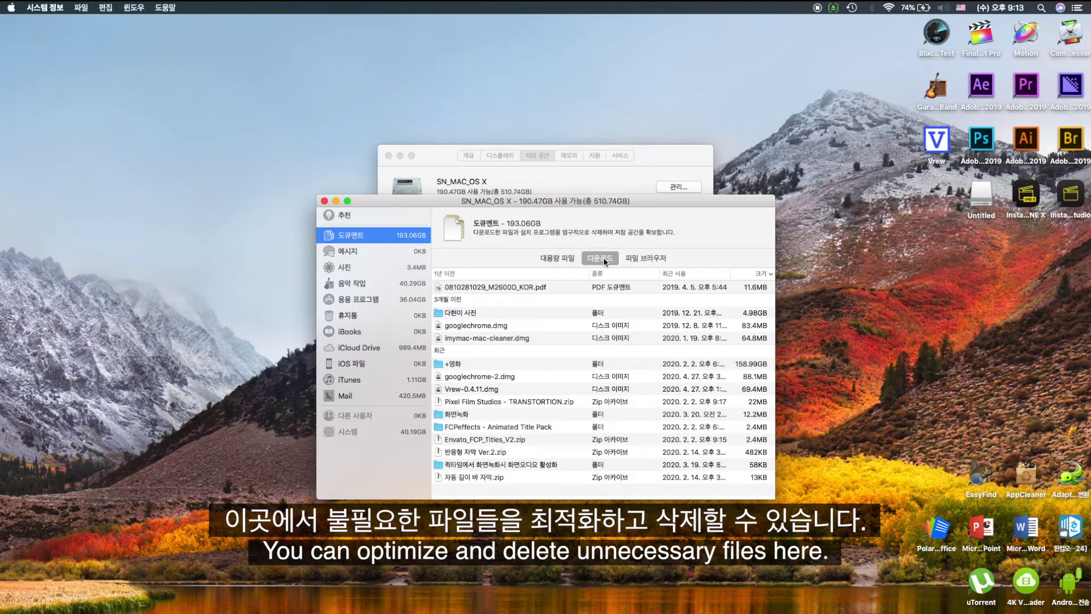
click(642, 259)
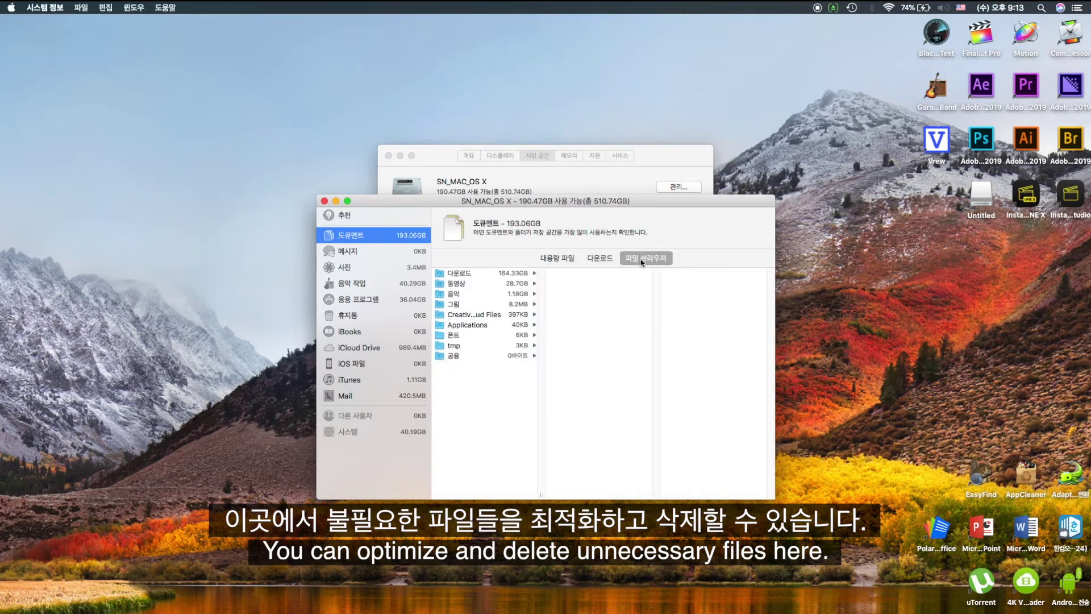
click(598, 259)
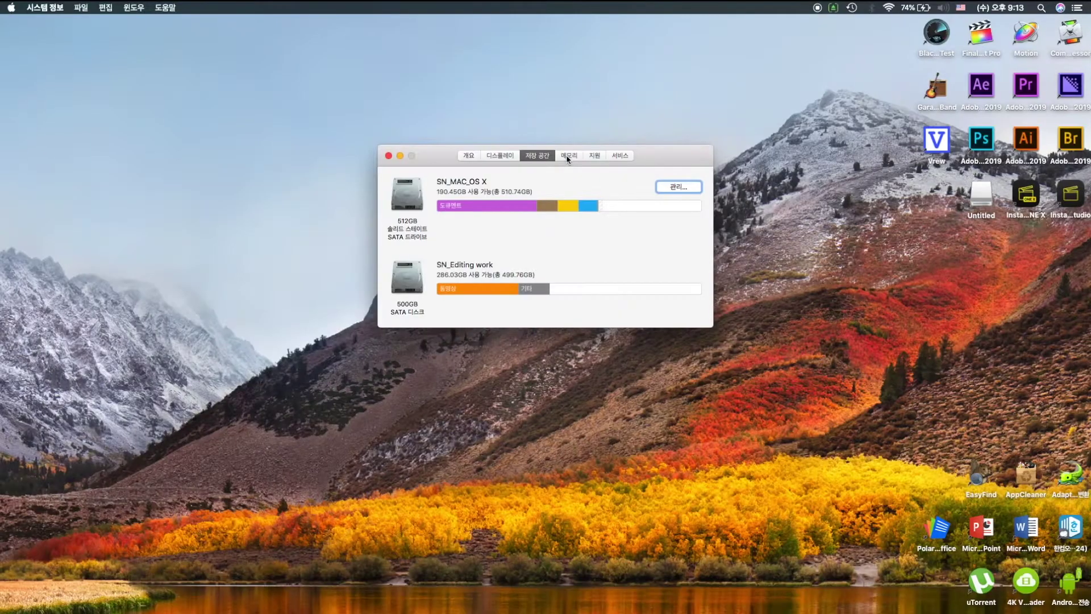
Step: Check the installed memory in About This Mac and read the memory upgrade instructions on Apple's support page
click(567, 157)
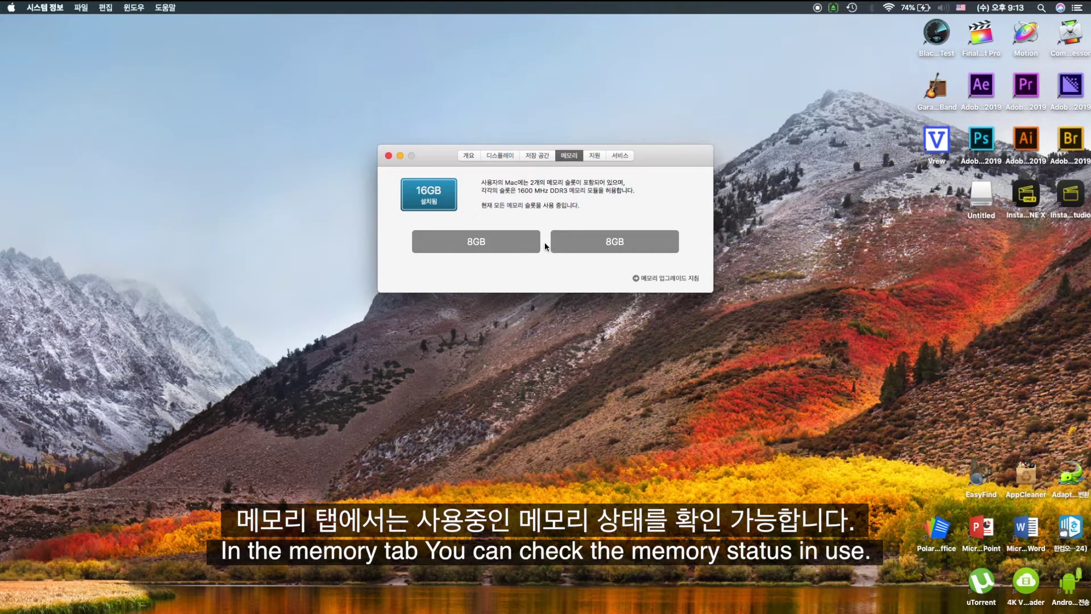
click(653, 281)
click(667, 282)
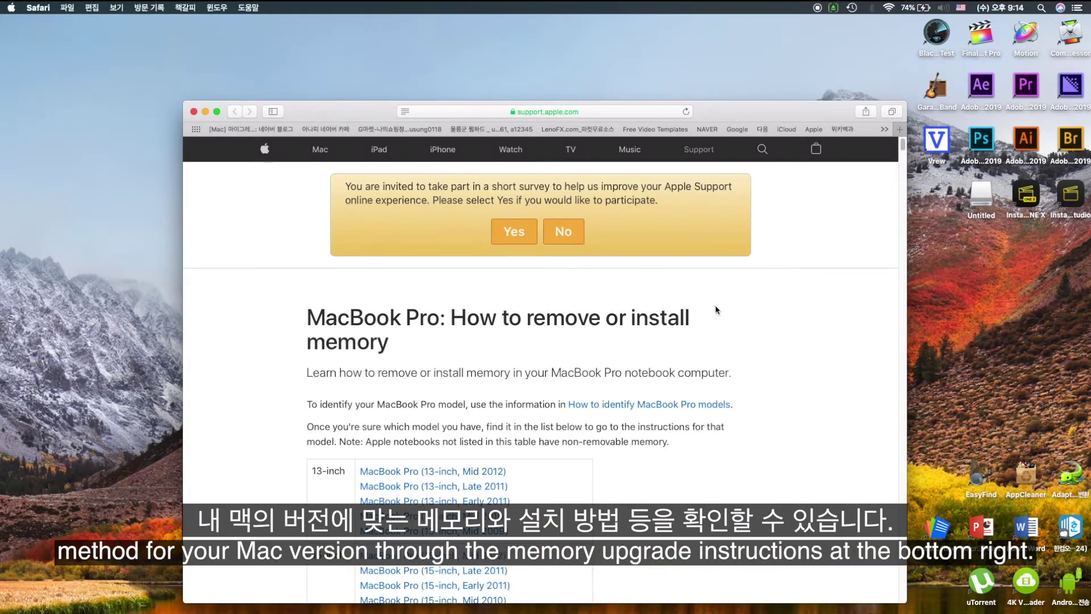
scroll(743, 333, down, 2)
scroll(743, 333, down, 10)
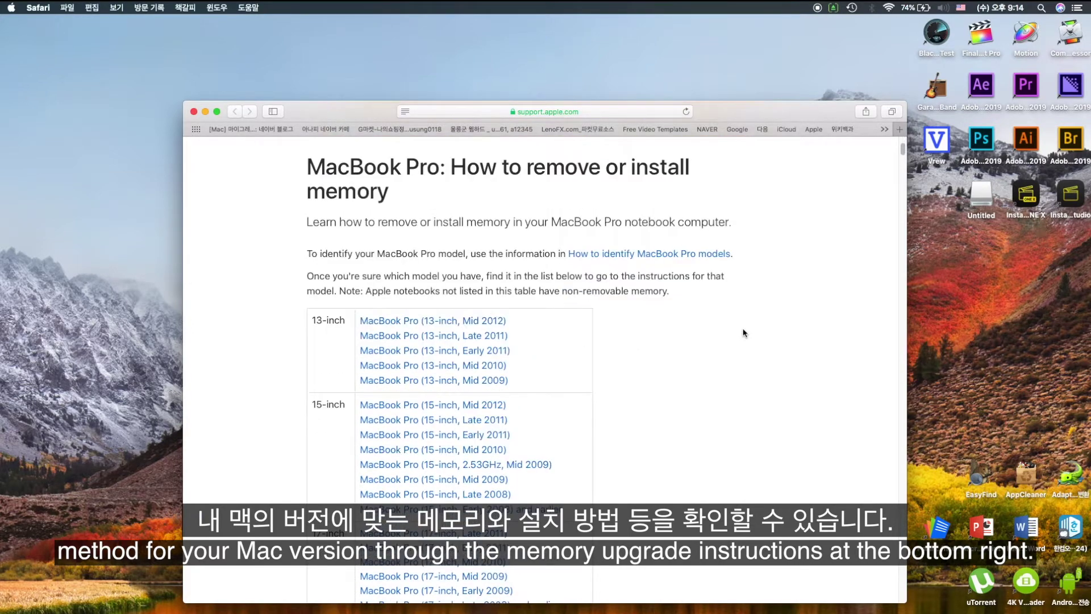
scroll(639, 316, down, 8)
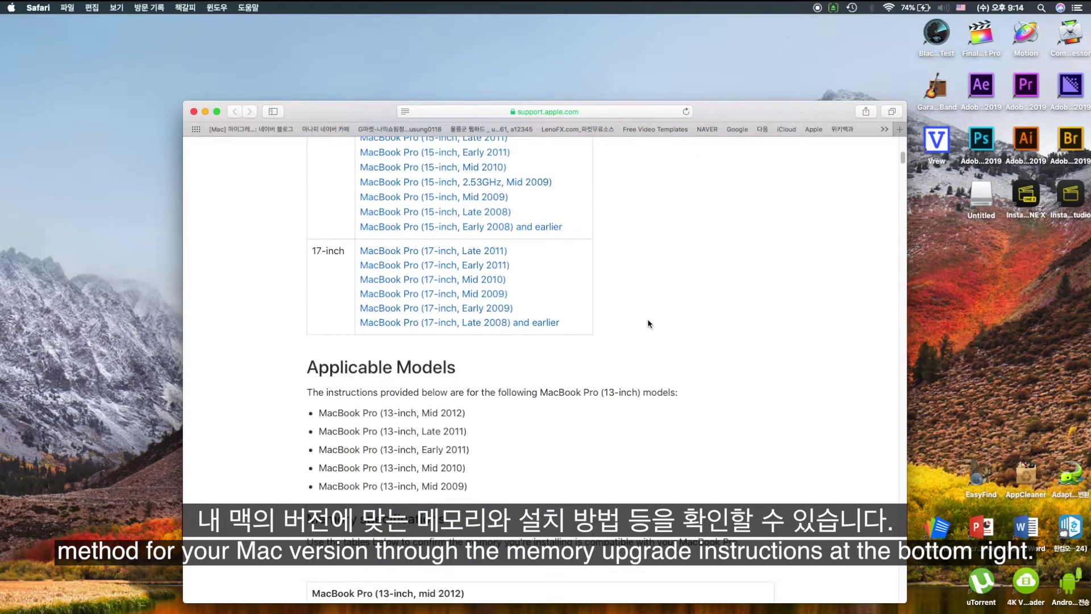
scroll(642, 318, up, 20)
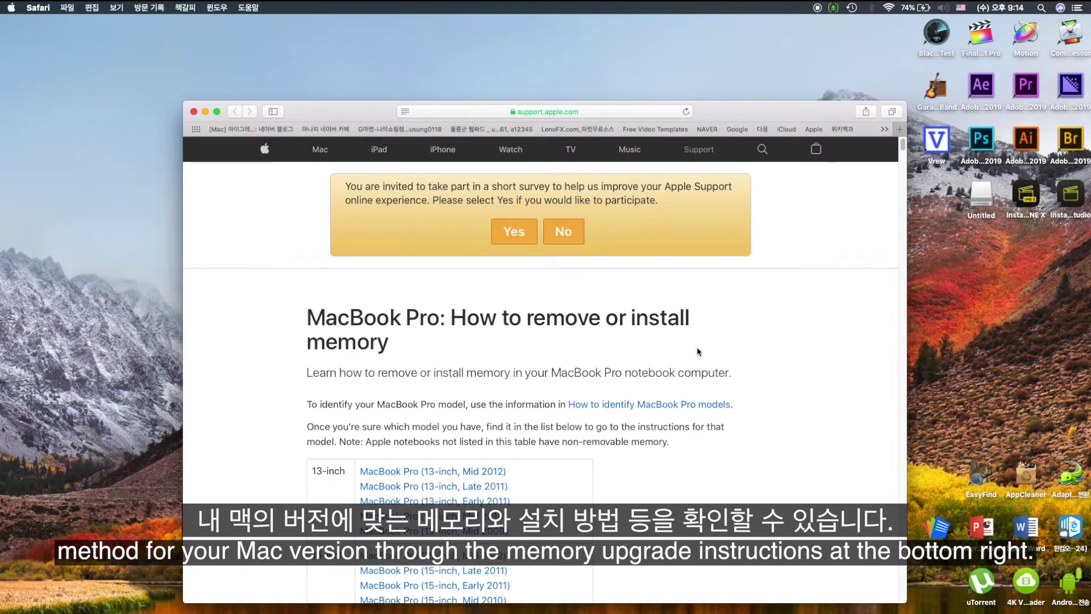
scroll(697, 347, down, 10)
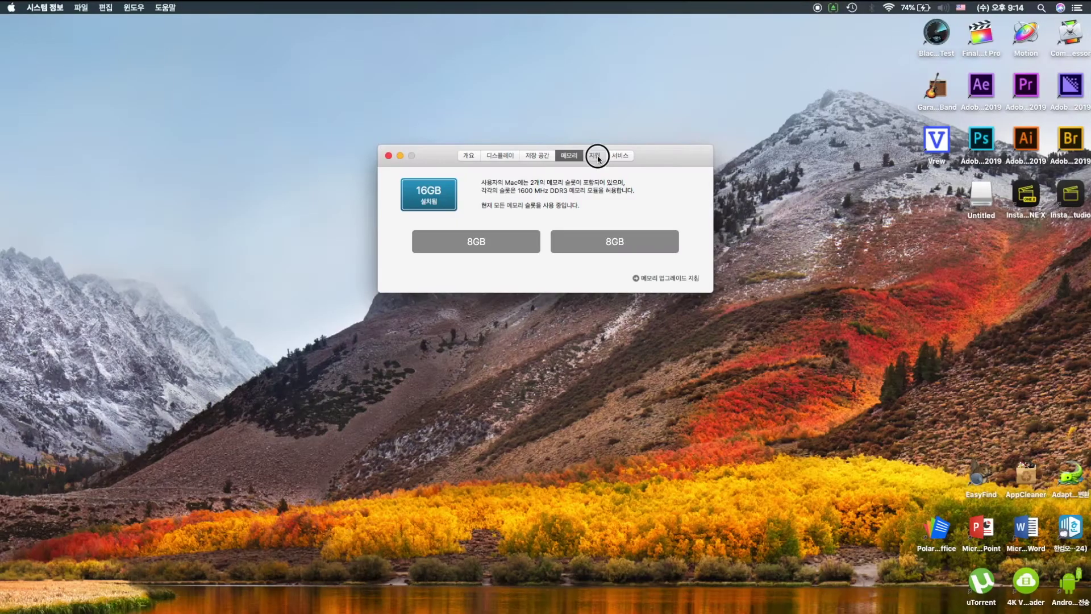
Step: View the support resources and service information in About This Mac, and open the service and support coverage status check
click(596, 155)
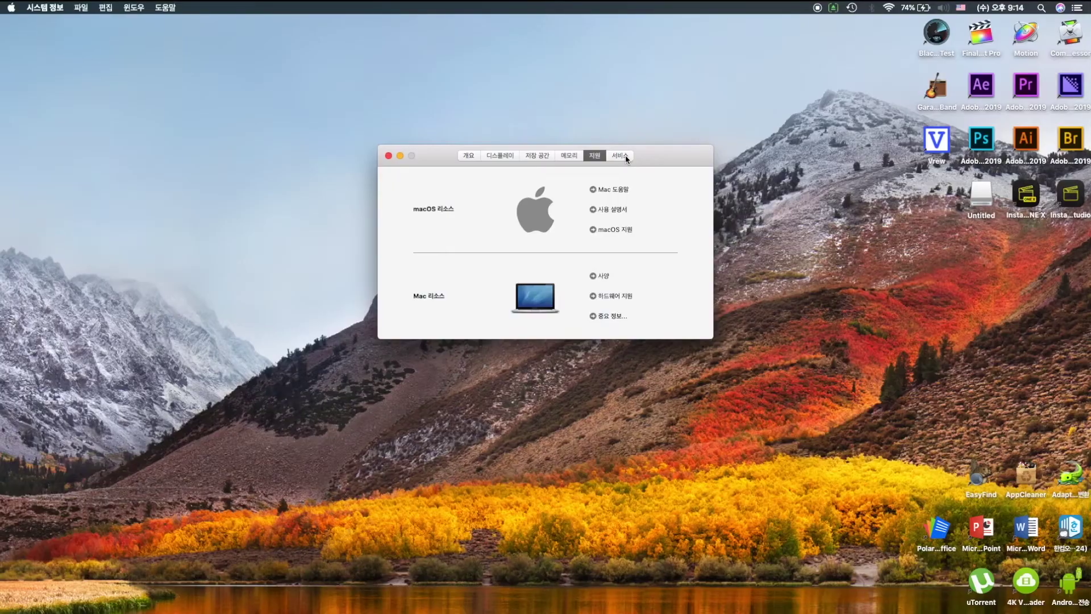
click(625, 155)
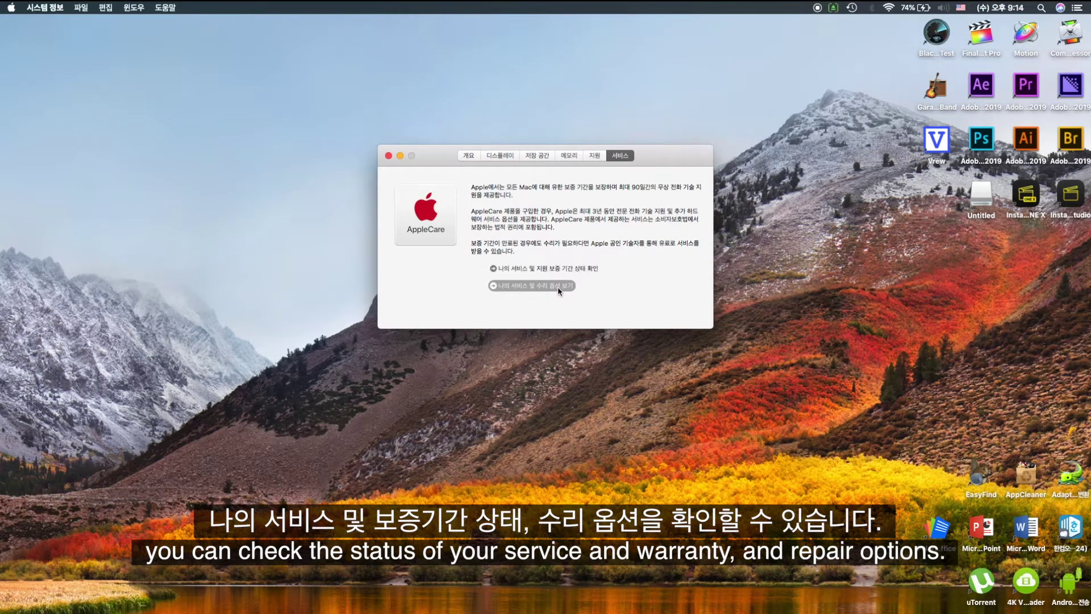
click(554, 269)
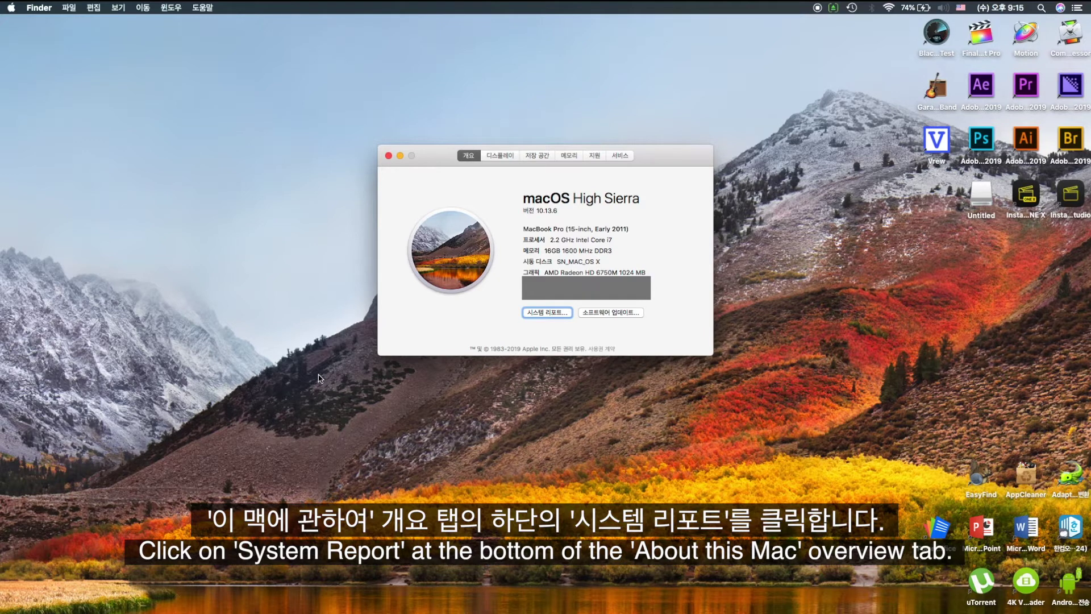
Step: Open the System Report from the Mac overview and review its network, software and memory sections
click(547, 313)
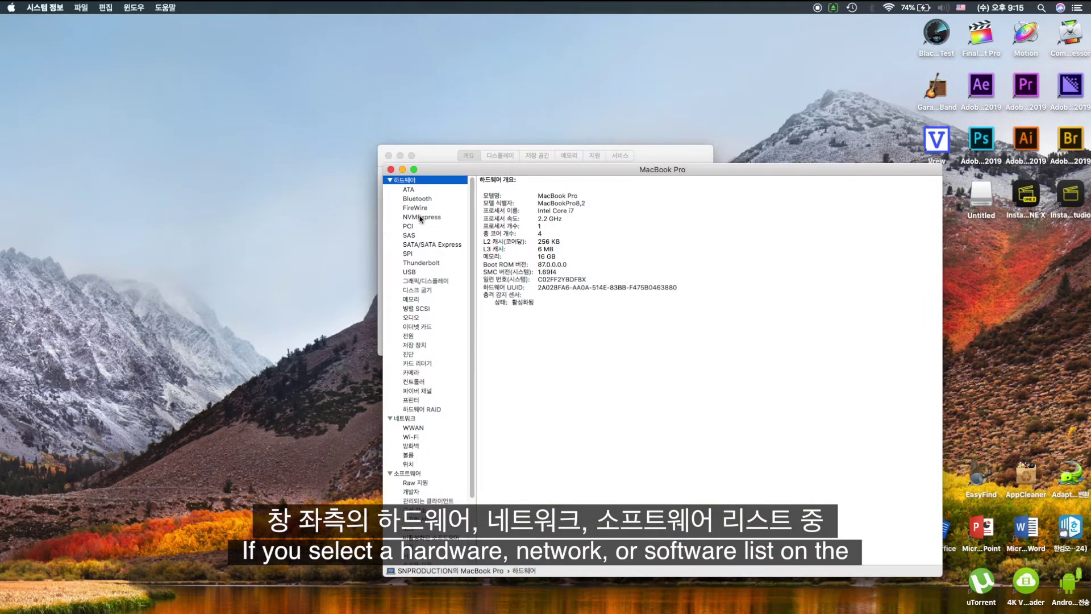
click(412, 419)
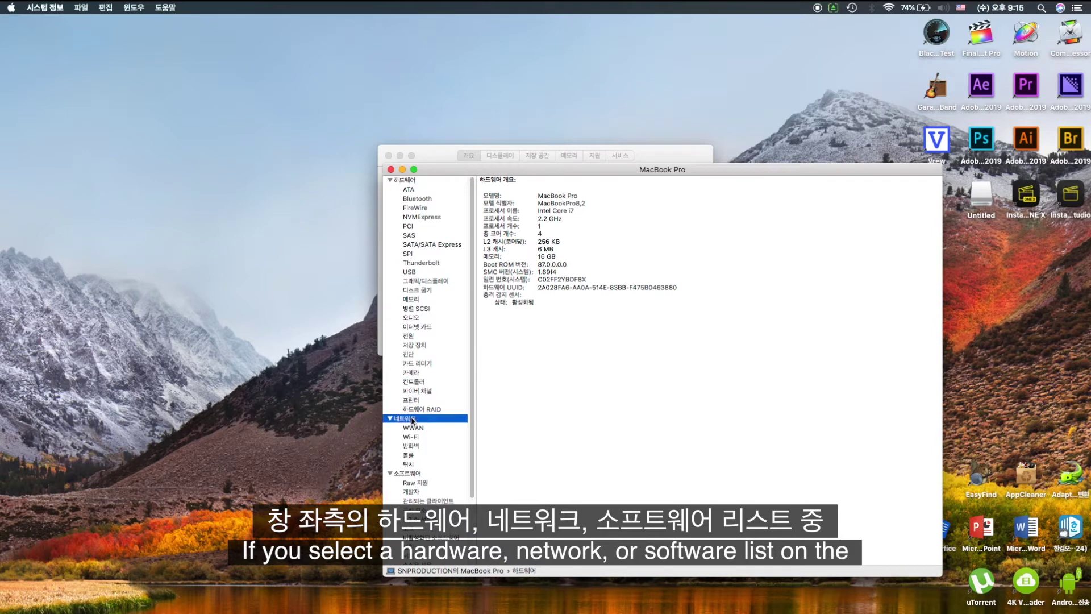
click(410, 474)
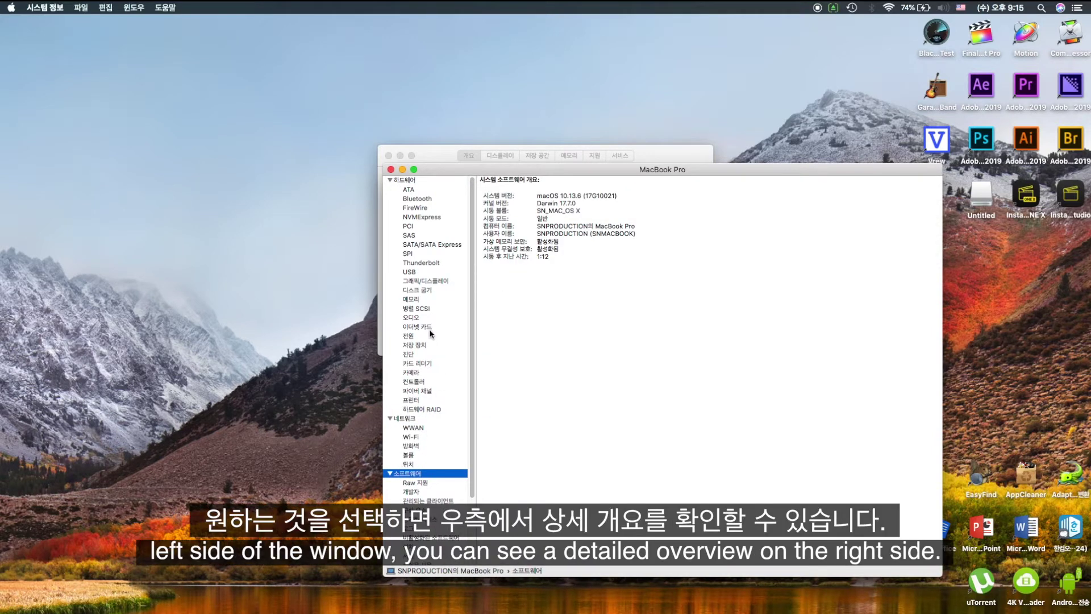
click(411, 299)
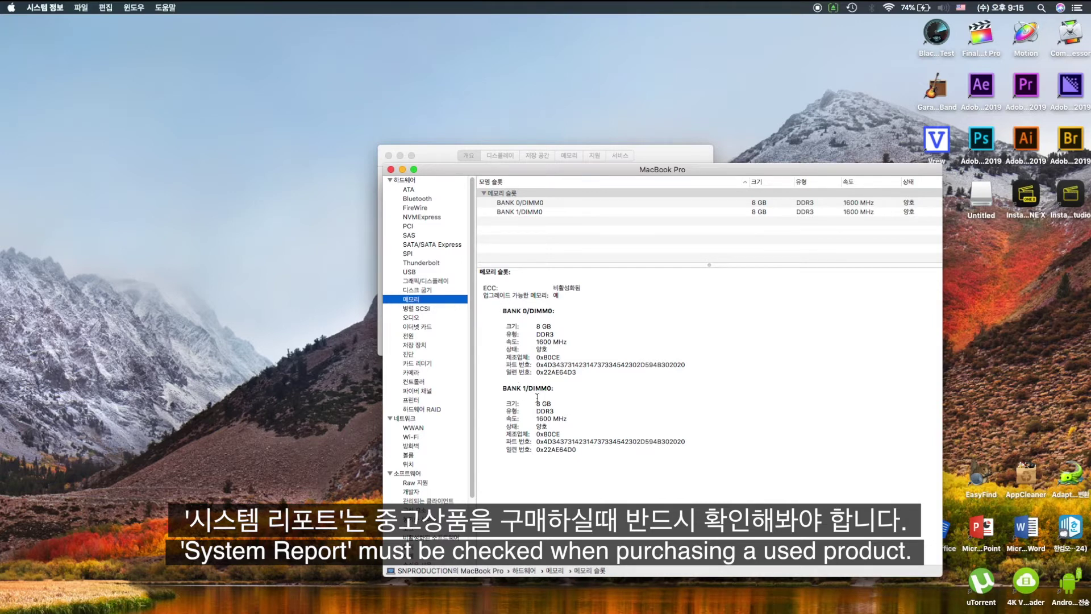
Step: Check the battery cycle count in the System Report's power section and review the Bluetooth, Thunderbolt, Ethernet card and audio sections
click(409, 335)
click(495, 310)
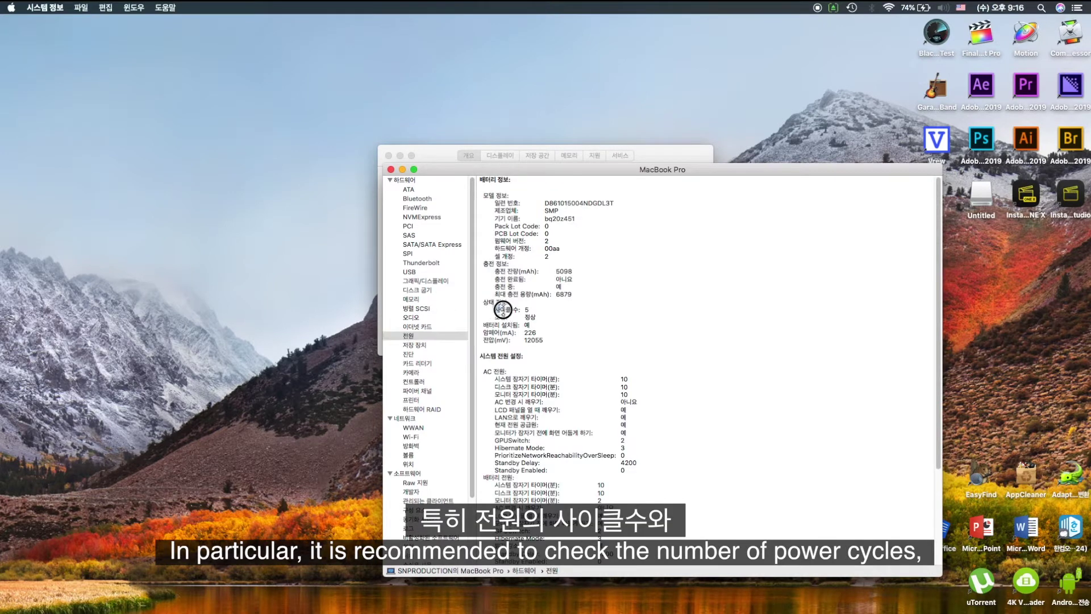
drag(495, 310, 565, 310)
click(419, 199)
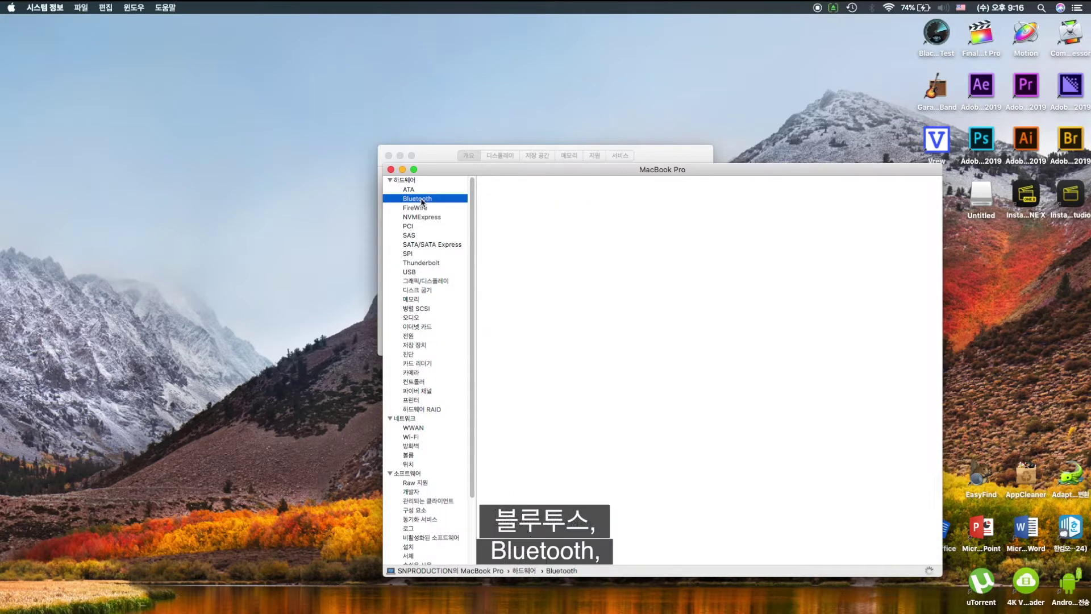
click(432, 263)
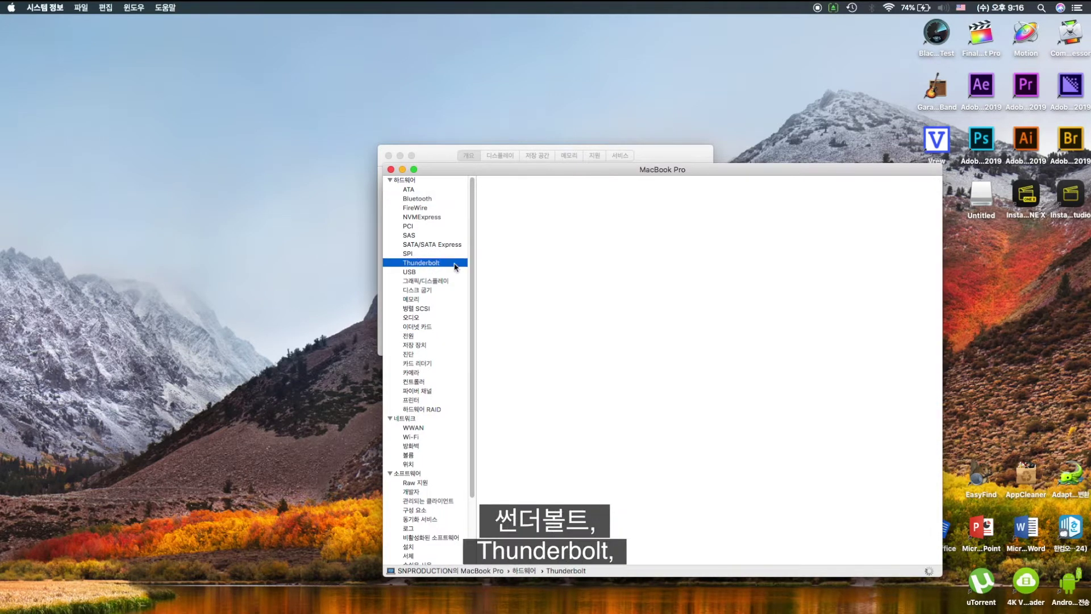
click(428, 327)
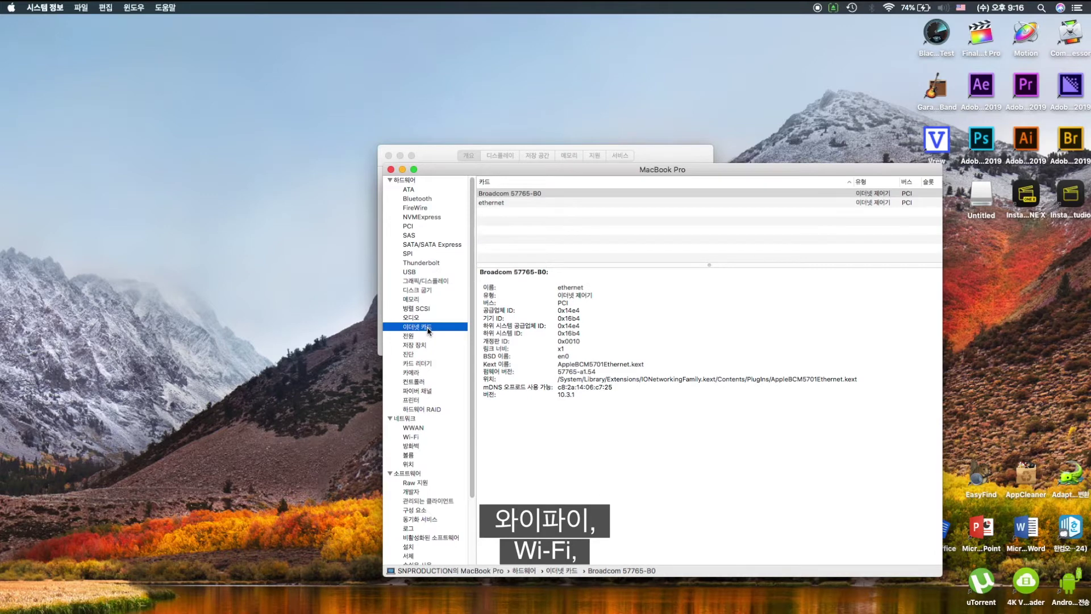
click(444, 318)
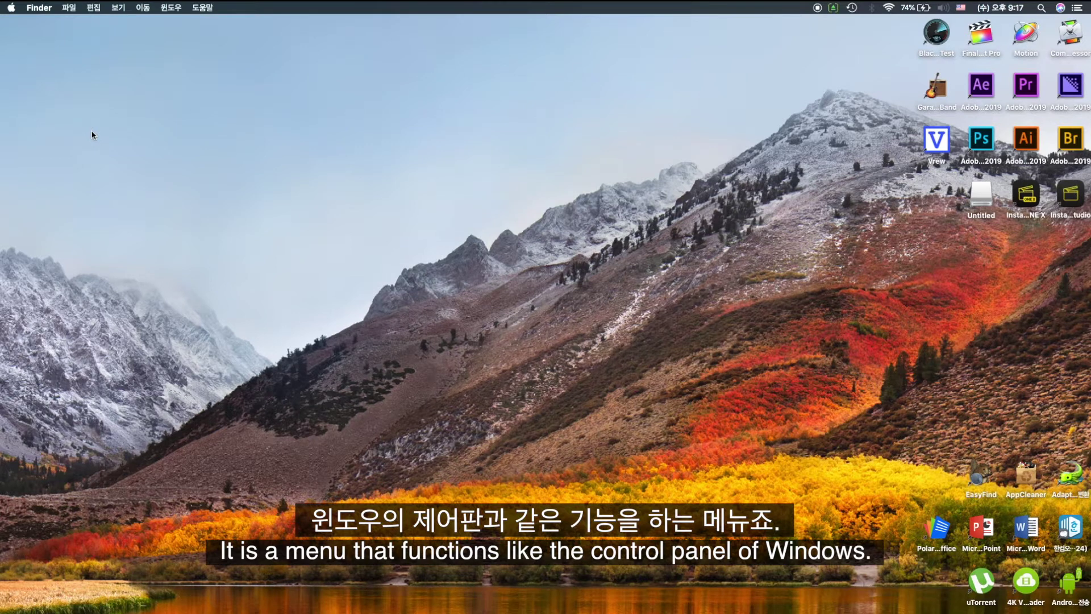
Step: Open System Preferences and examine the General settings' options for appearance, highlight color and default web browser, keeping the current choices
click(12, 9)
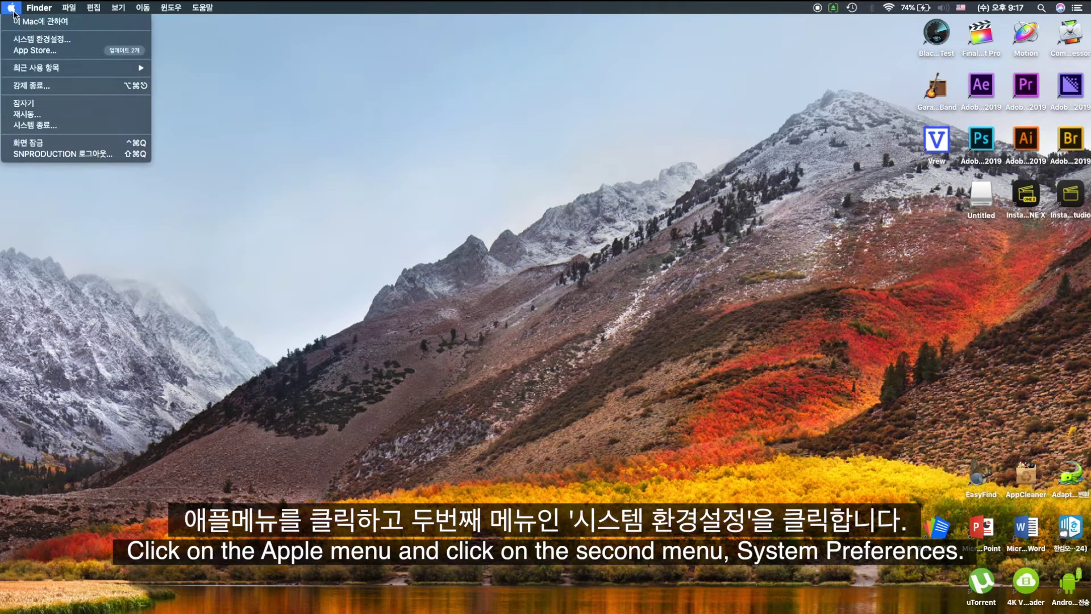
click(39, 40)
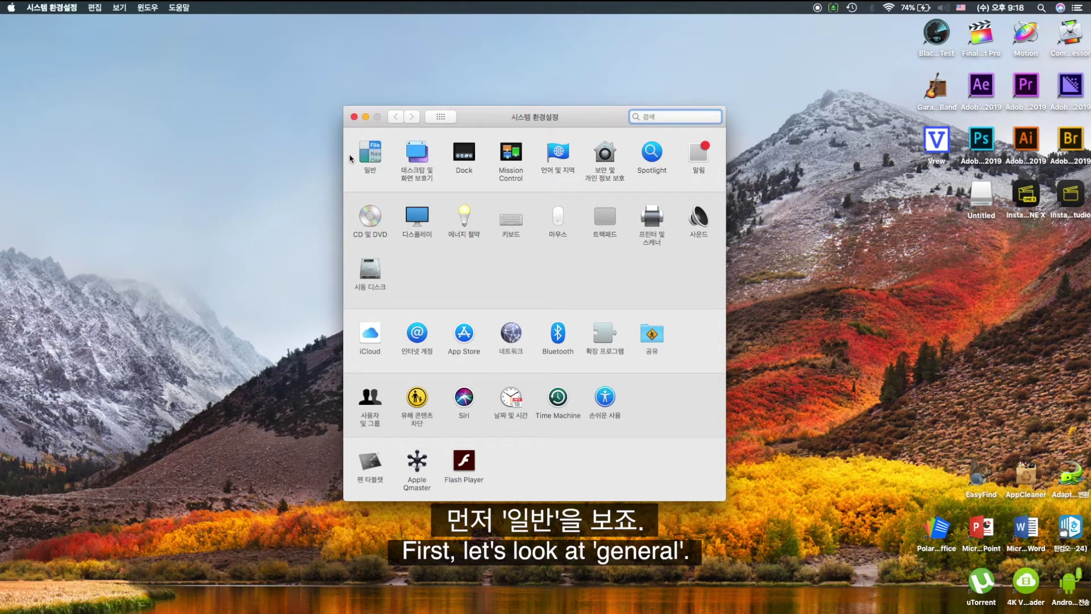
click(375, 158)
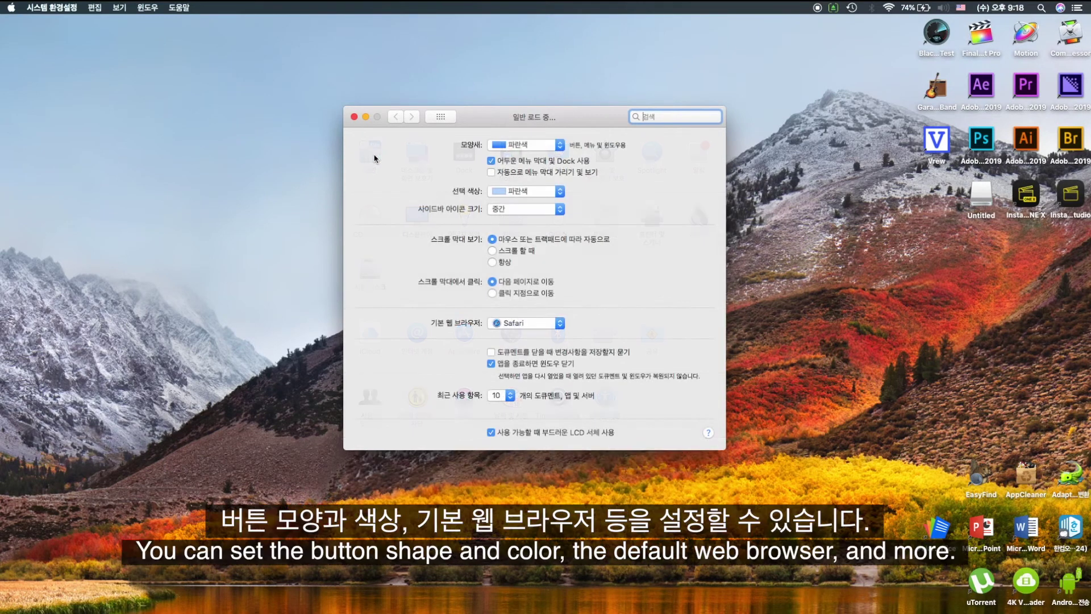
click(563, 147)
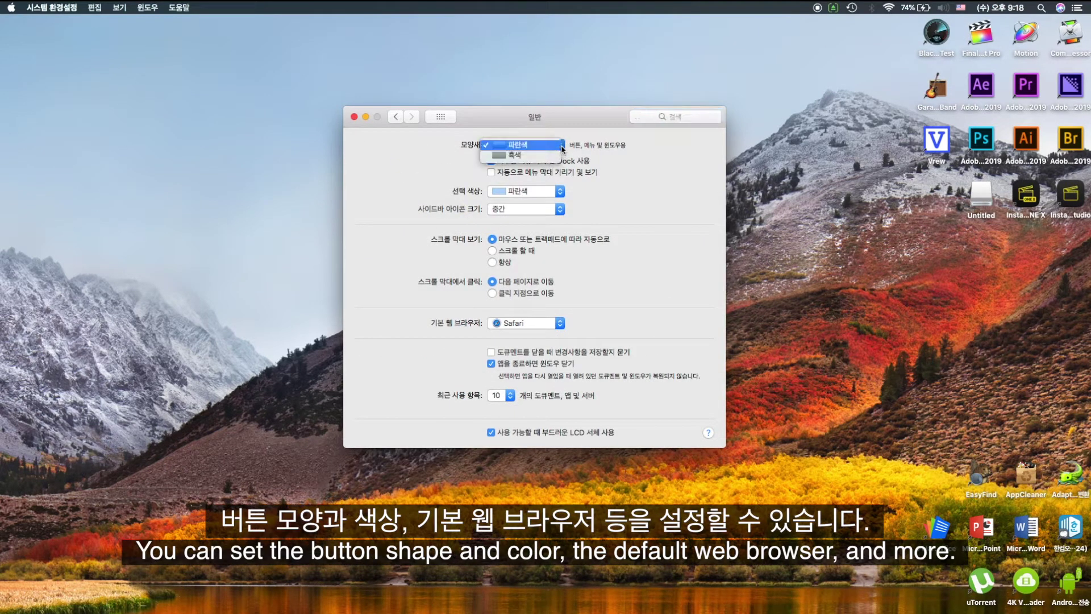
click(605, 157)
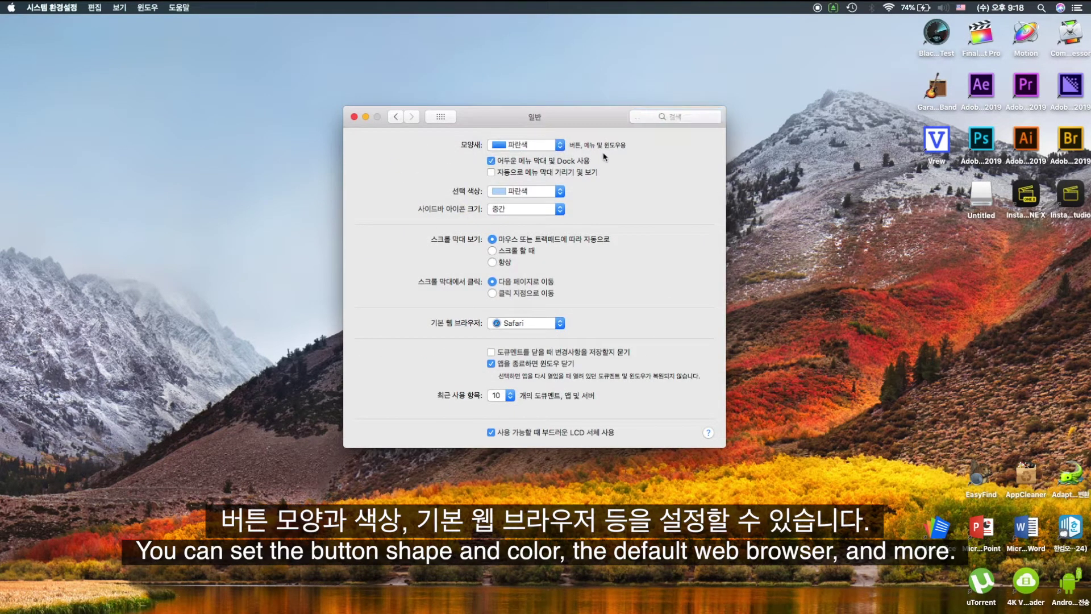
click(561, 191)
click(630, 202)
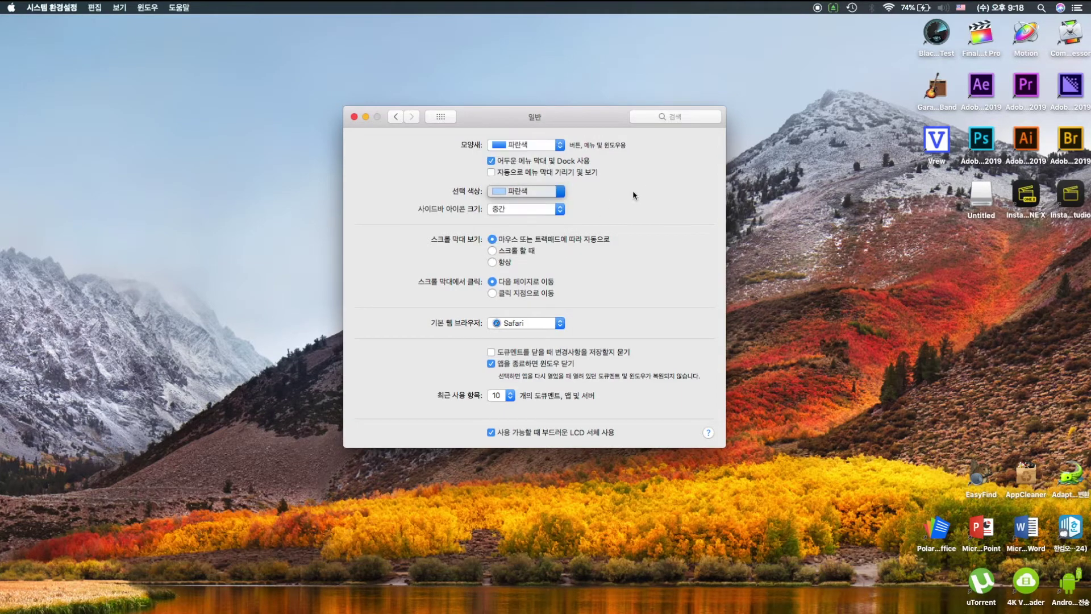
click(562, 323)
click(605, 315)
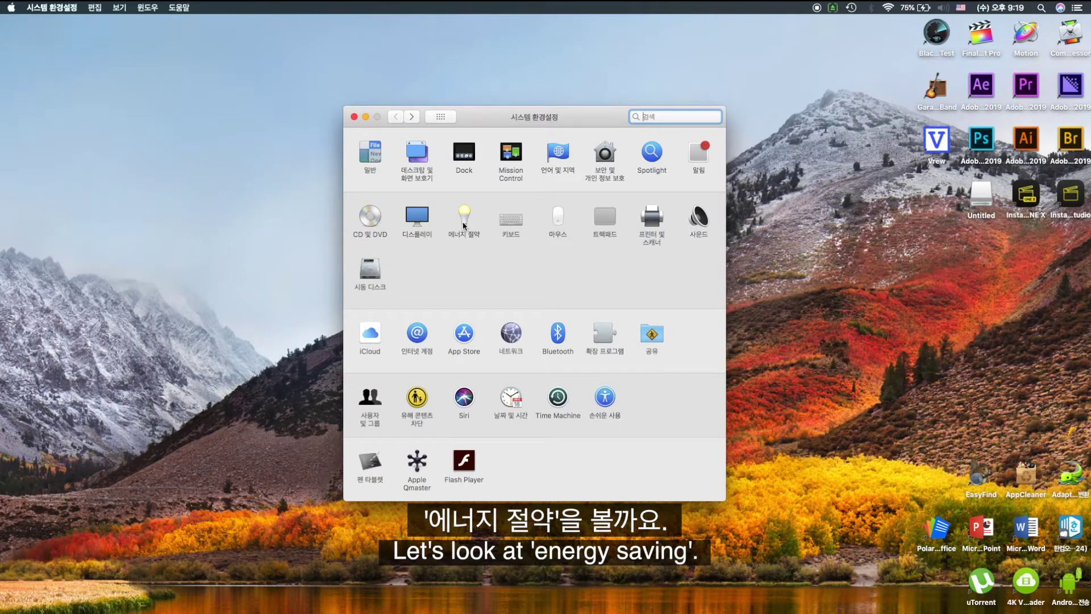
Step: Look through the Energy Saver, Trackpad and Sound preferences, including the list of sound input devices
click(463, 226)
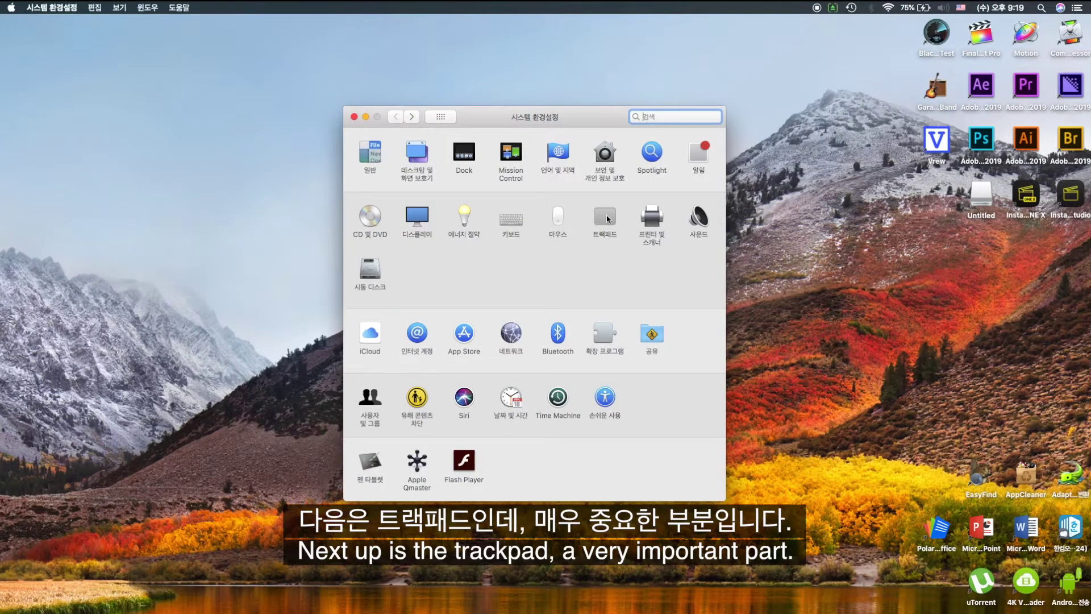
click(605, 217)
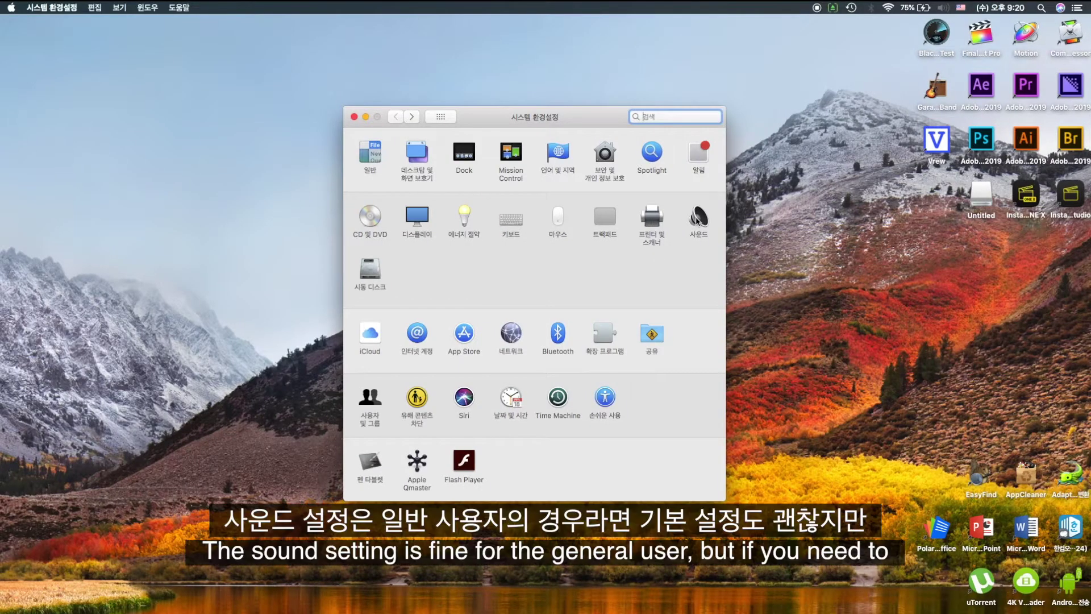
click(697, 220)
drag(697, 219, 696, 204)
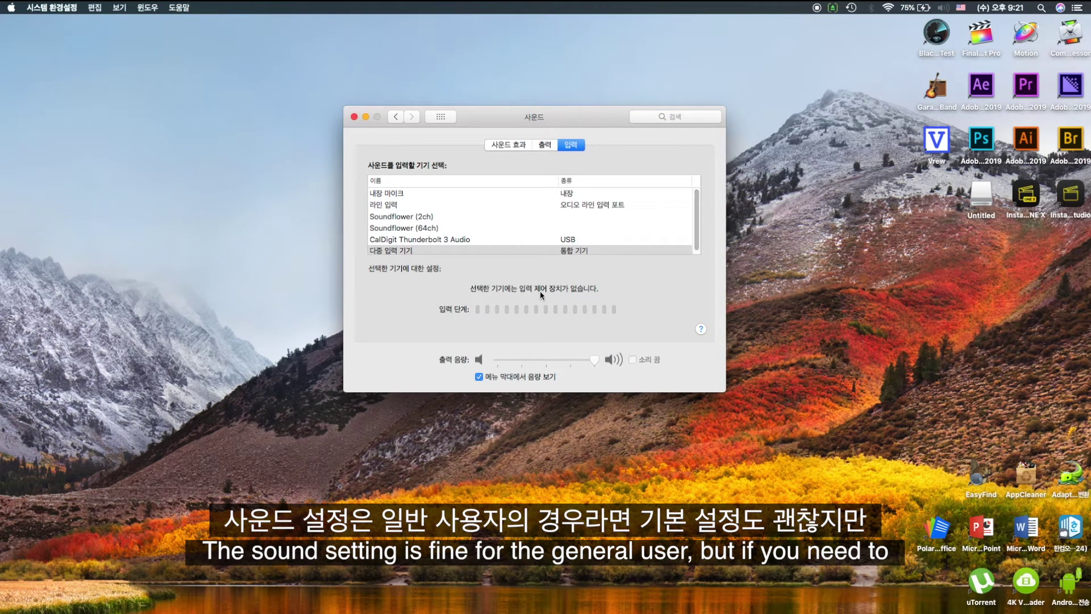
Step: Check the settings of each sound input device, from the built-in microphone through Soundflower and CalDigit Thunderbolt 3 Audio to the multi-input device
click(391, 193)
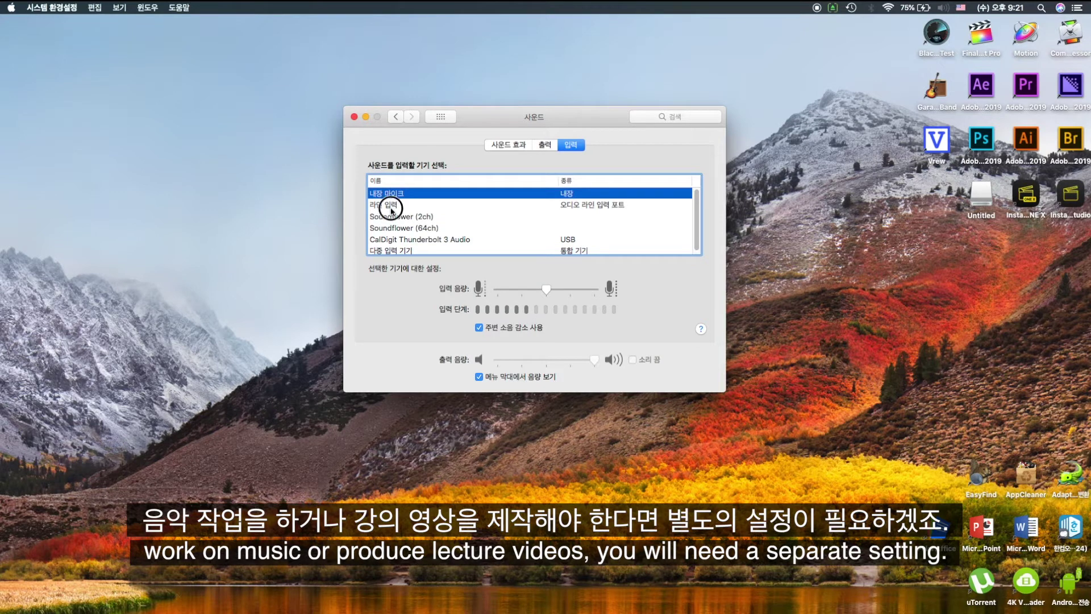
click(391, 206)
click(390, 219)
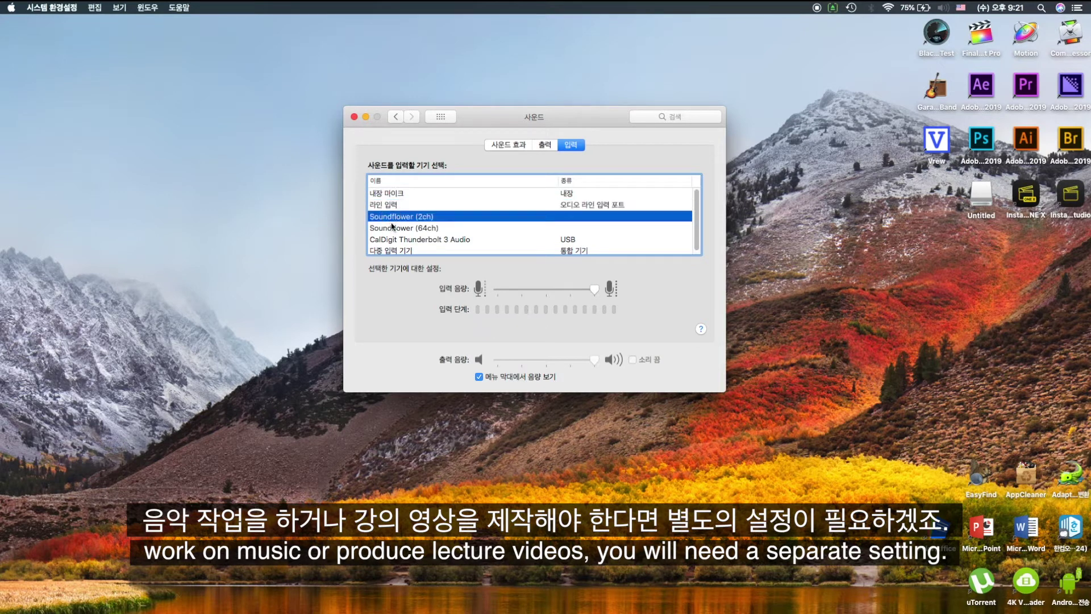
click(392, 228)
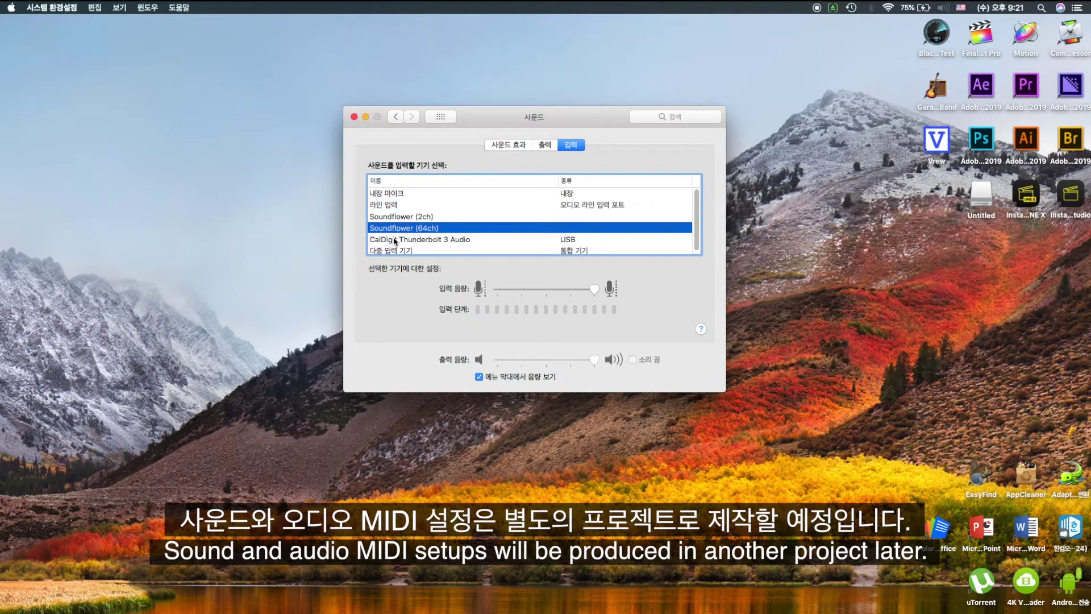
click(393, 240)
scroll(698, 229, down, 1)
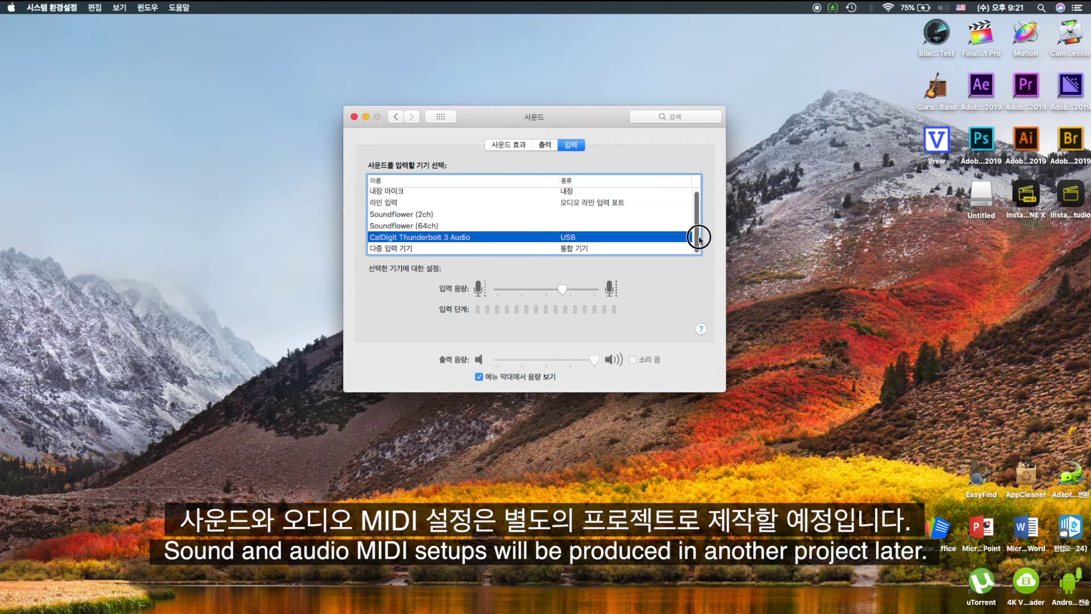
click(382, 250)
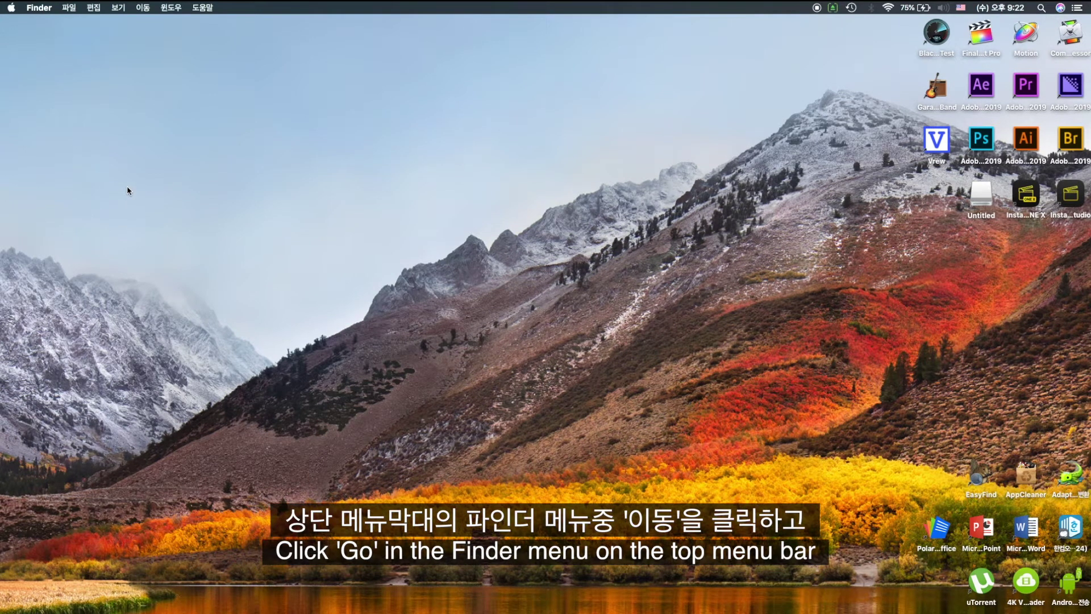
Step: Go to the Utilities folder in Finder and launch Disk Utility
click(143, 9)
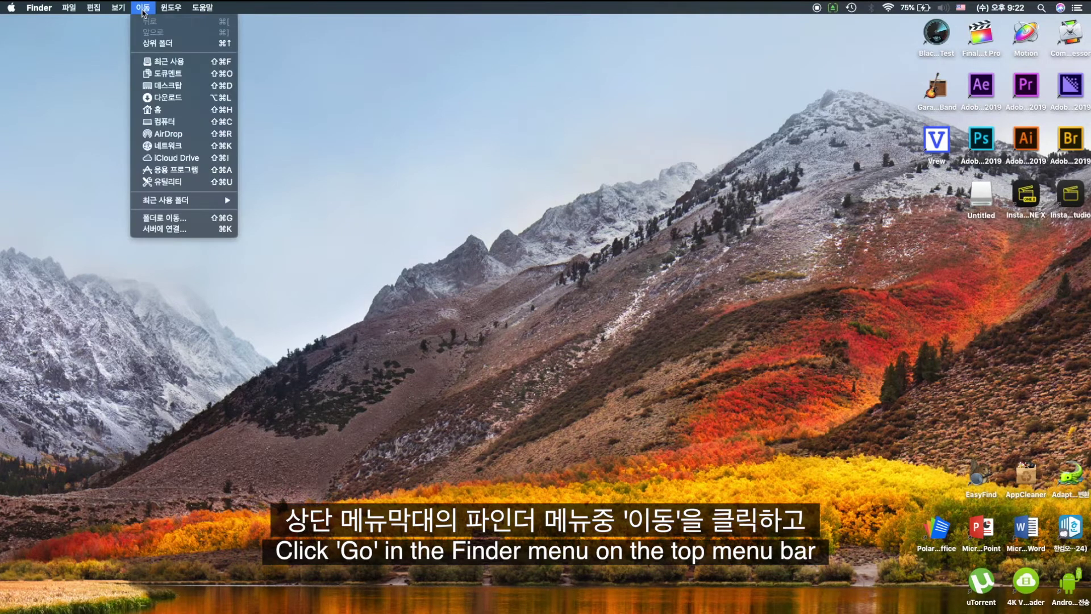
click(163, 183)
drag(420, 315, 582, 171)
click(526, 196)
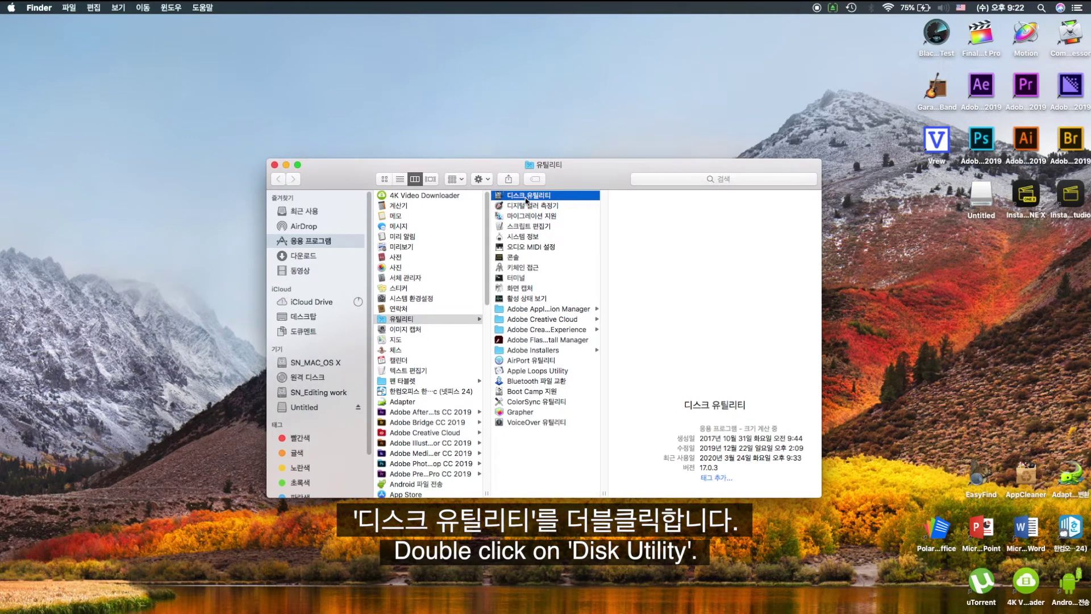
double_click(525, 198)
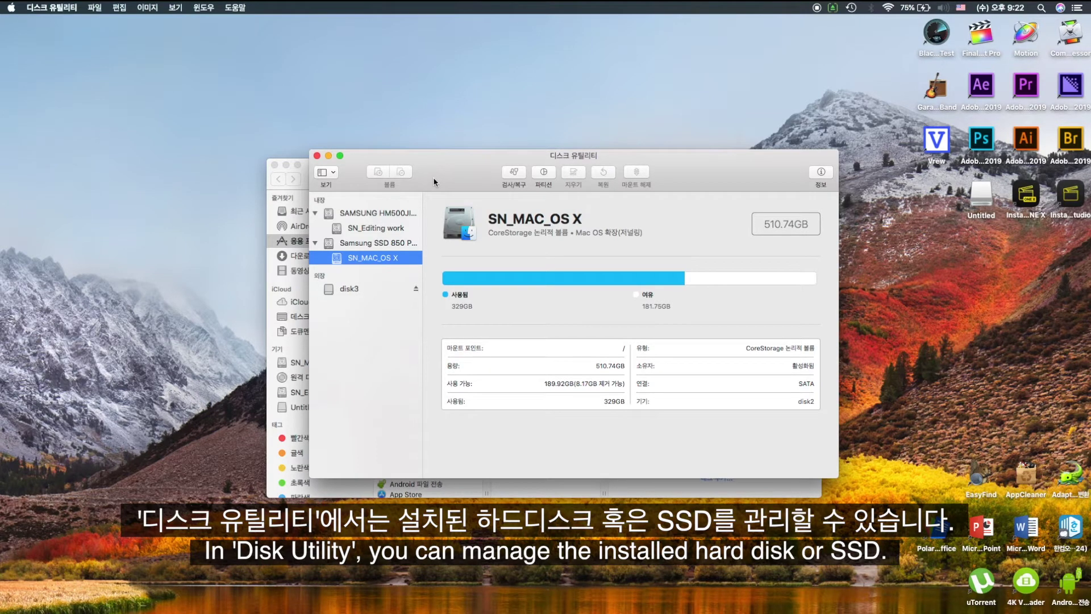
Step: Compare the SN_Editing work and SN_MAC_OS X volumes and read through the detailed information for SN_MAC_OS X
click(395, 229)
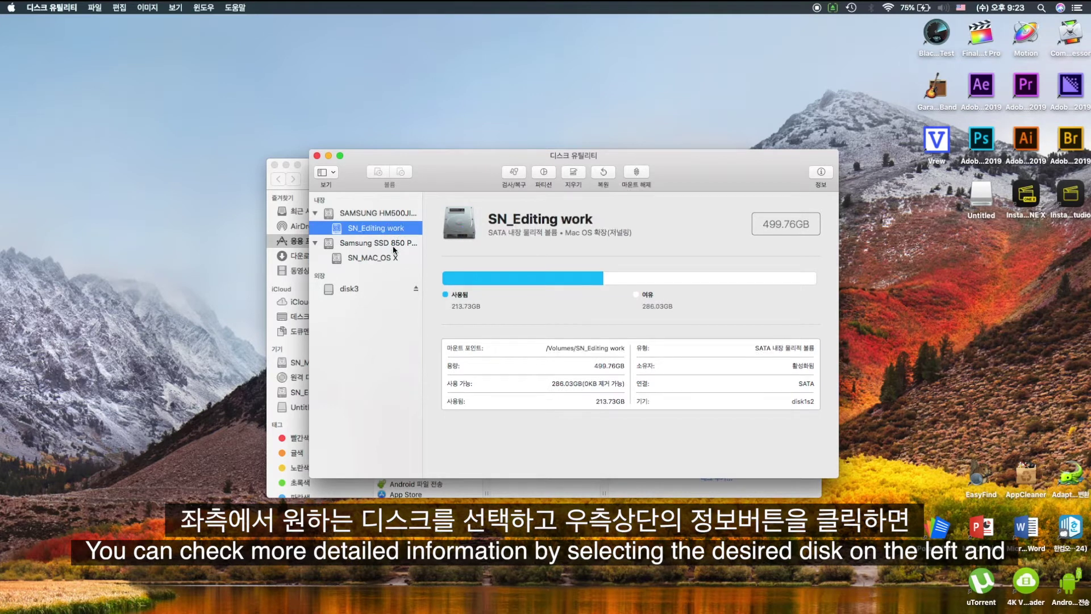
click(391, 258)
click(397, 228)
key(Down)
click(820, 171)
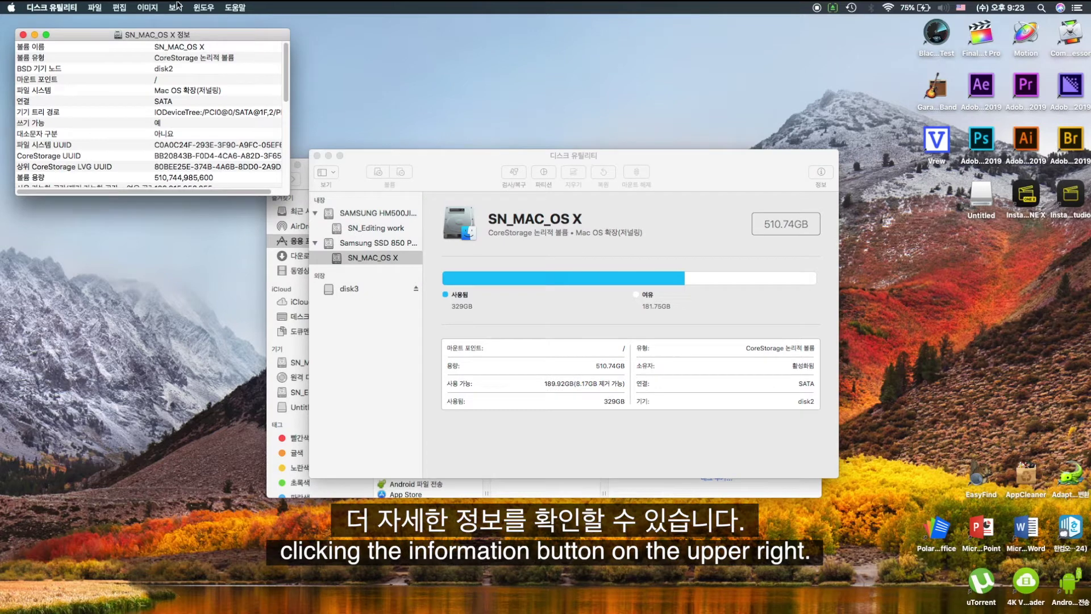
drag(91, 35, 463, 190)
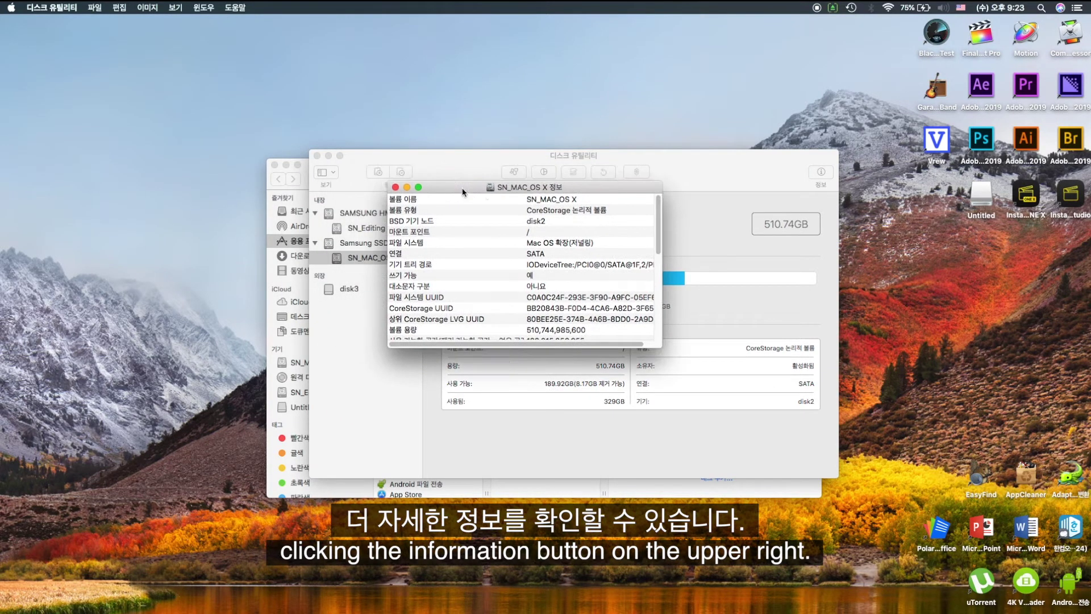
drag(658, 214, 653, 268)
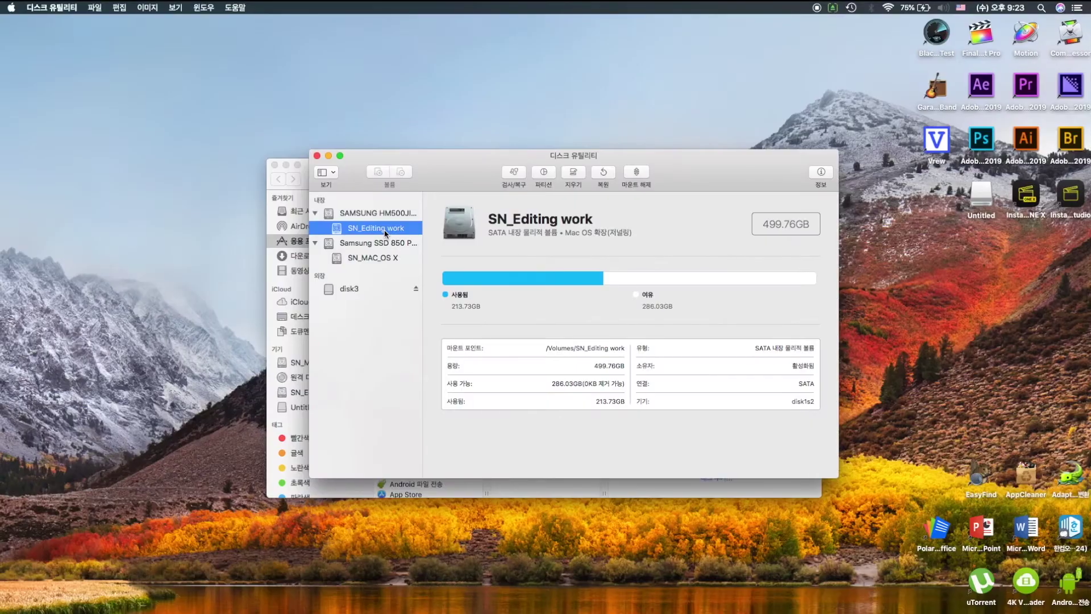
Step: View the First Aid prompt and the available partition formats, including ExFAT, for the SN_Editing work volume, cancelling both without changes
click(517, 177)
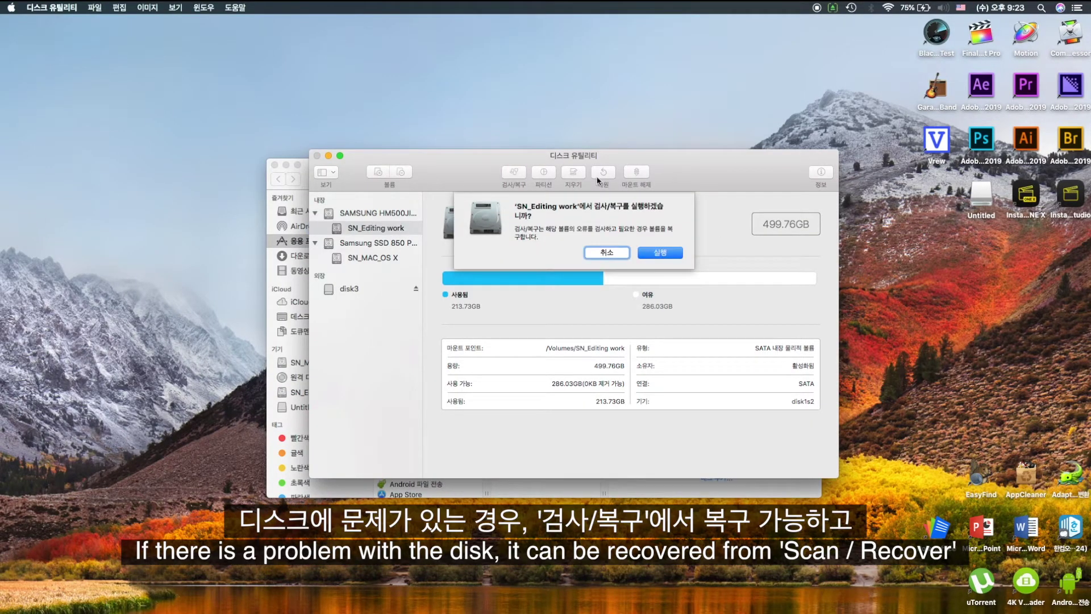
click(603, 252)
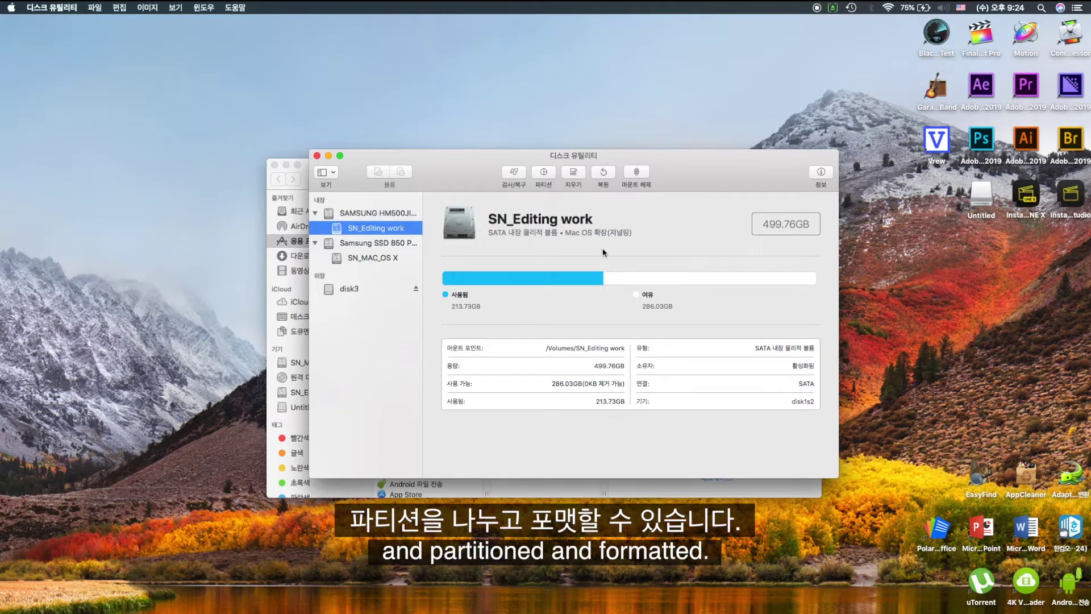
click(546, 173)
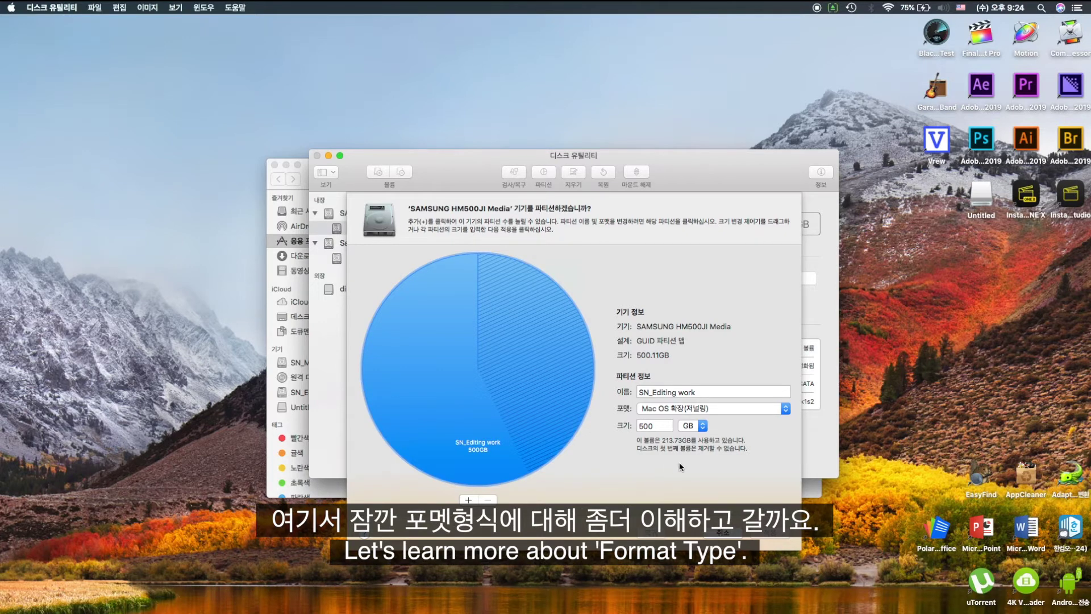
click(785, 409)
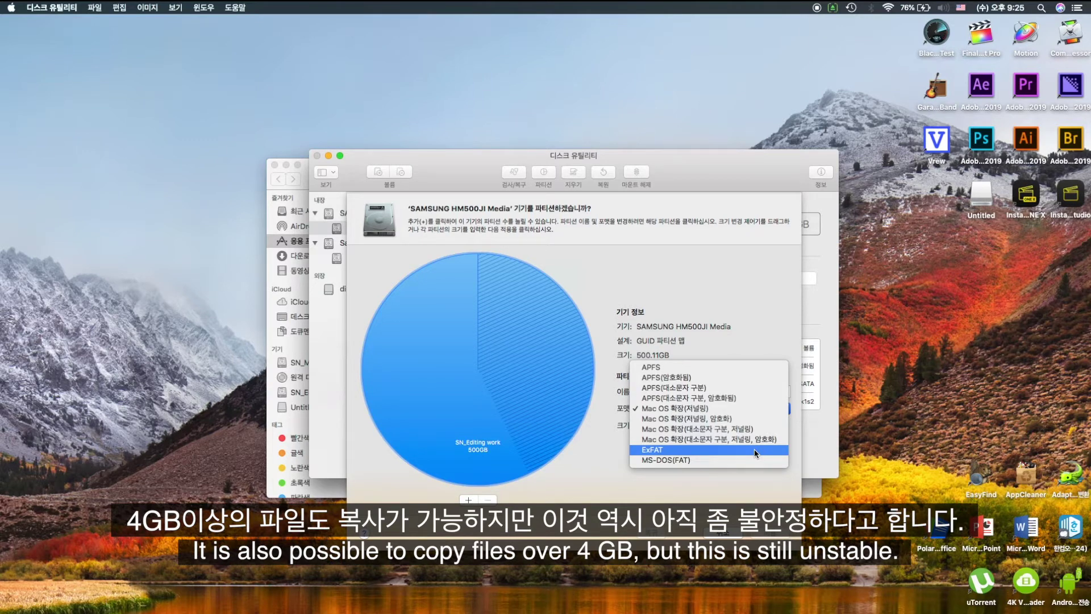
click(721, 537)
click(721, 536)
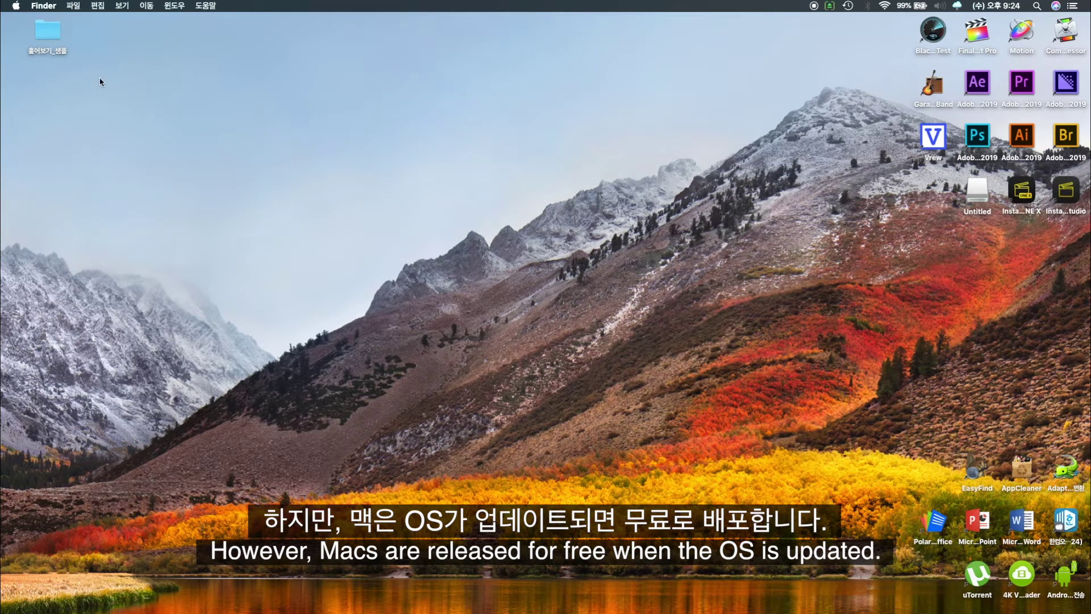
Step: Open the About This Mac overview and launch its software update in the App Store
click(17, 7)
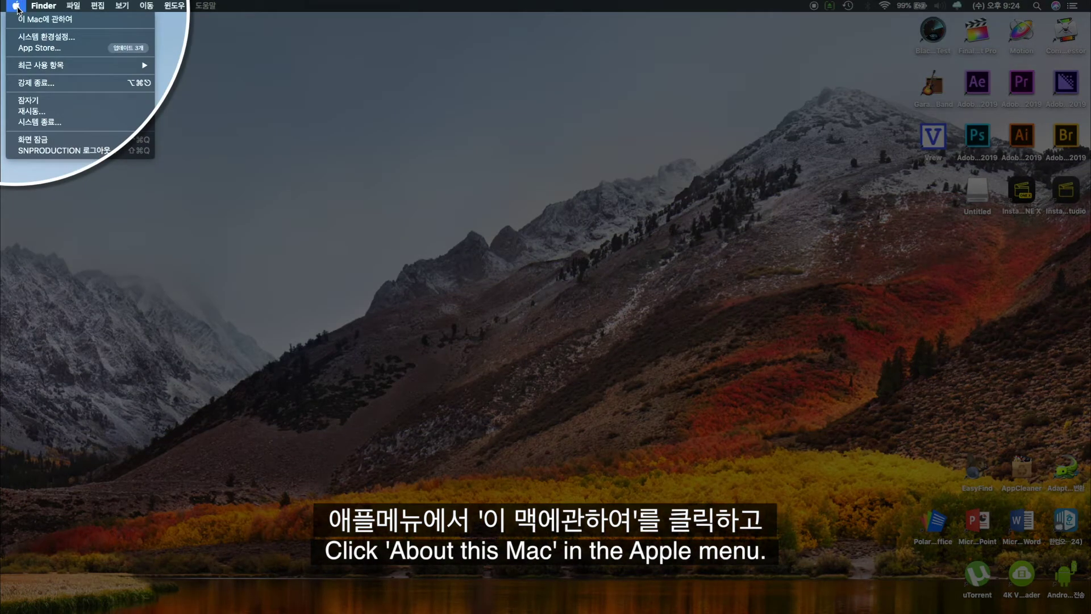
click(37, 21)
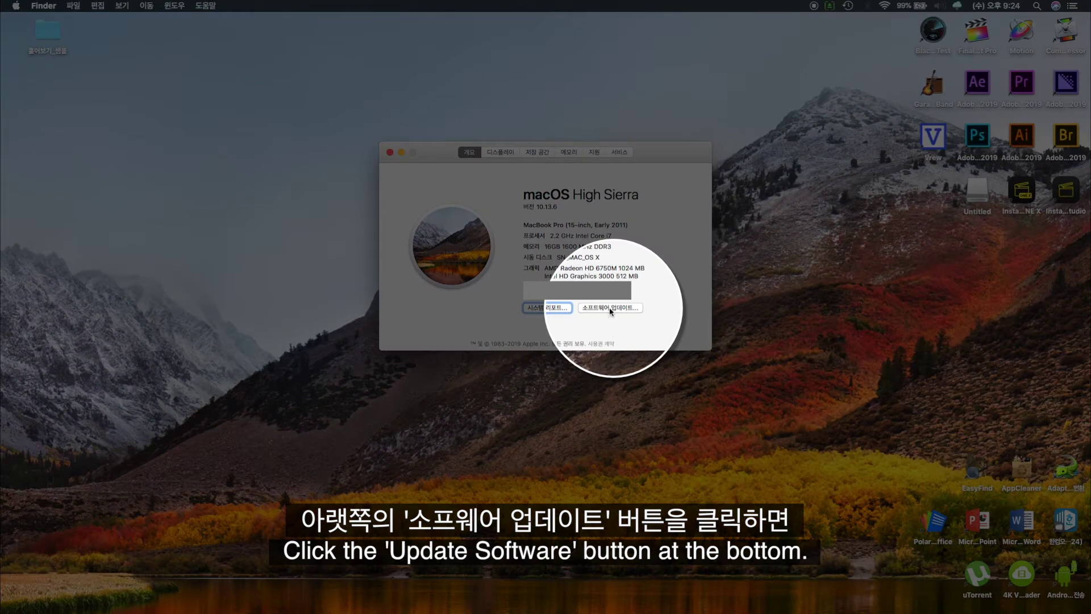
click(609, 309)
click(610, 310)
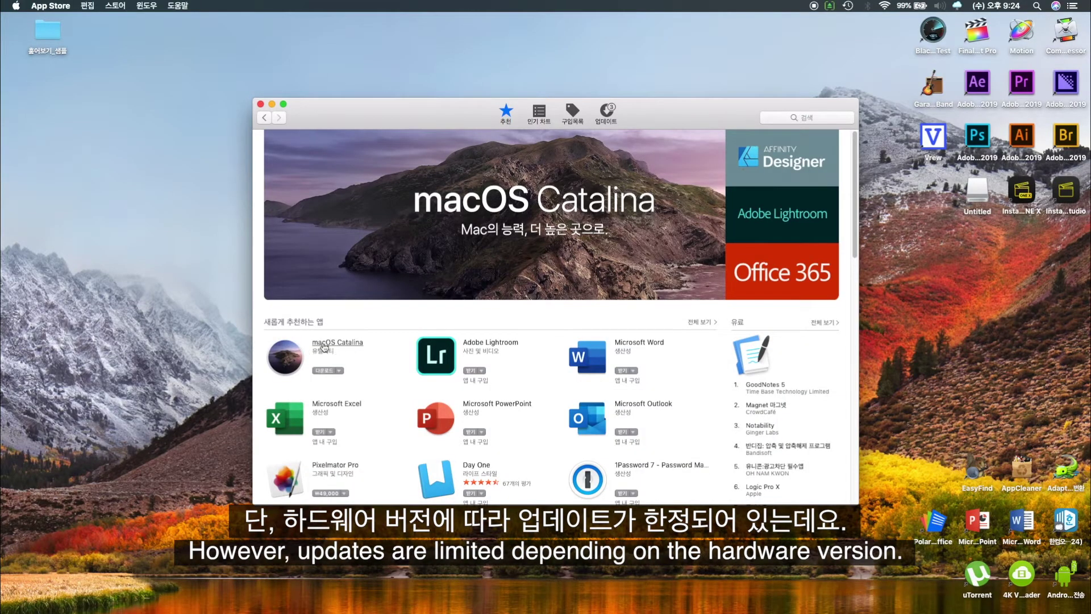
Step: Try to download macOS Catalina from its App Store page and read the resulting message
click(324, 343)
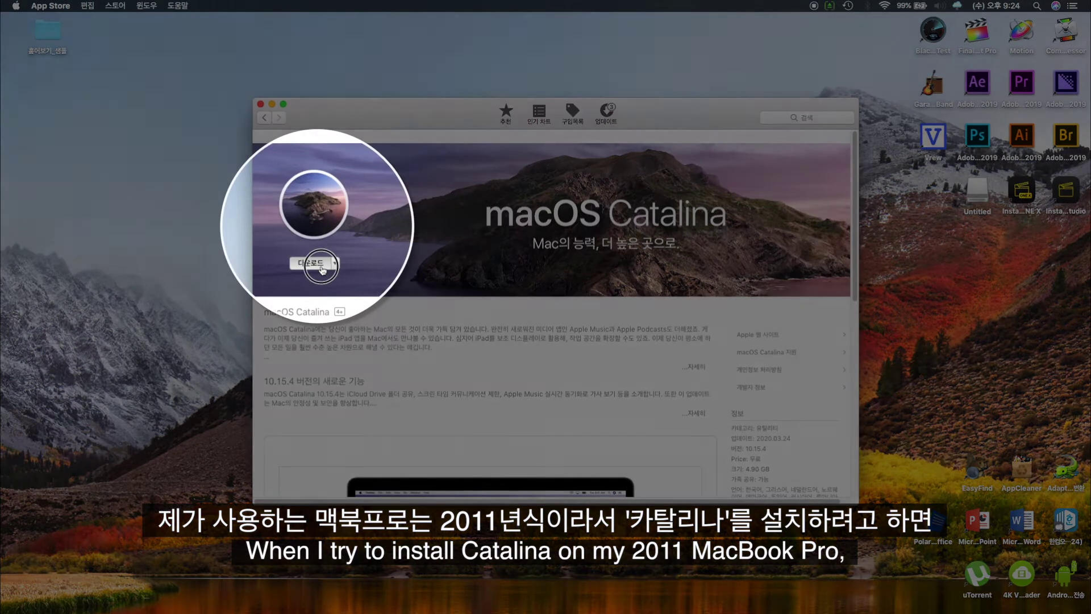
click(322, 266)
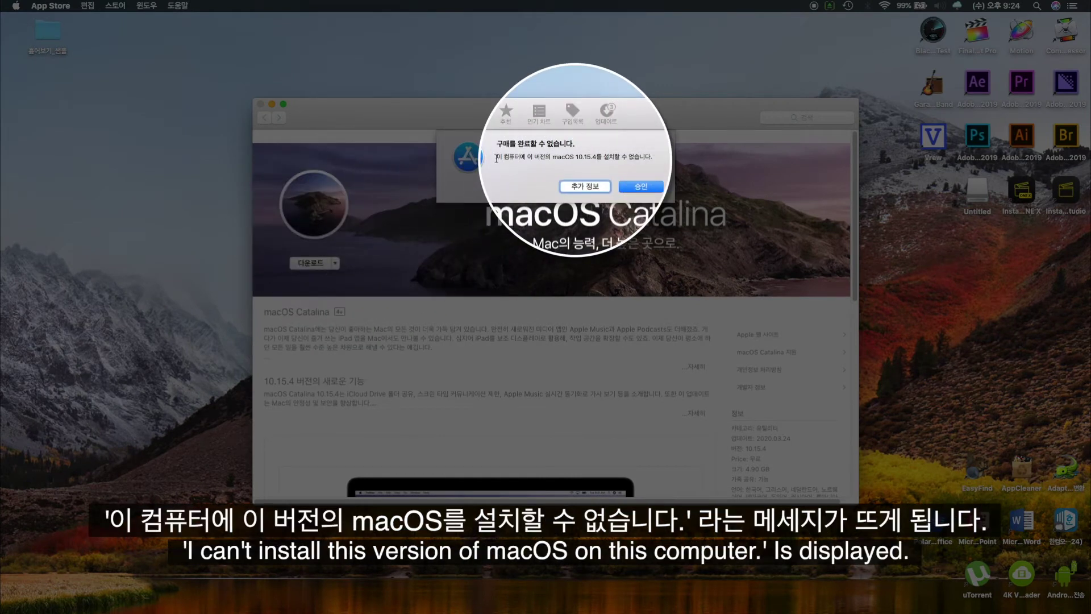
drag(497, 157, 678, 164)
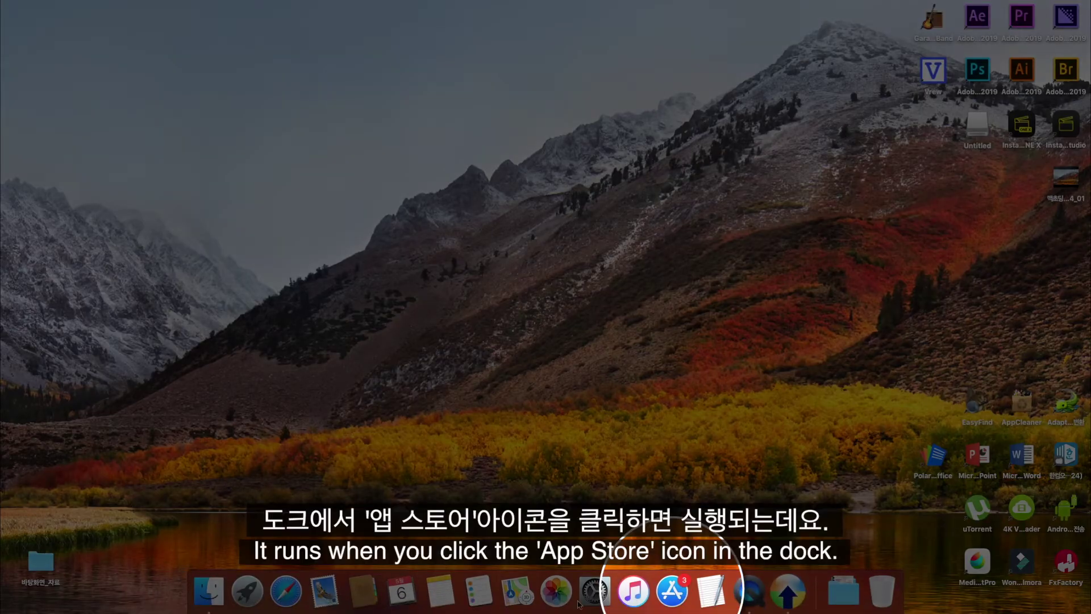
Step: Open the App Store and search it for "imovie"
click(672, 592)
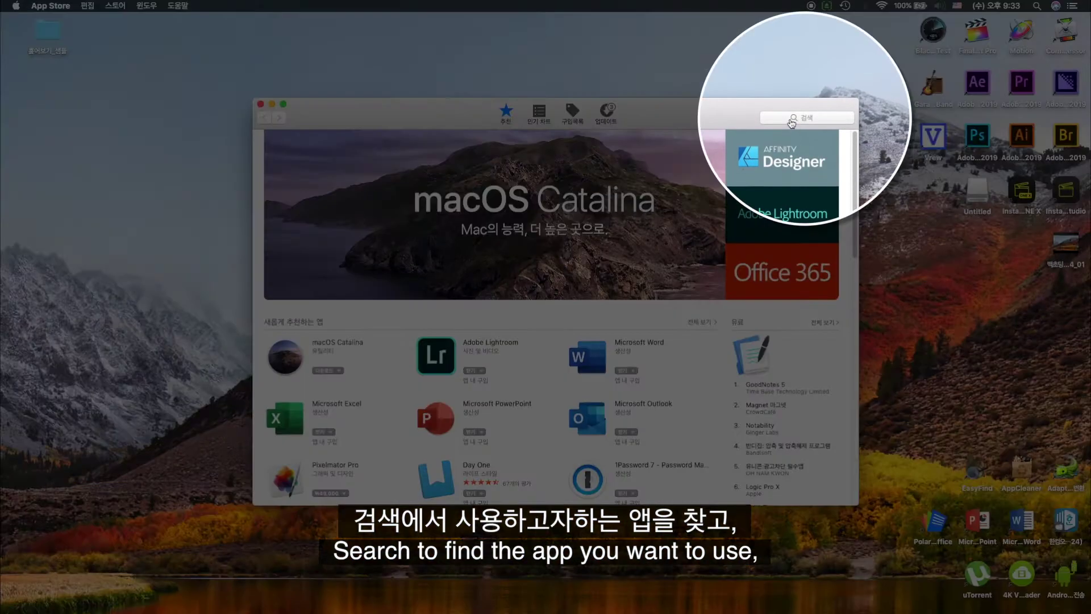
click(792, 123)
text(imovie)
key(Return)
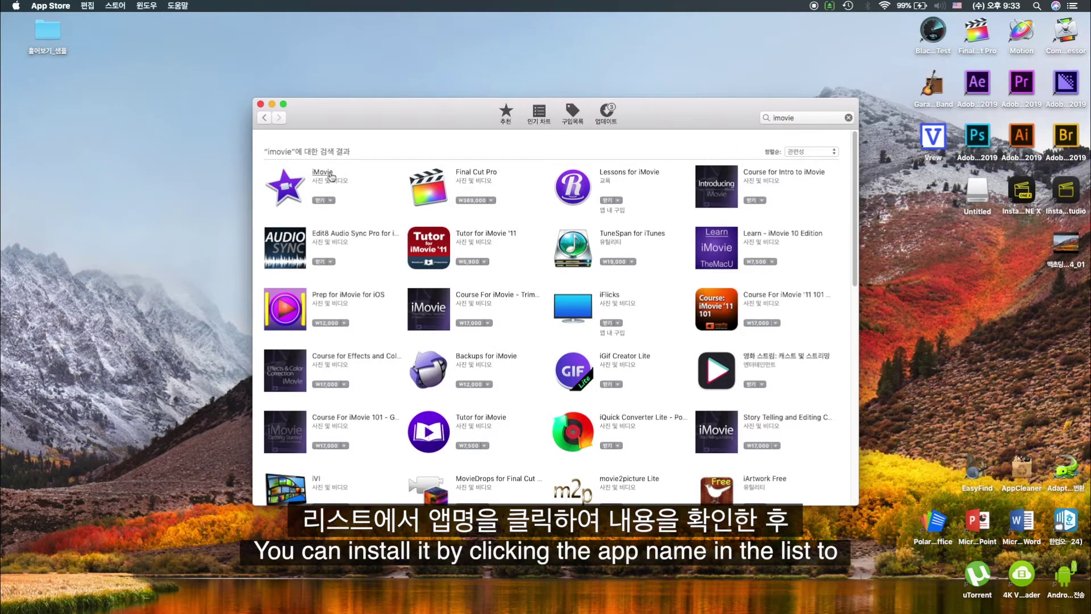
Step: Open the iMovie page, review its screenshots and ratings, and choose to get the app
click(324, 173)
scroll(458, 278, down, 10)
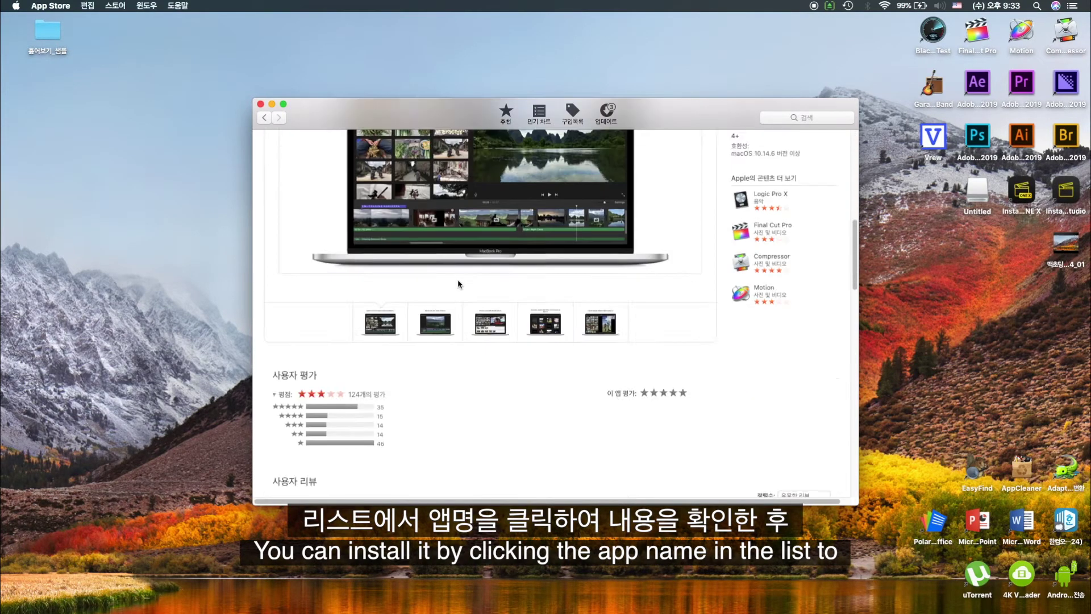
scroll(458, 279, up, 10)
click(310, 264)
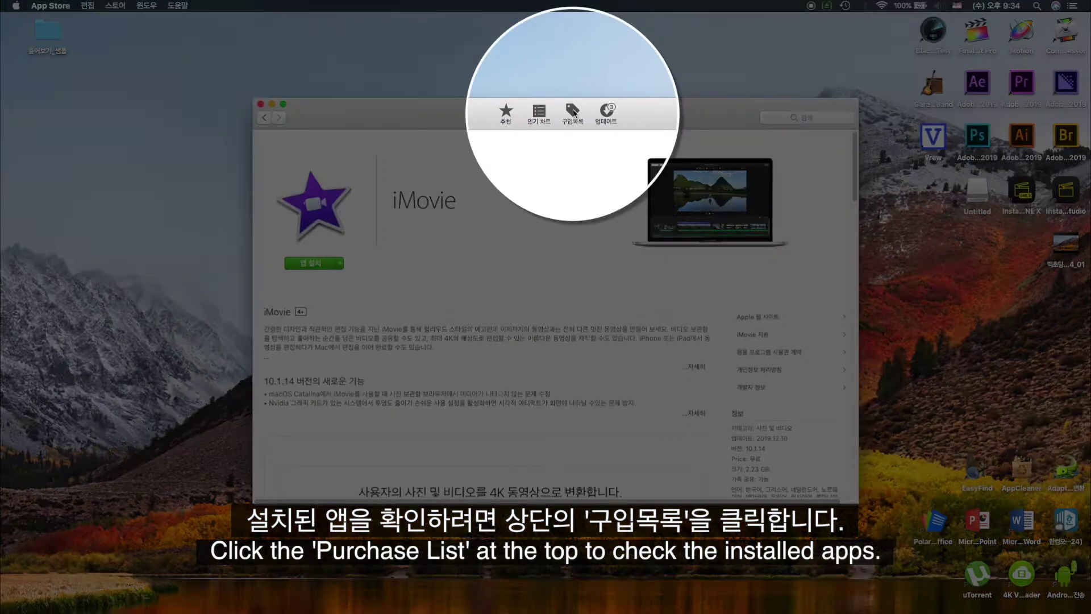
Step: Open the list of purchased apps and review the details page of LG Screen Manager
click(573, 115)
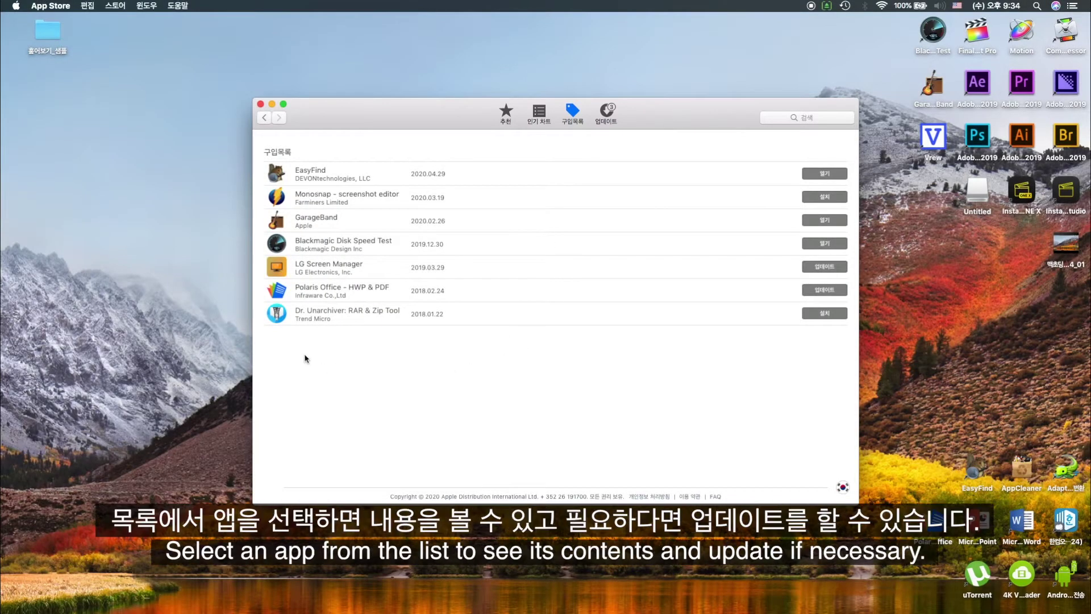
click(314, 270)
scroll(490, 300, down, 10)
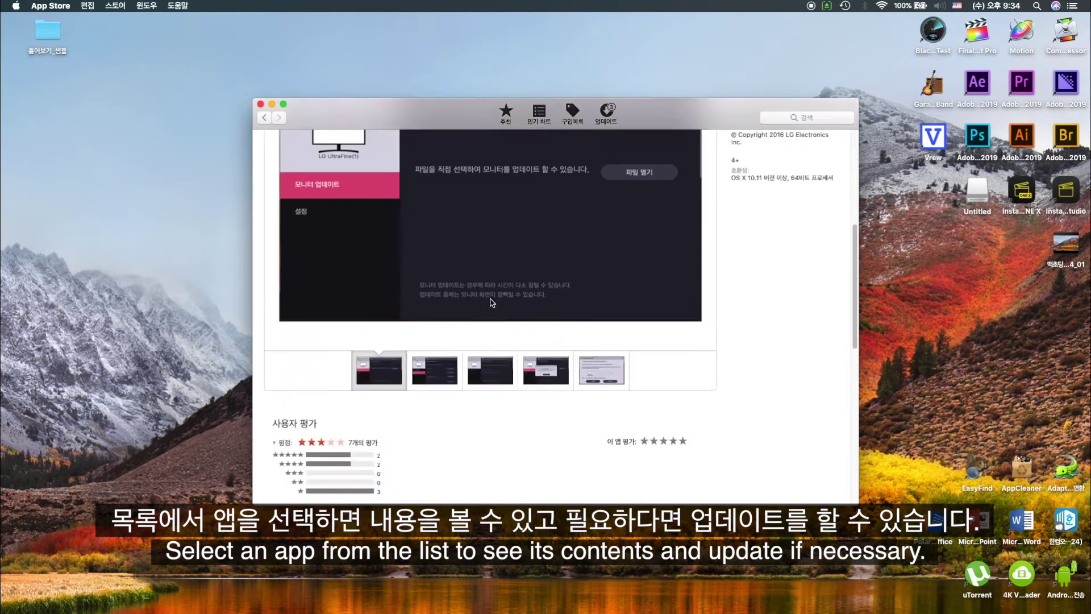
scroll(489, 298, up, 10)
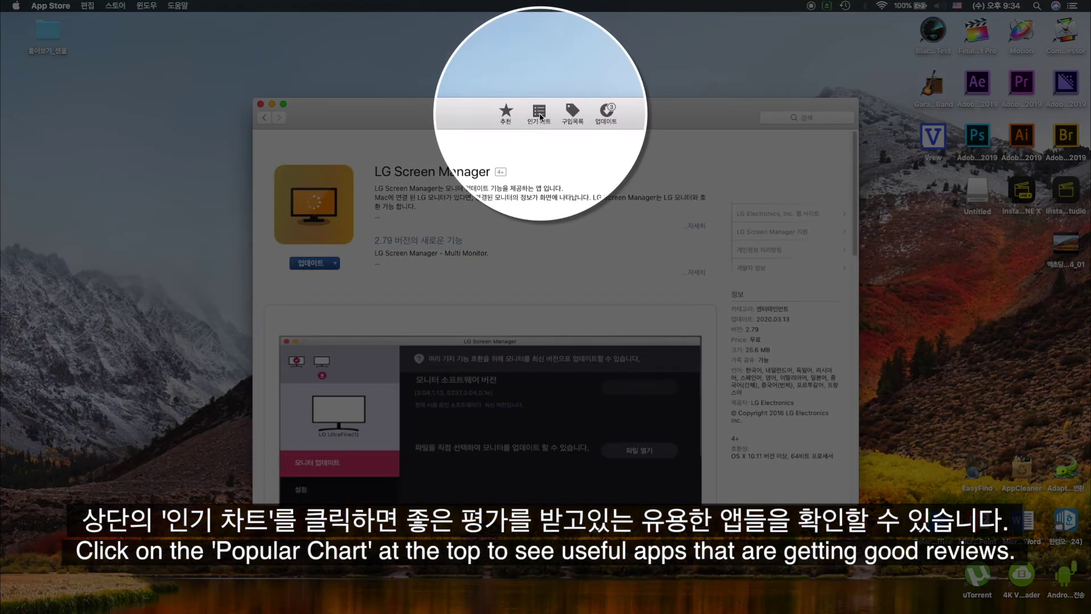
Step: Browse the App Store's top charts, examining the rankings of both paid and free apps
click(539, 114)
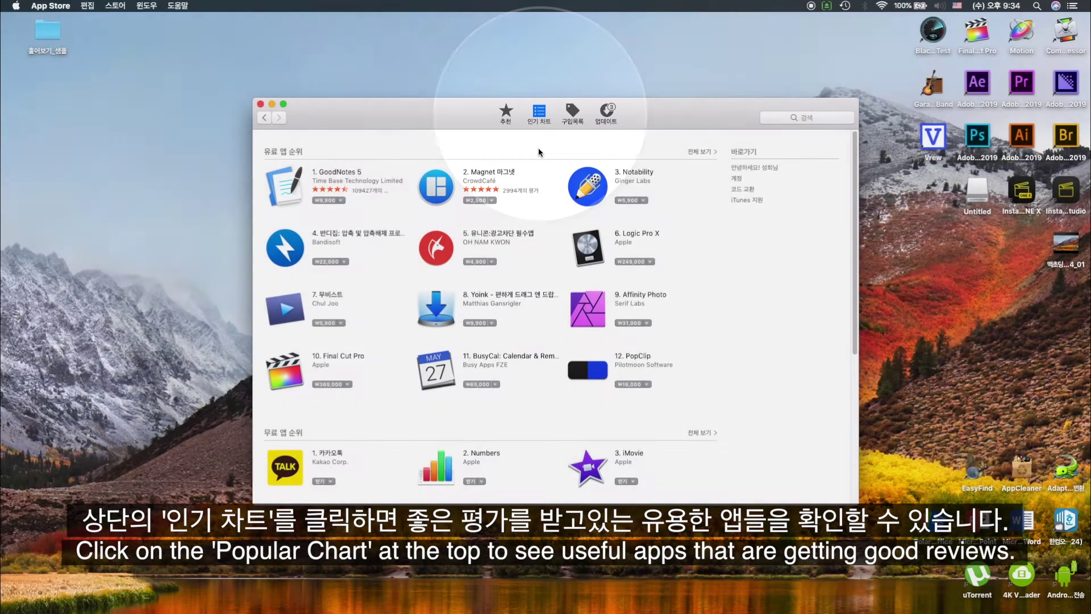
scroll(543, 247, down, 5)
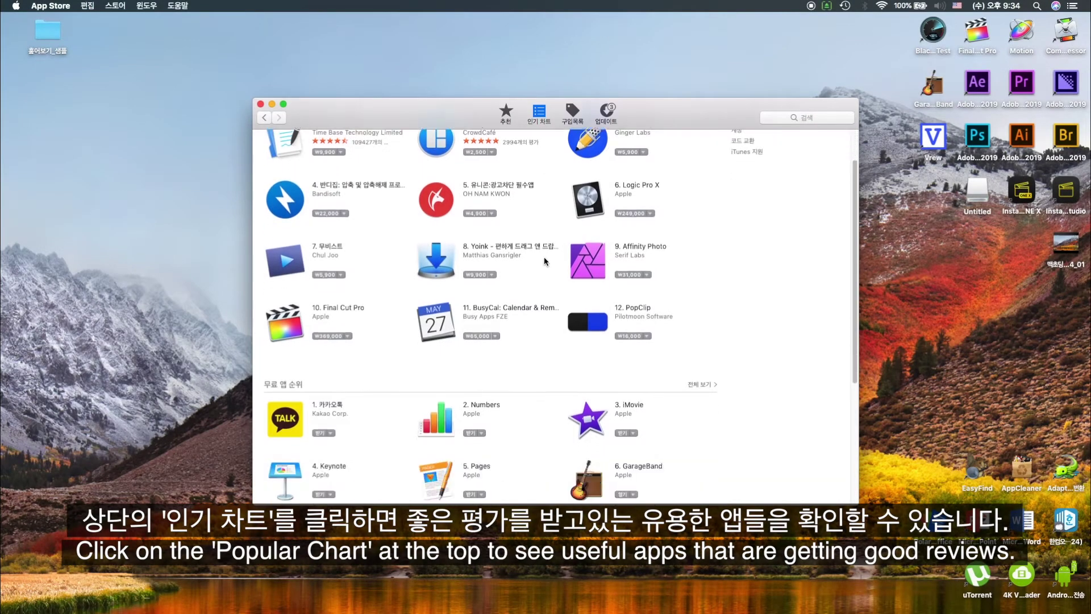
scroll(544, 259, down, 5)
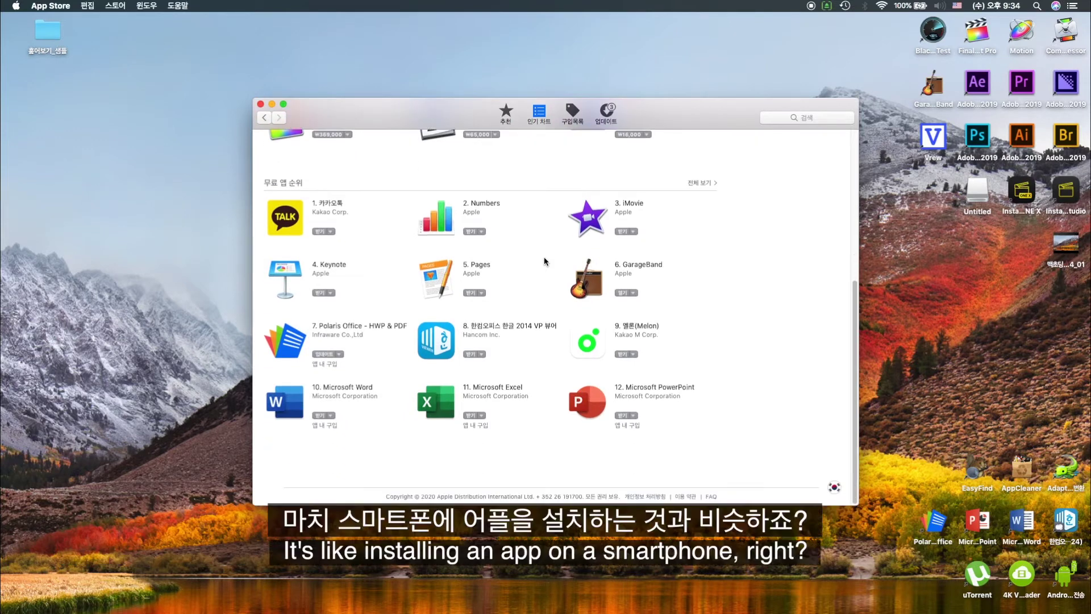
scroll(530, 265, up, 10)
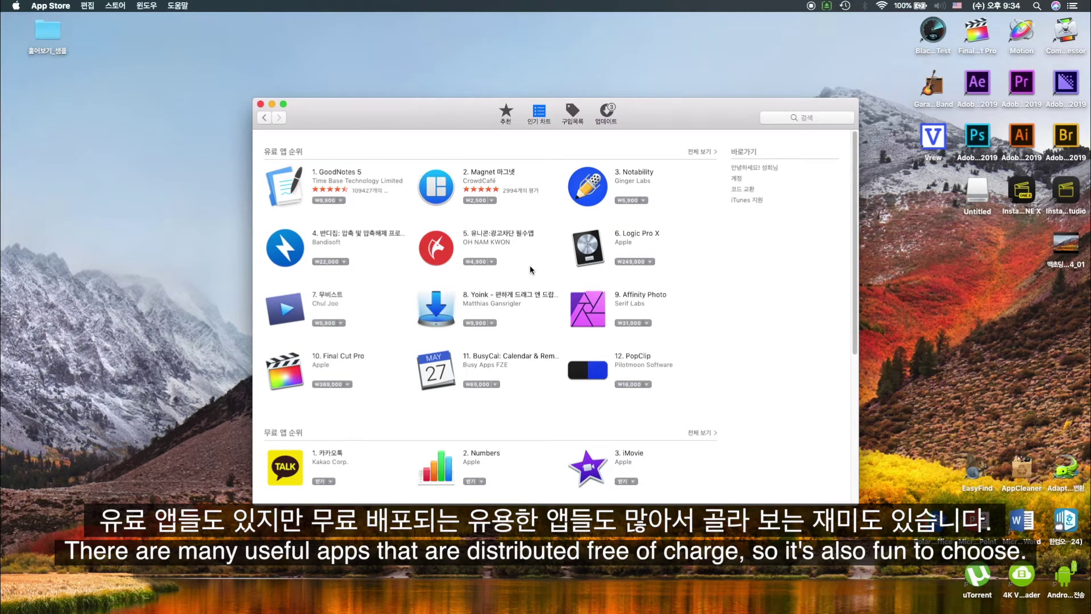
scroll(530, 267, down, 8)
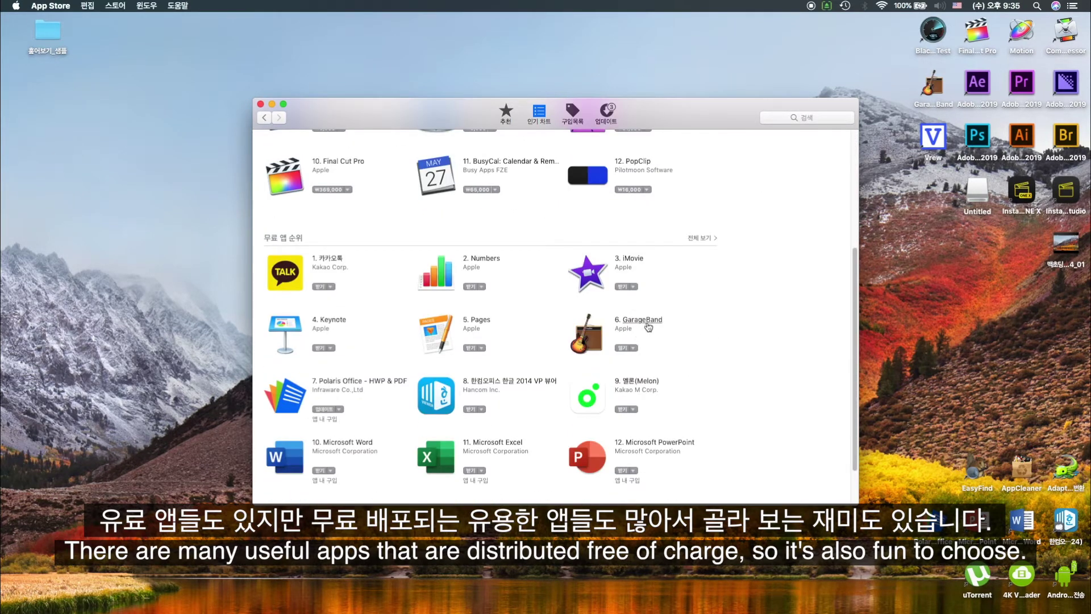
Step: Open the GarageBand page from the App Store's free app ranking
click(642, 319)
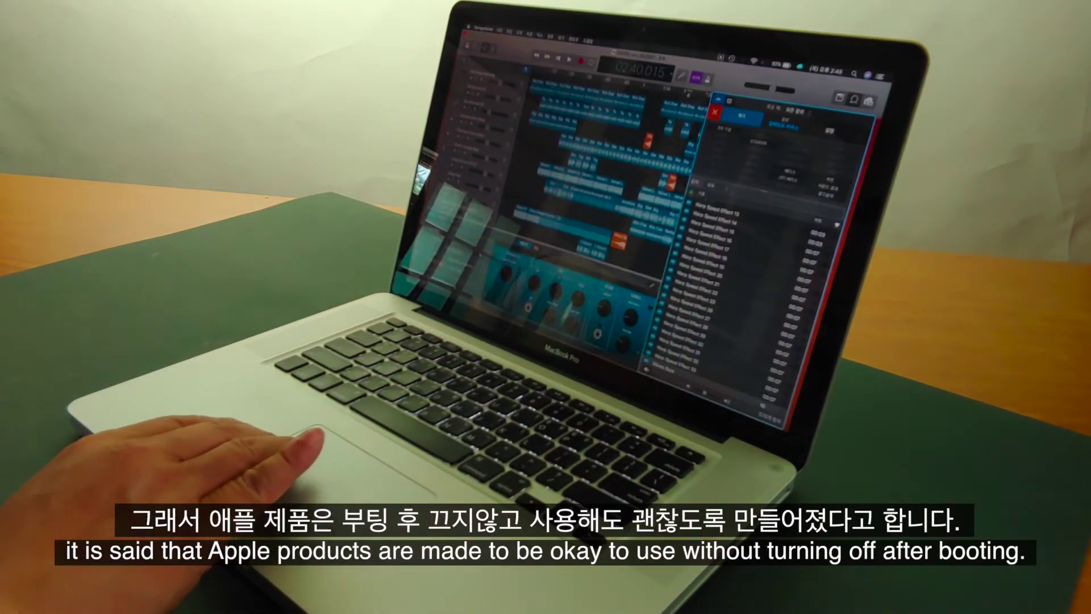
click(689, 93)
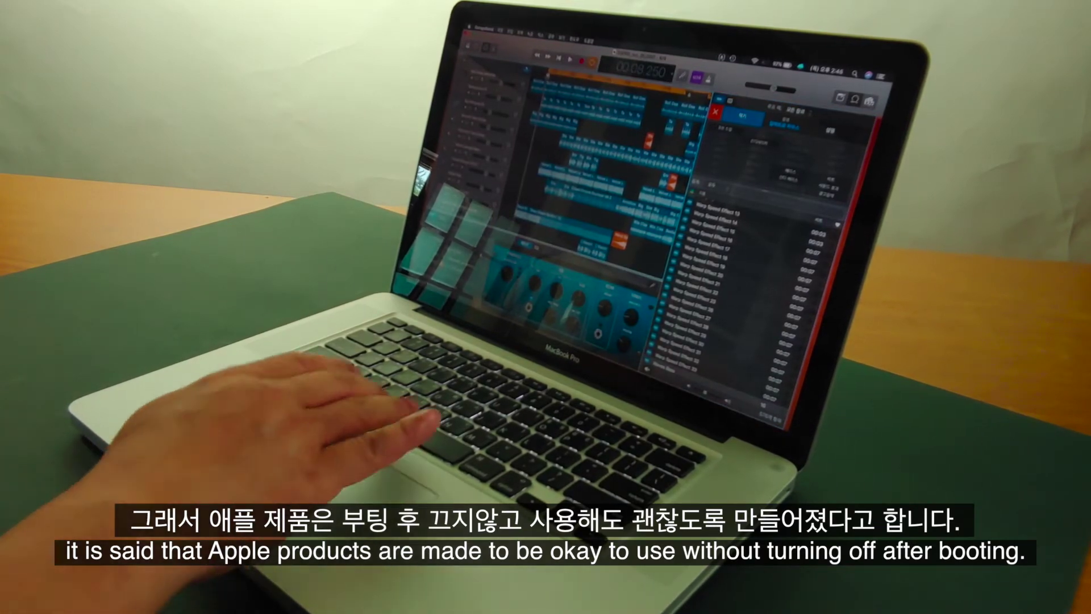
key(space)
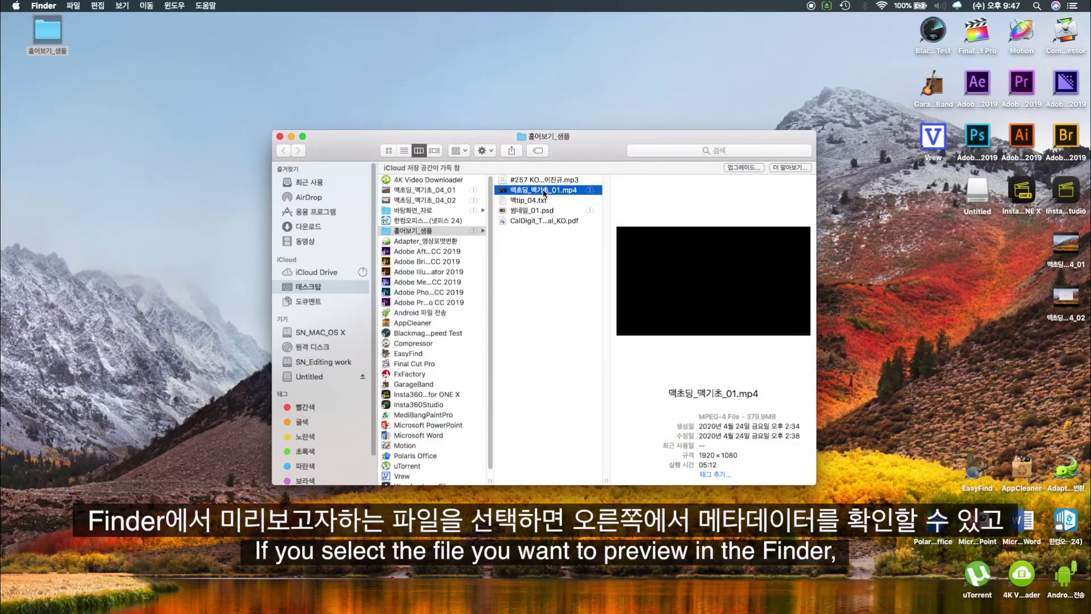
Step: Review the Finder previews and metadata of 맥tip_04.txt, 썸네일_01.psd and the CalDigit_TS3_Plus_Manual_KO.pdf manual
click(539, 200)
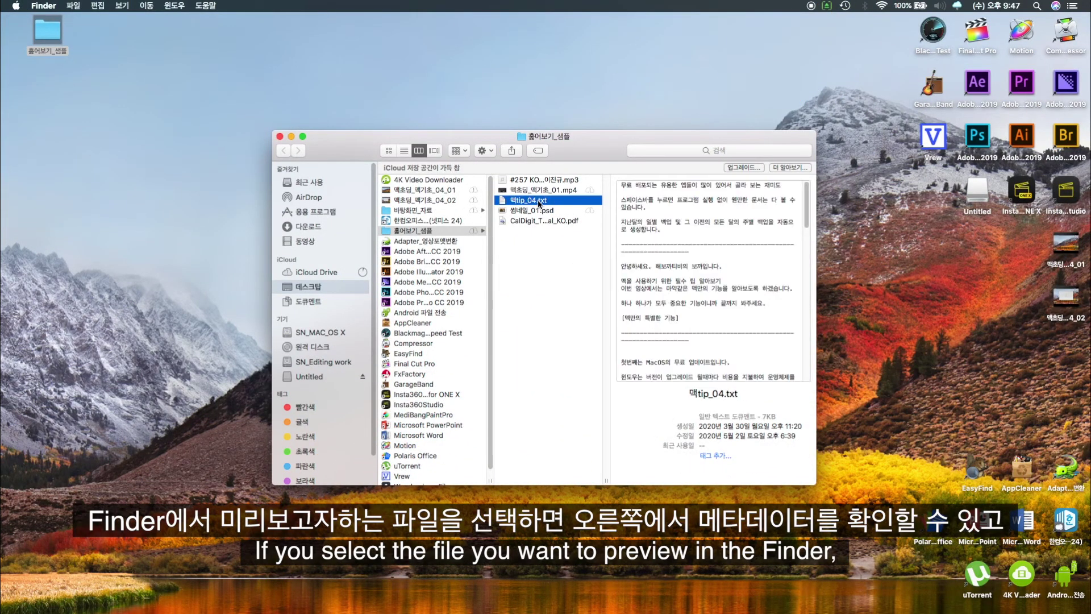
click(539, 211)
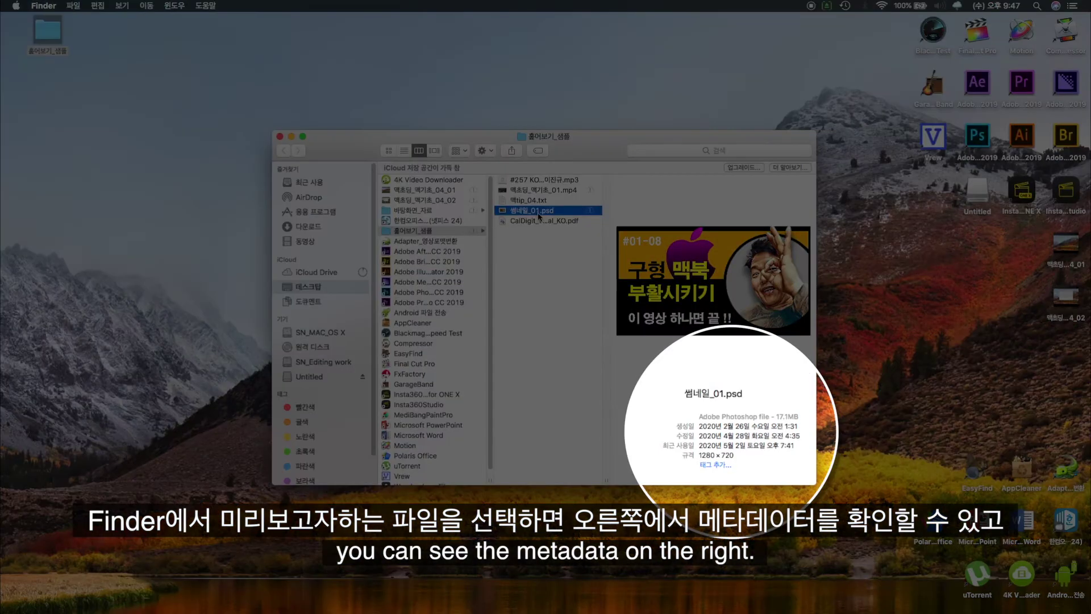
click(537, 220)
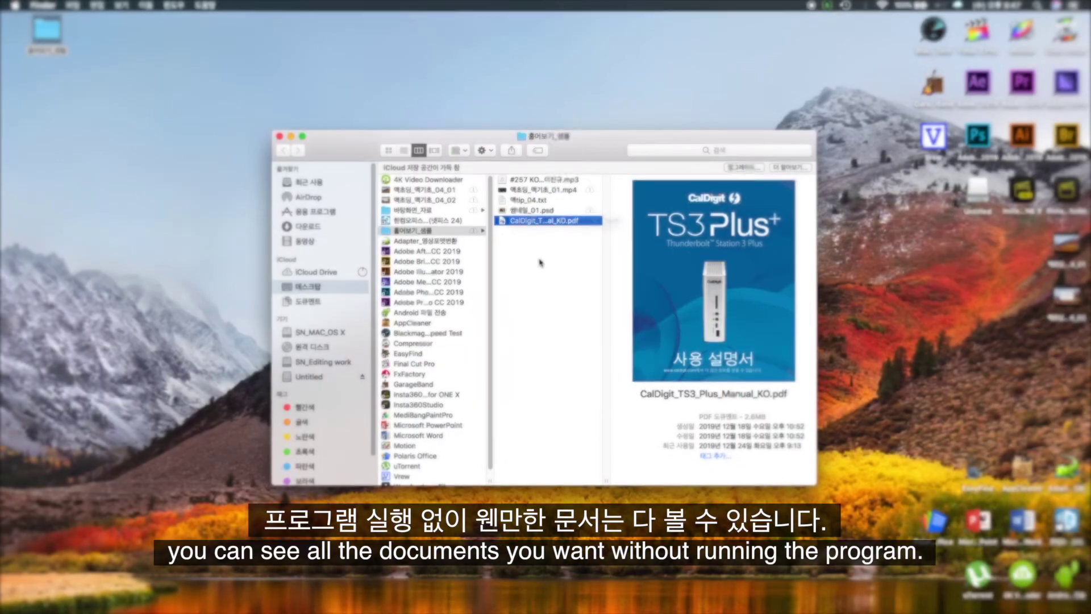
Step: Preview the CalDigit manual PDF with Quick Look, leaf through its first pages and close the preview
key(space)
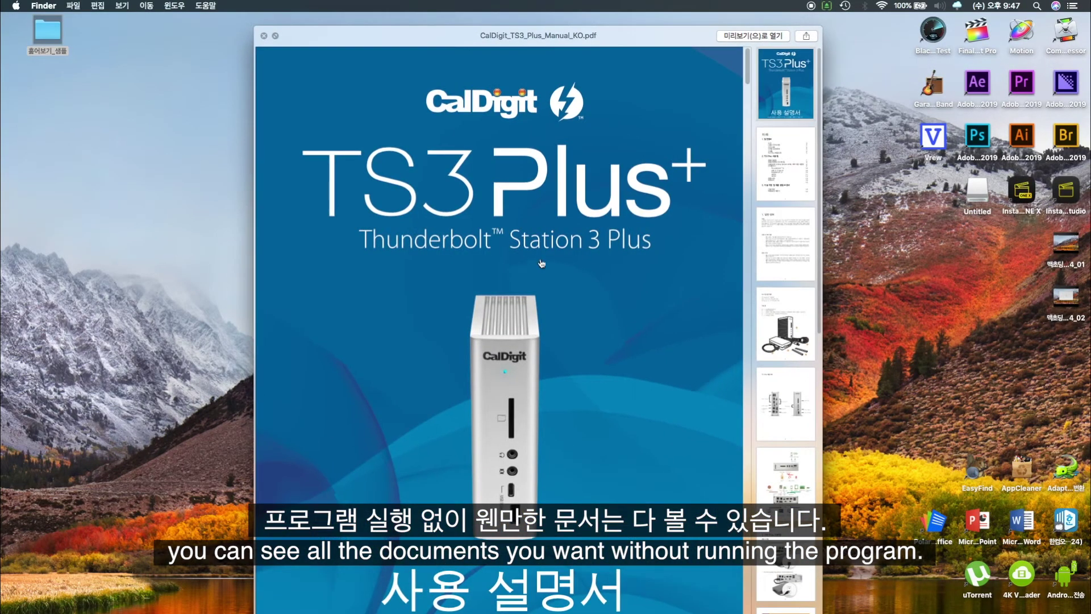
click(780, 174)
click(785, 262)
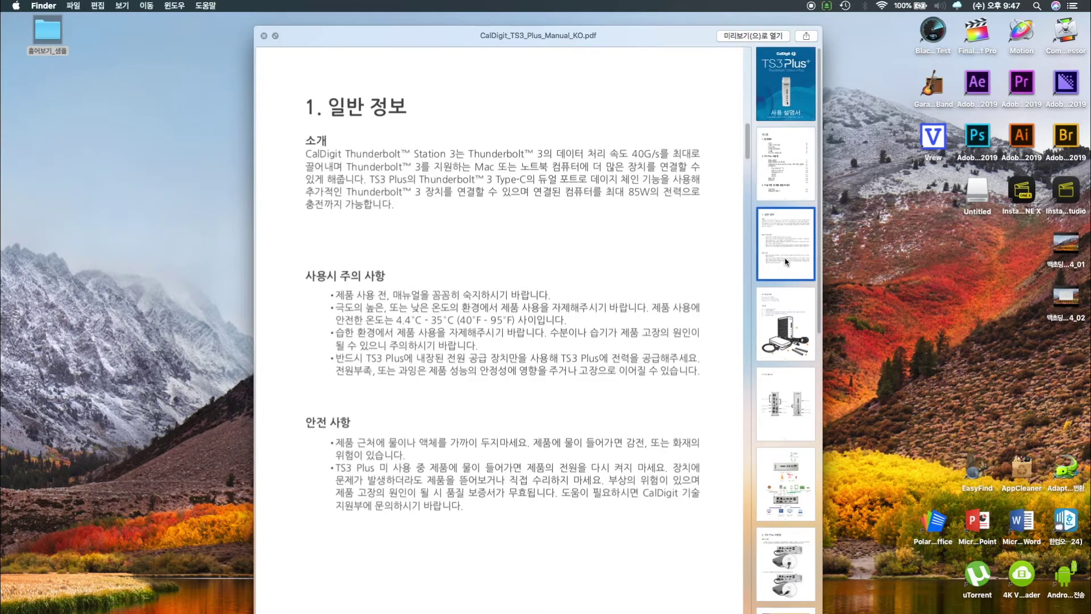
click(786, 343)
key(space)
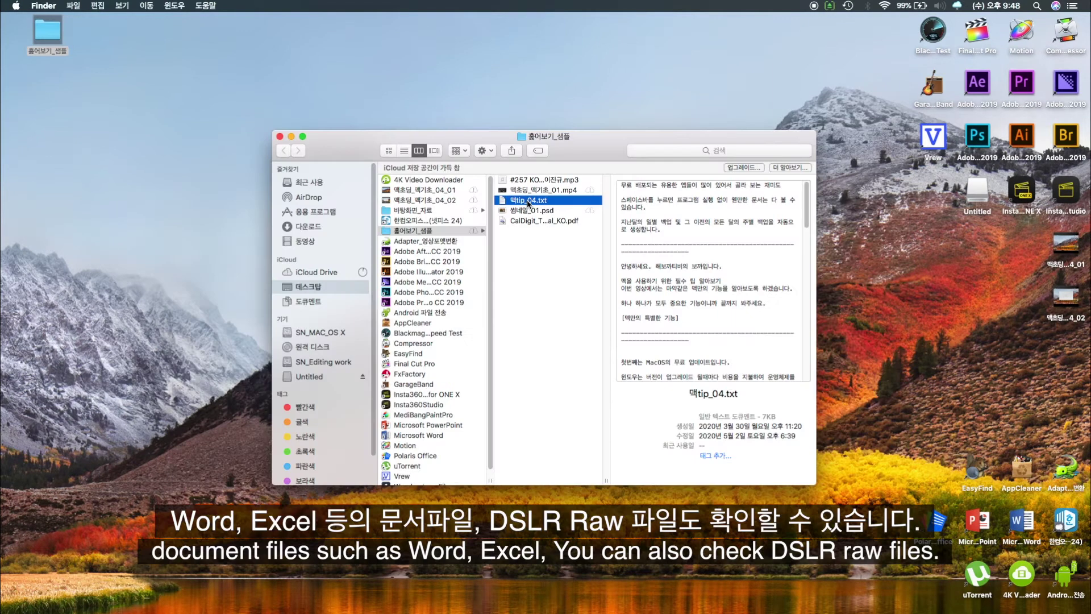
Step: Quick Look 맥tip_04.txt and 썸네일_01.psd, and check the PSD's alternative opening apps and sharing options
key(space)
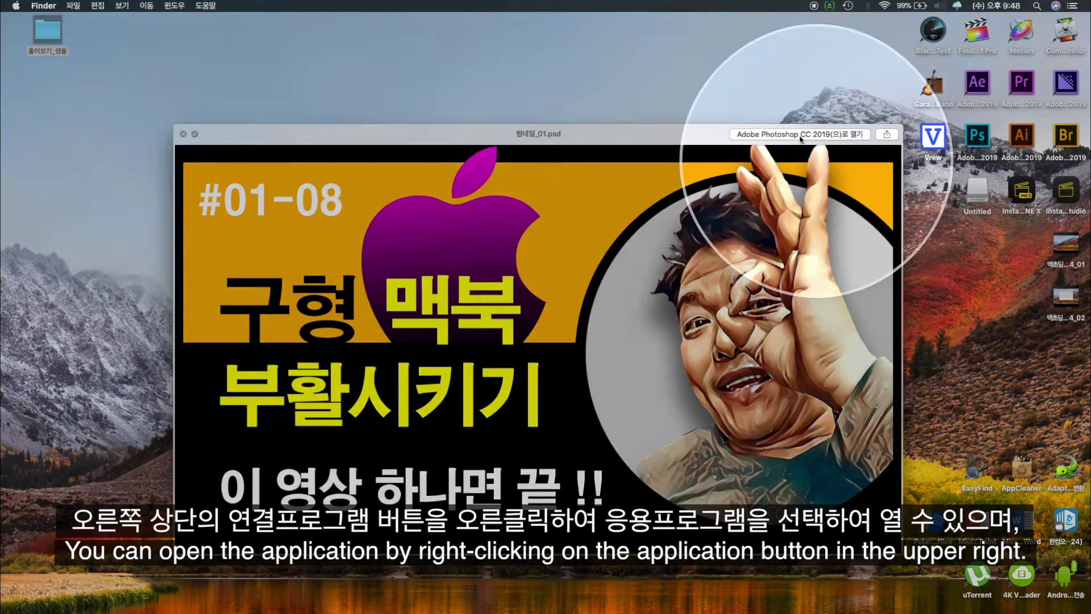
right_click(802, 139)
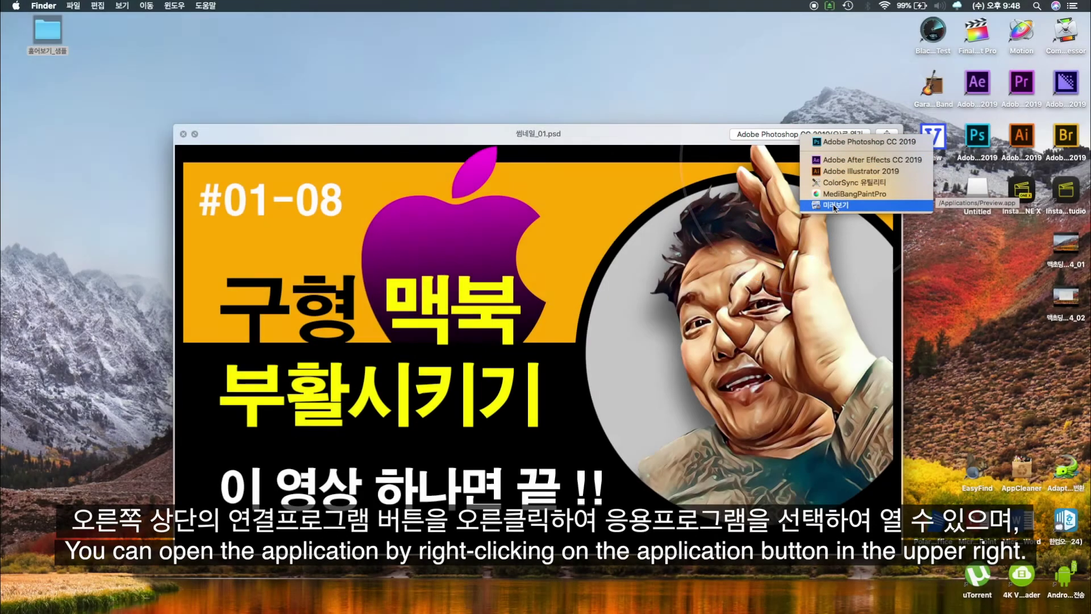
click(708, 139)
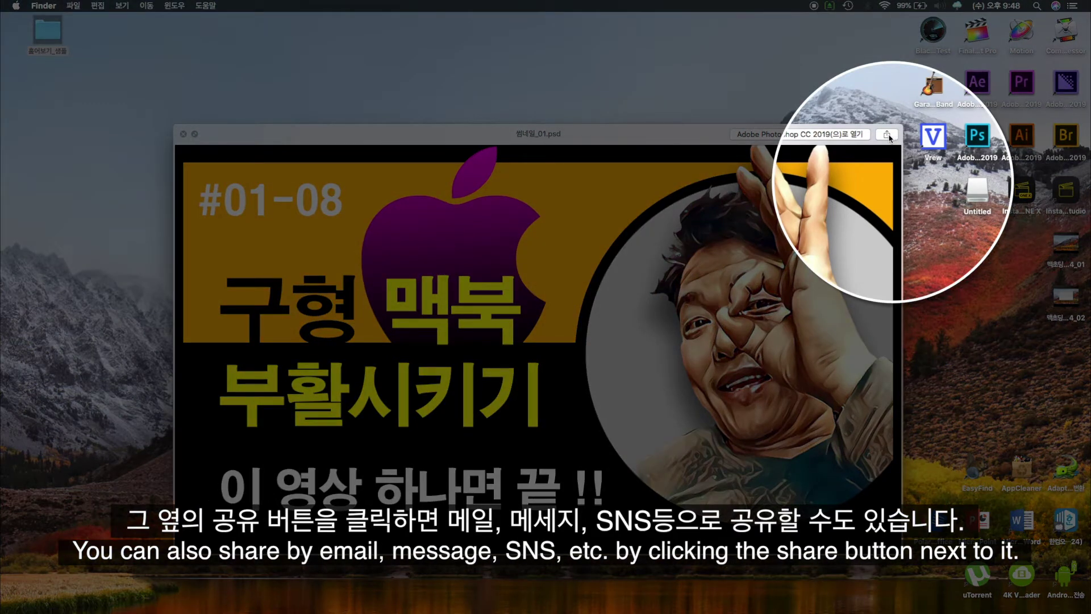
click(888, 135)
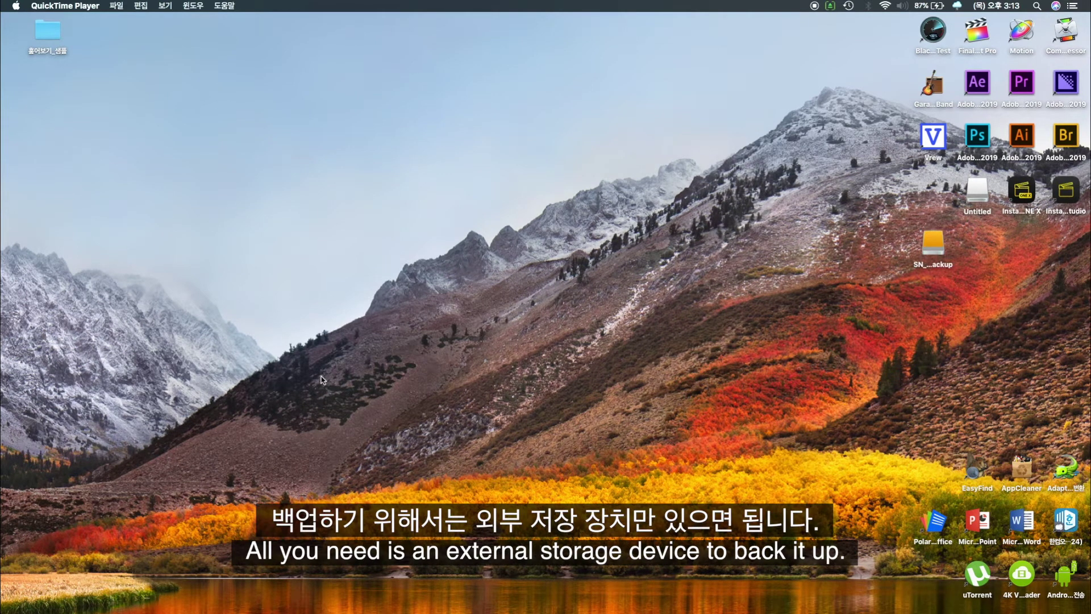
Step: Move the SN_MAC_OS_Backup drive icon into the free desktop spot beside the Untitled drive and deselect it
click(932, 244)
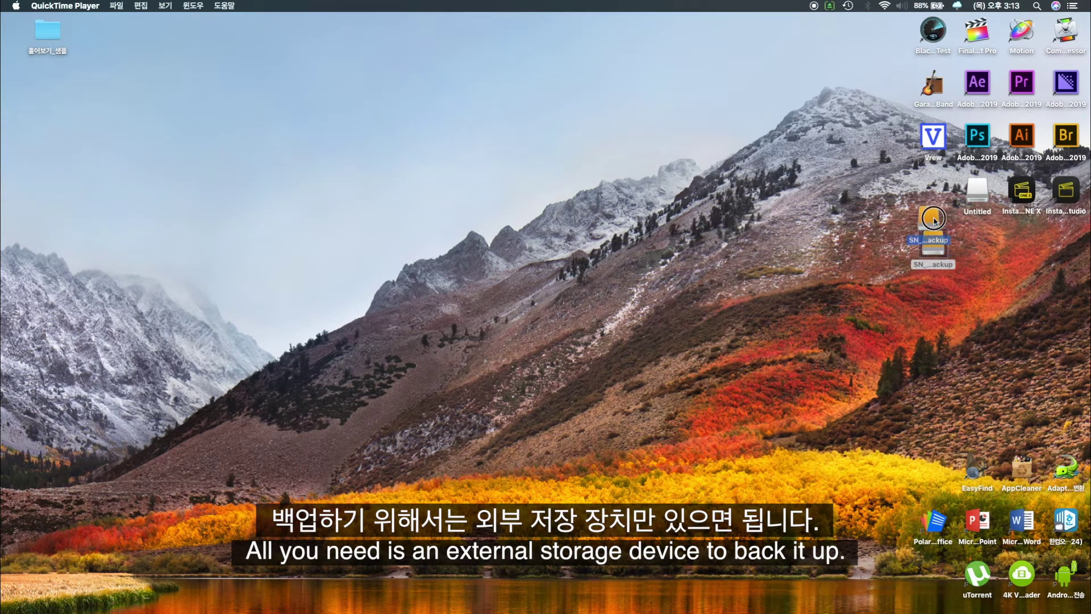
drag(932, 244, 939, 196)
click(857, 260)
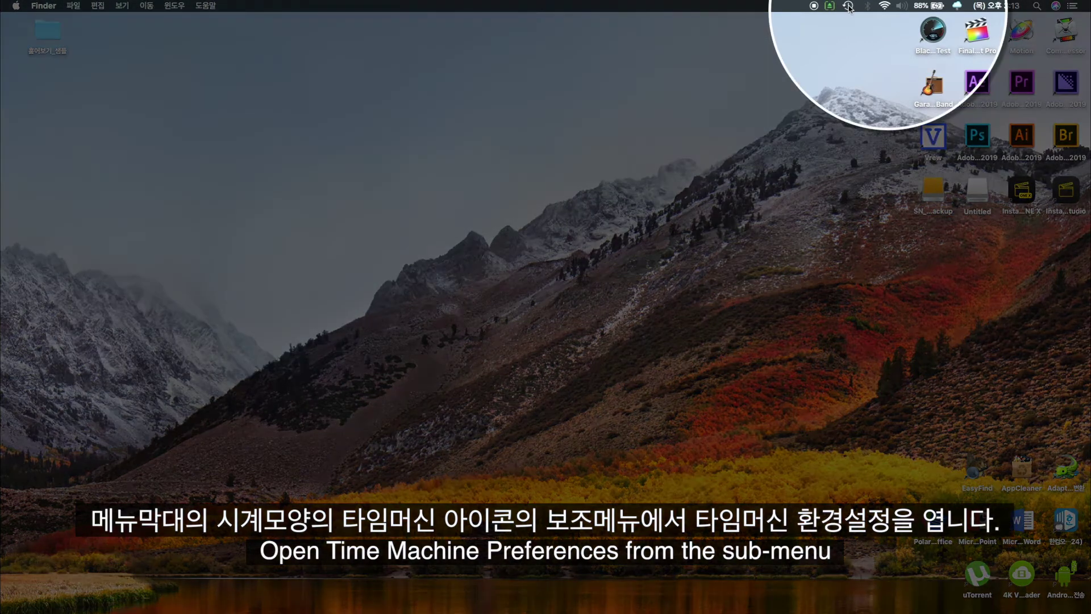
Step: Open the Time Machine preferences and choose the available SN_MAC_OS_Backup disk as the backup disk
click(847, 6)
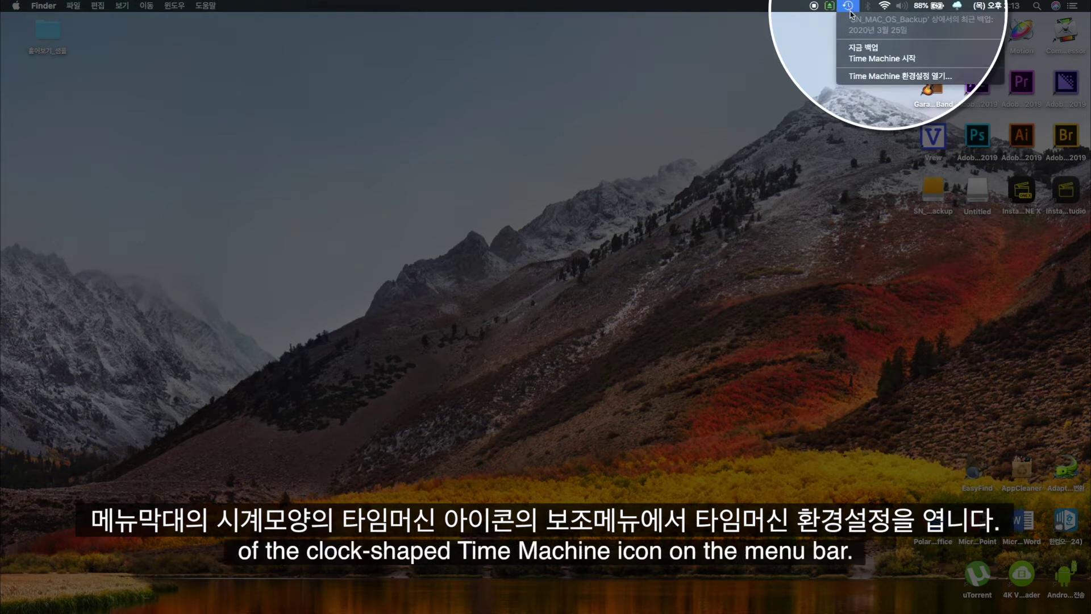
click(866, 76)
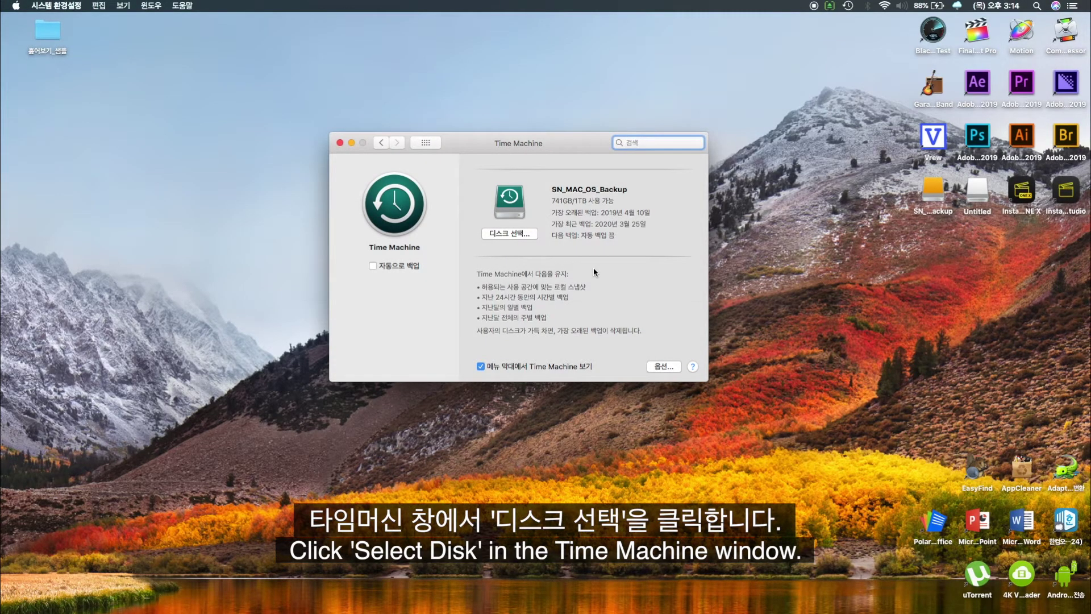
click(511, 234)
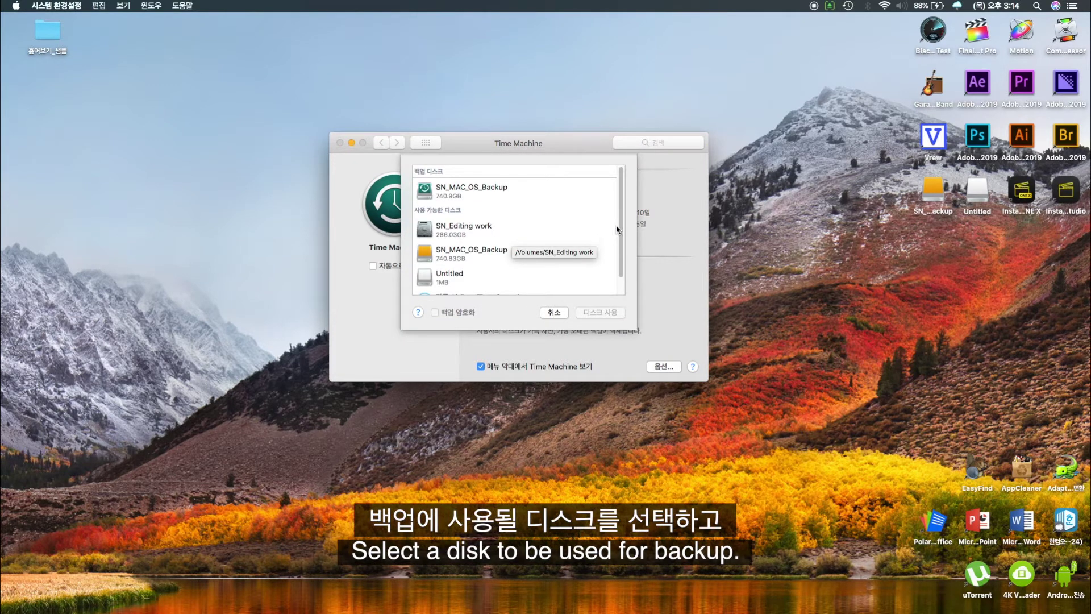
drag(619, 224, 619, 243)
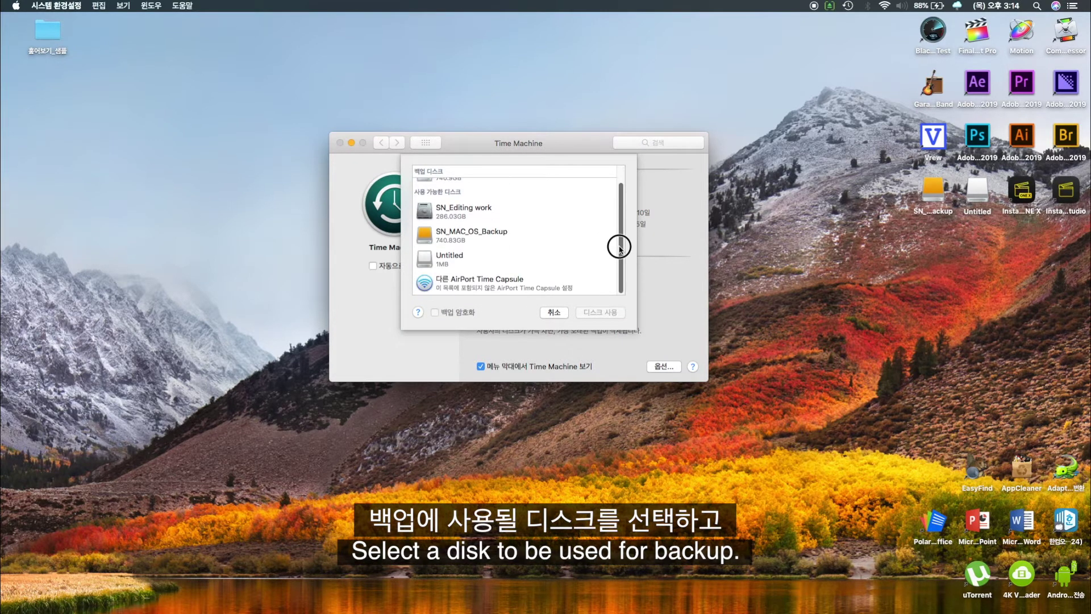
click(445, 240)
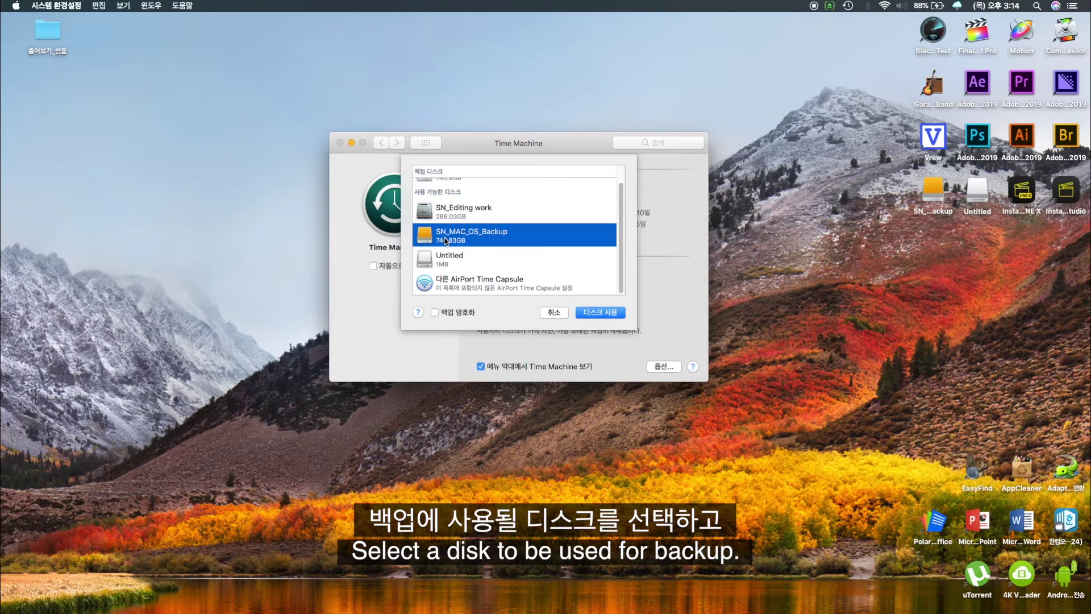
click(619, 315)
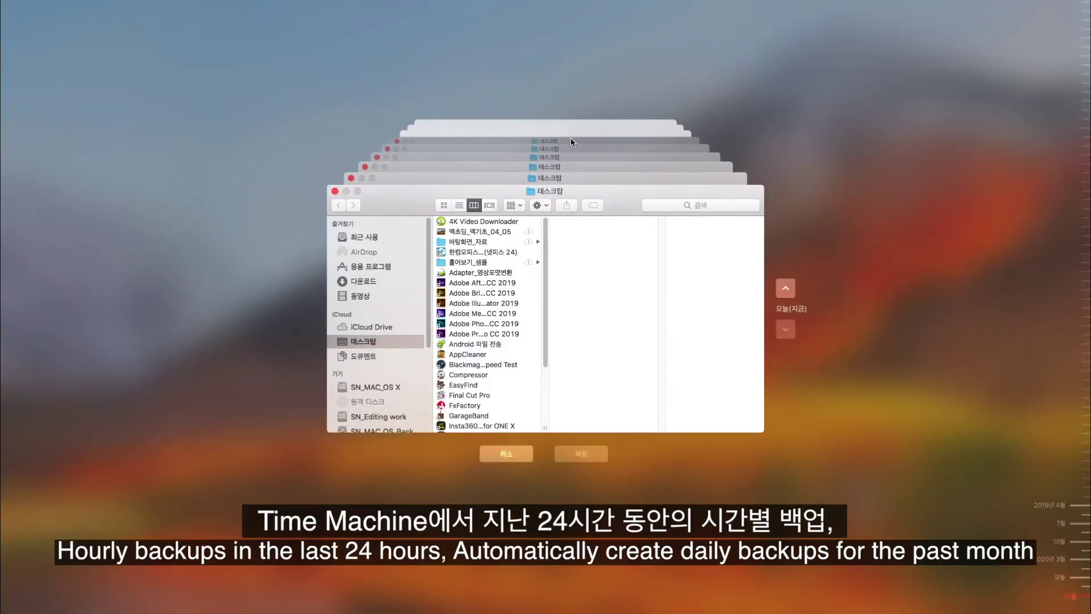
Step: Browse back through earlier desktop backups in Time Machine and jump to around July 2019 on the timeline
click(788, 290)
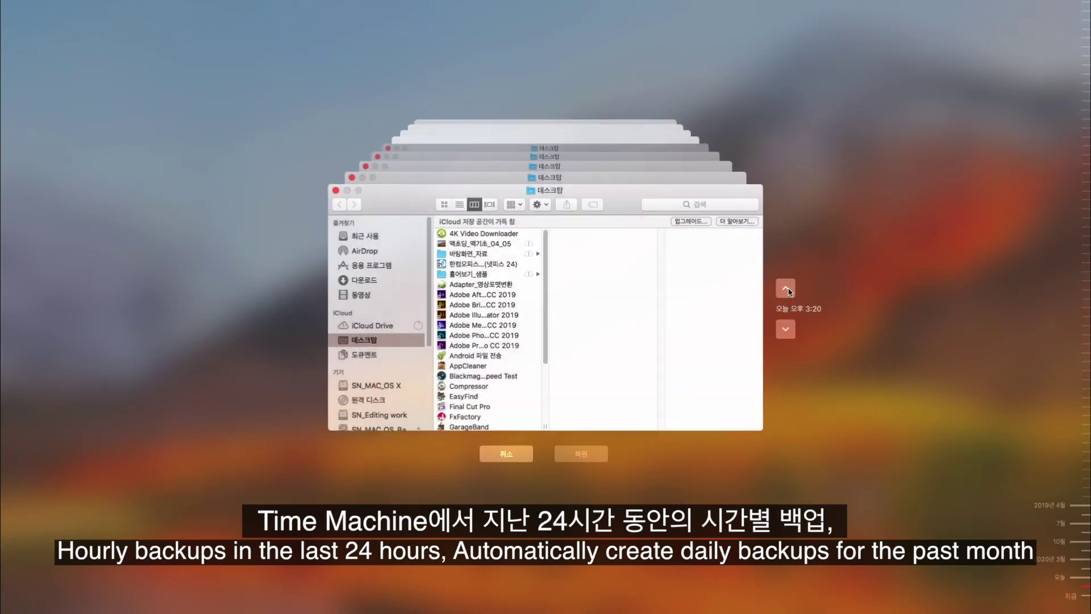
click(788, 290)
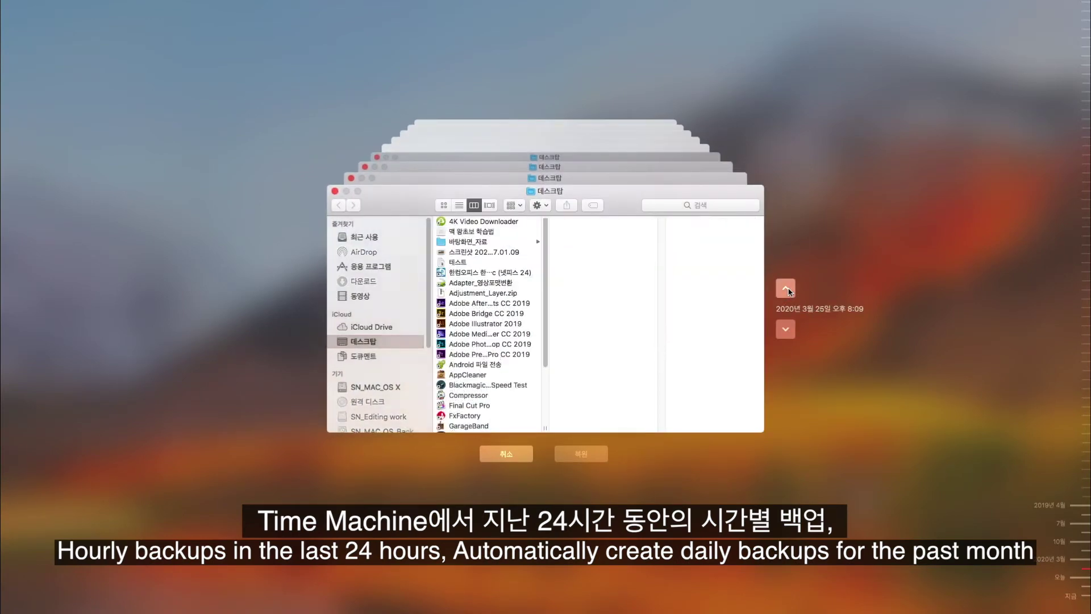
click(787, 290)
click(786, 289)
click(786, 288)
click(786, 289)
click(1067, 520)
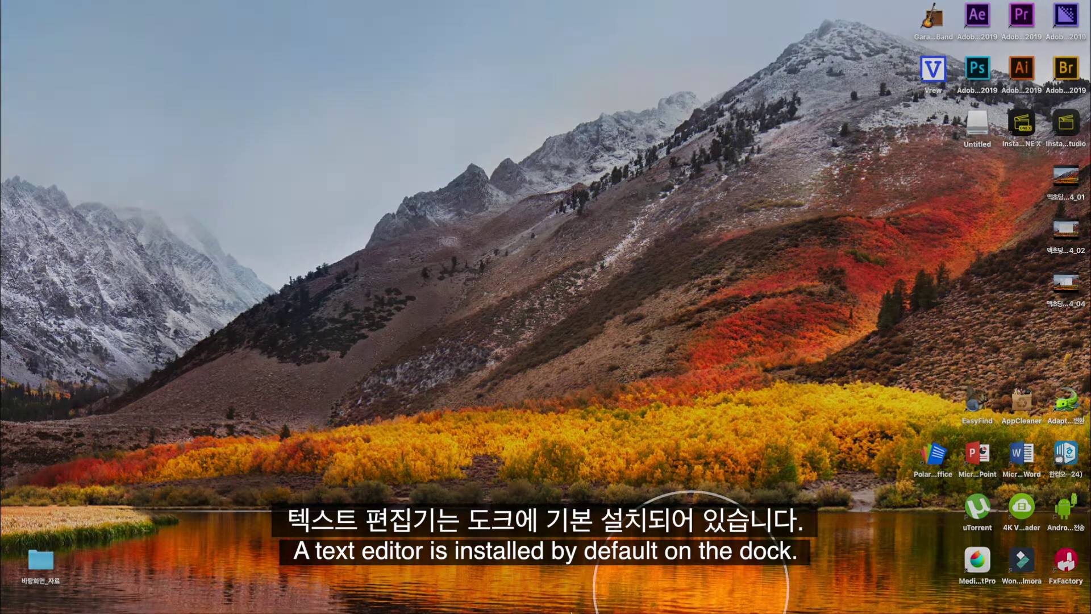
Step: Launch the text editor from the Dock and create a new document
mouse_move(571, 605)
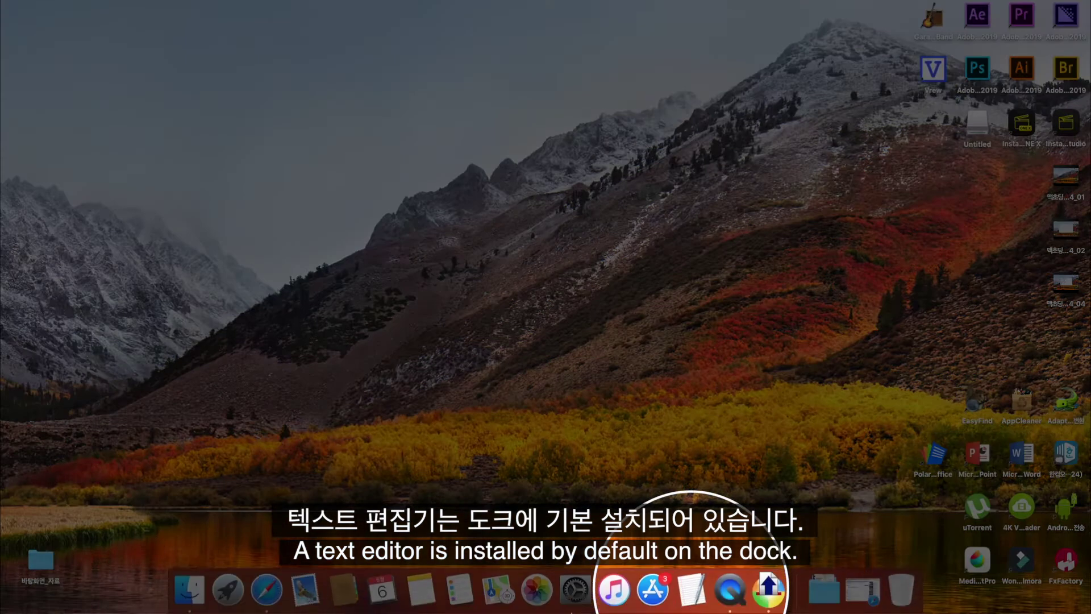
click(696, 590)
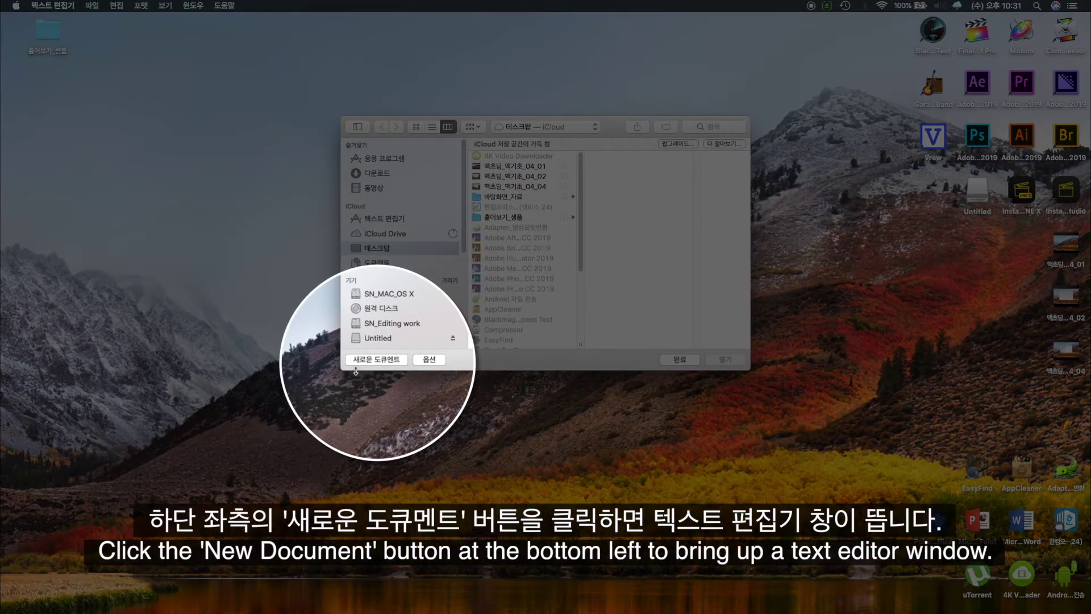
click(377, 360)
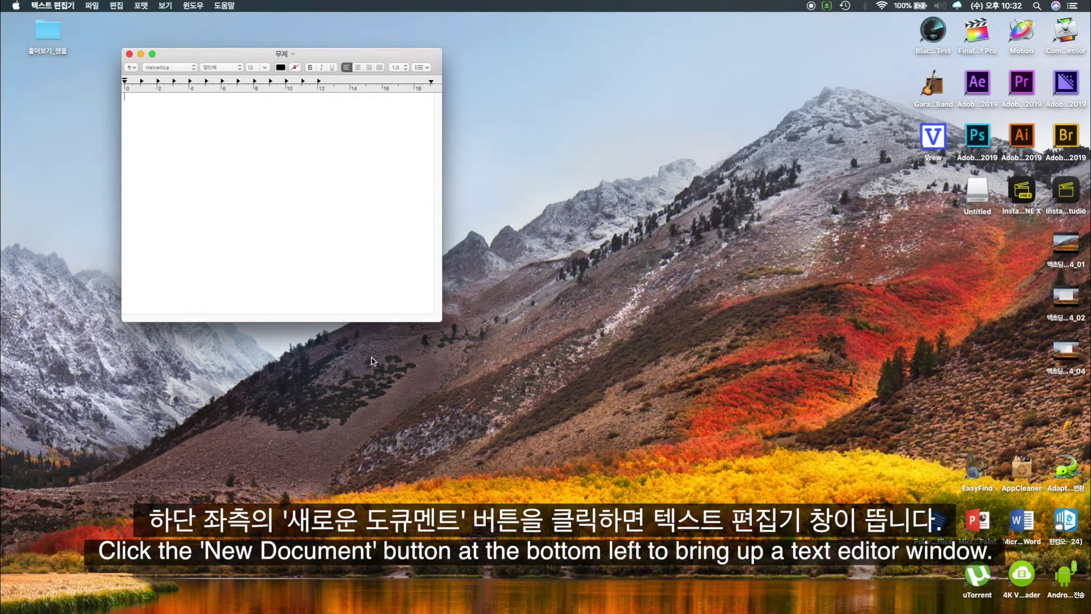
Step: Enlarge the document window and write "텍스트 편집기 사용법" and "다양한 기능이 있습니다." on two lines
drag(443, 320, 562, 383)
text(텍스트 펴)
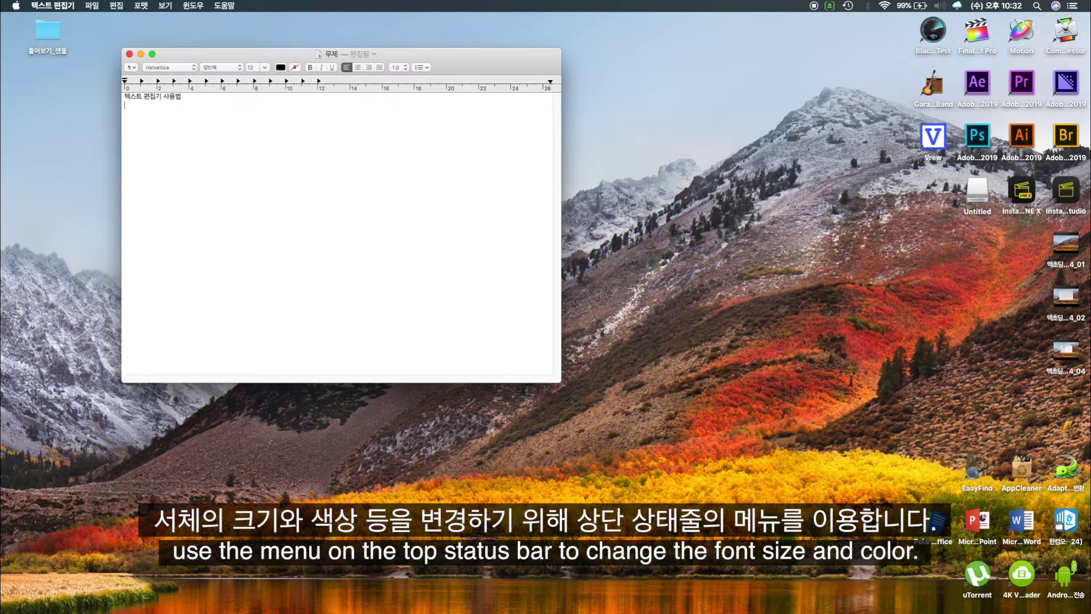
text(이 있스)
Step: Format both lines of text in the 210 동화책OTF font, Light style, size 72
drag(196, 107, 124, 95)
click(169, 67)
click(170, 203)
click(239, 67)
click(216, 78)
click(265, 67)
click(259, 182)
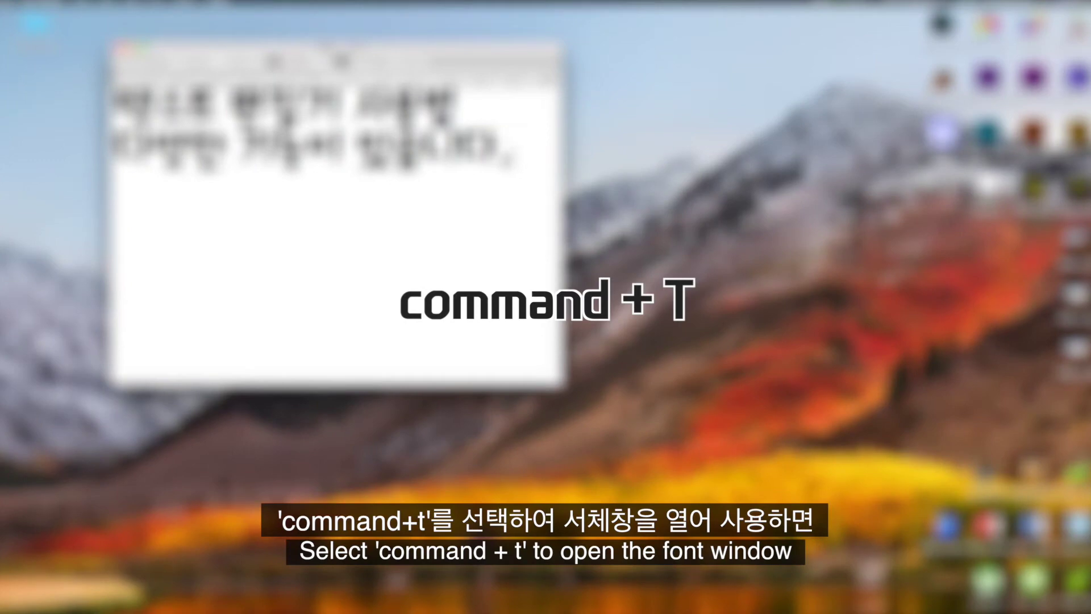
Step: Using the Fonts window, change all the text to 210 시골밥상OTF, Bold, size 100, and move the window clear of the document
key(super+t)
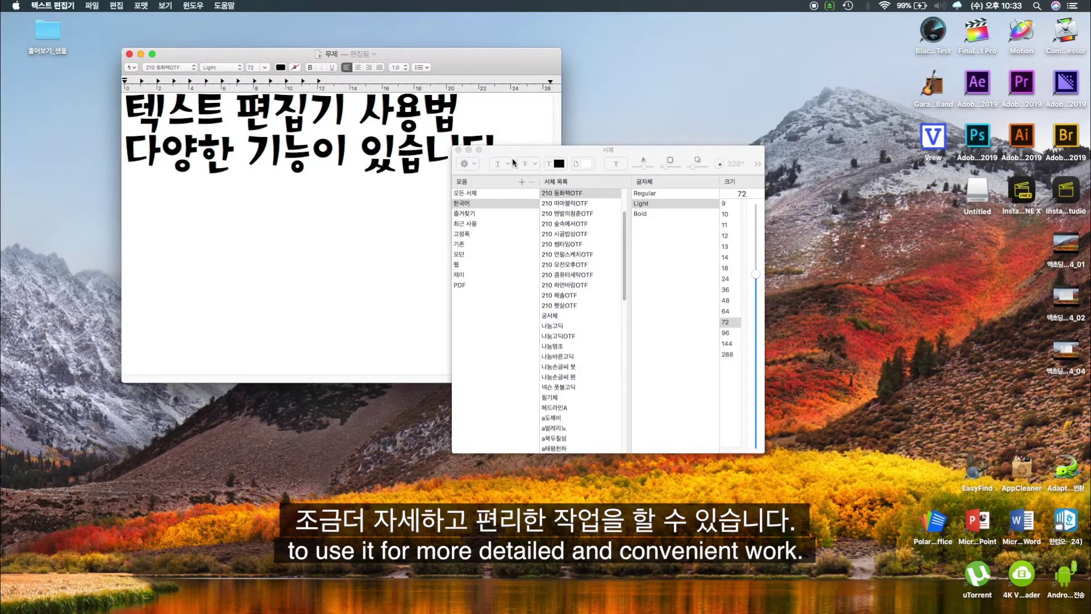
key(super+a)
click(564, 234)
click(641, 213)
drag(758, 276, 756, 208)
drag(633, 153, 754, 153)
Step: Try single and double strikethrough on the selected text and set the strikethrough back to none
click(649, 163)
click(657, 188)
click(648, 163)
click(658, 198)
click(648, 164)
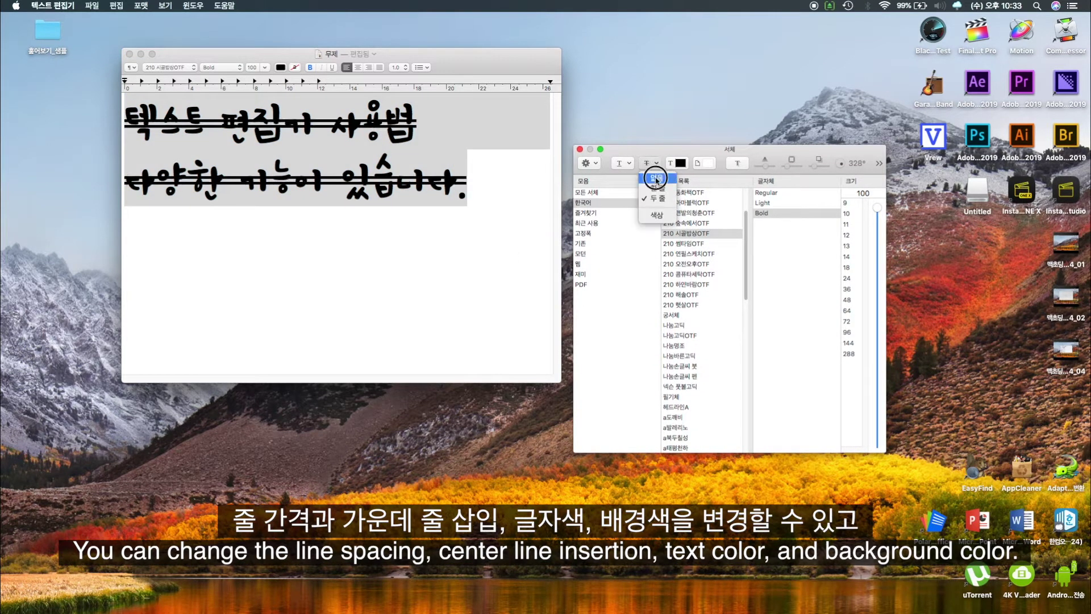
click(656, 179)
Step: Set the colour of the selected text to blue-violet
click(204, 539)
click(220, 537)
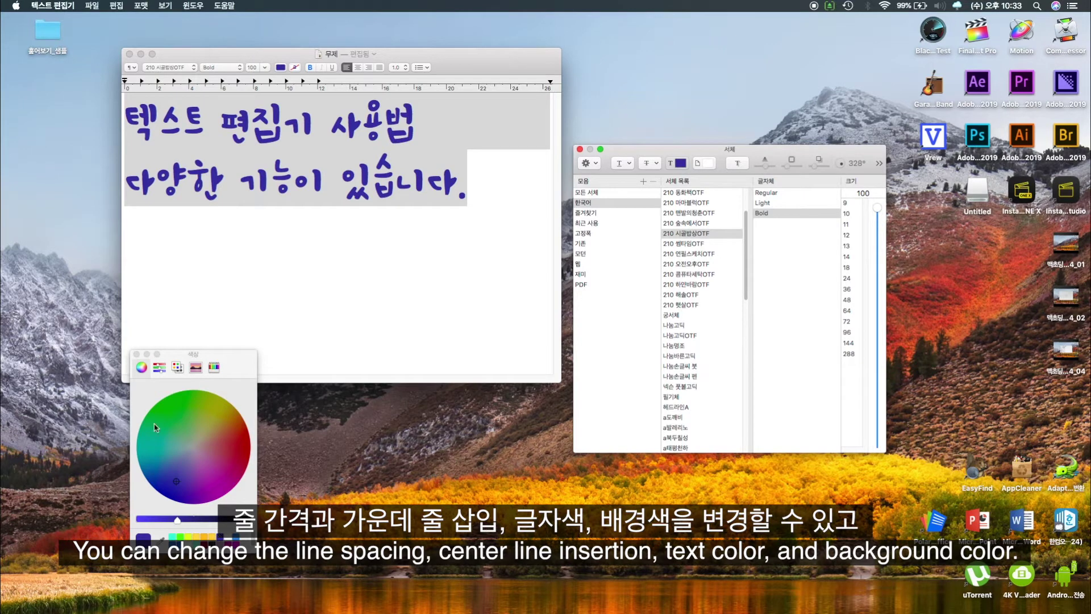
click(677, 163)
Step: Add a text shadow, adjust its opacity, blur, offset and 321° angle, and close the Fonts window
click(740, 163)
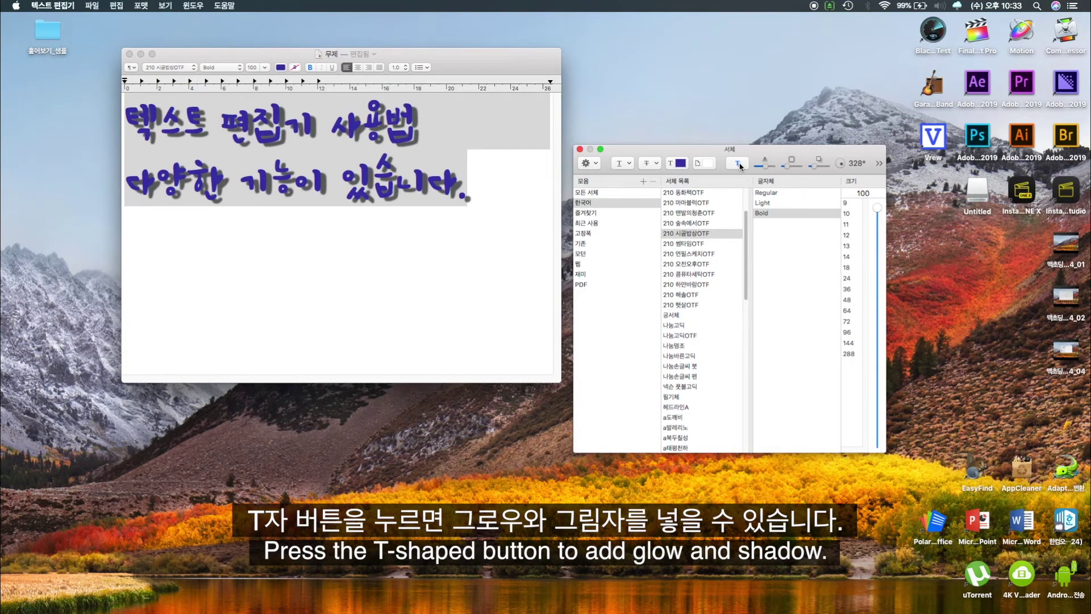
drag(763, 166, 760, 166)
drag(786, 166, 845, 166)
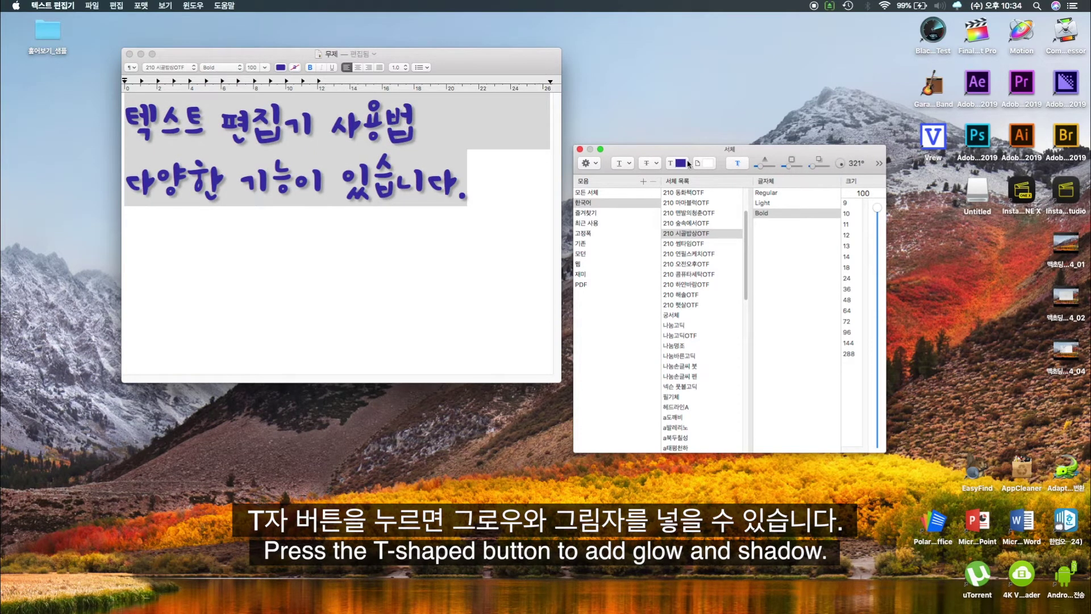
click(581, 152)
click(468, 180)
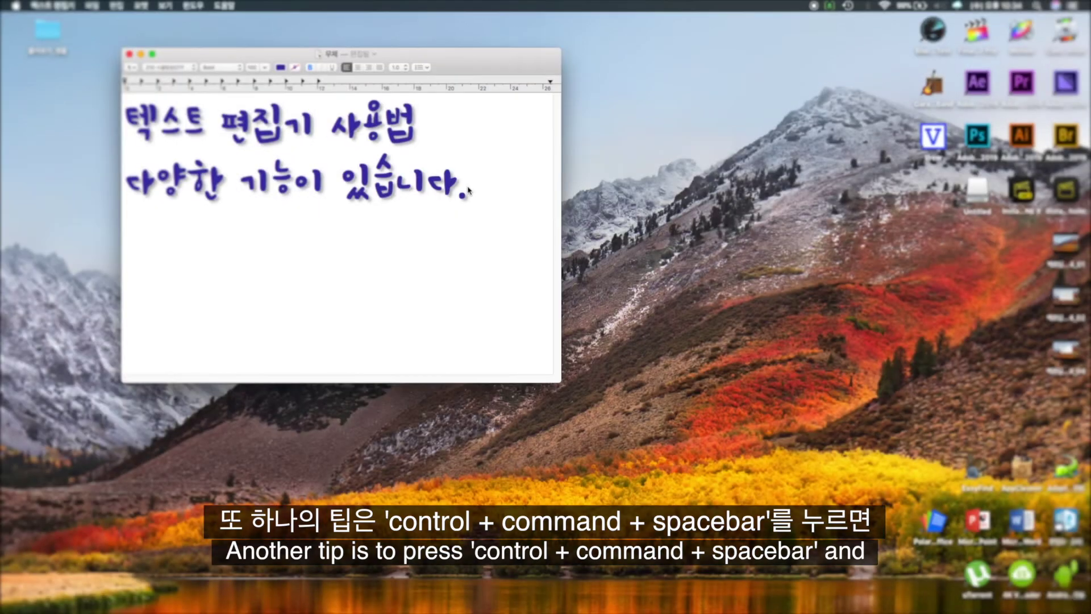
Step: Insert a fire emoji and a face-licking-lips emoji after the second line, widening the document window to make room
key(ctrl+super+space)
click(411, 240)
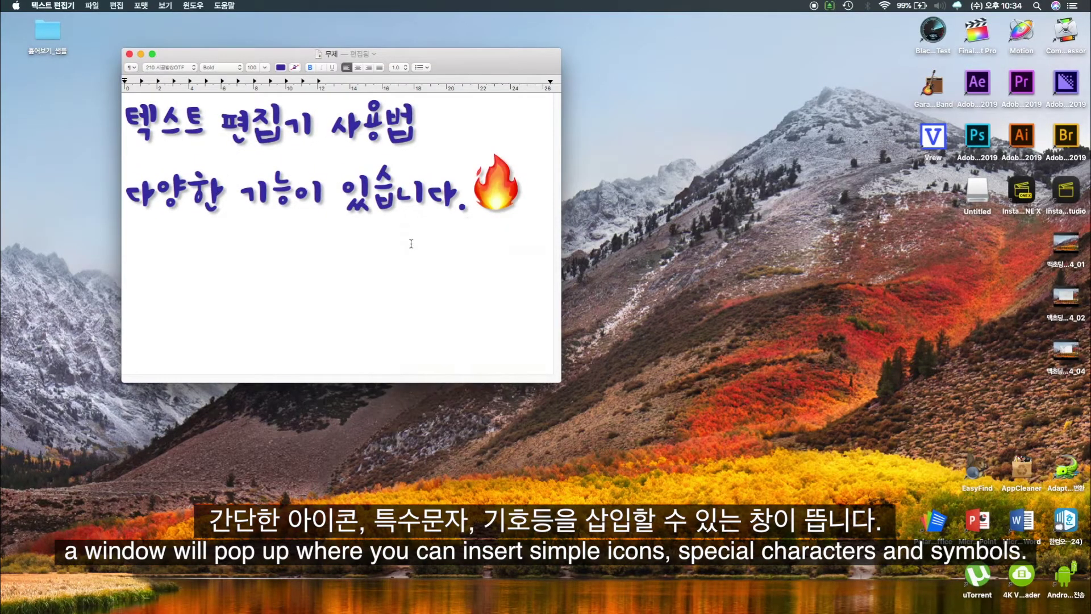
drag(562, 249, 681, 249)
key(ctrl+super+space)
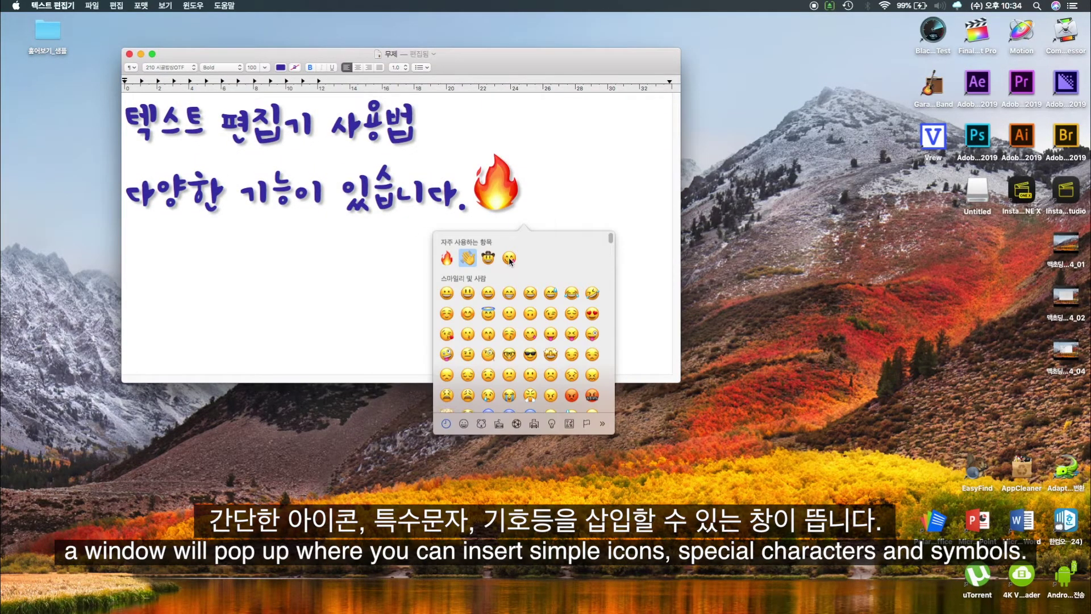
click(510, 259)
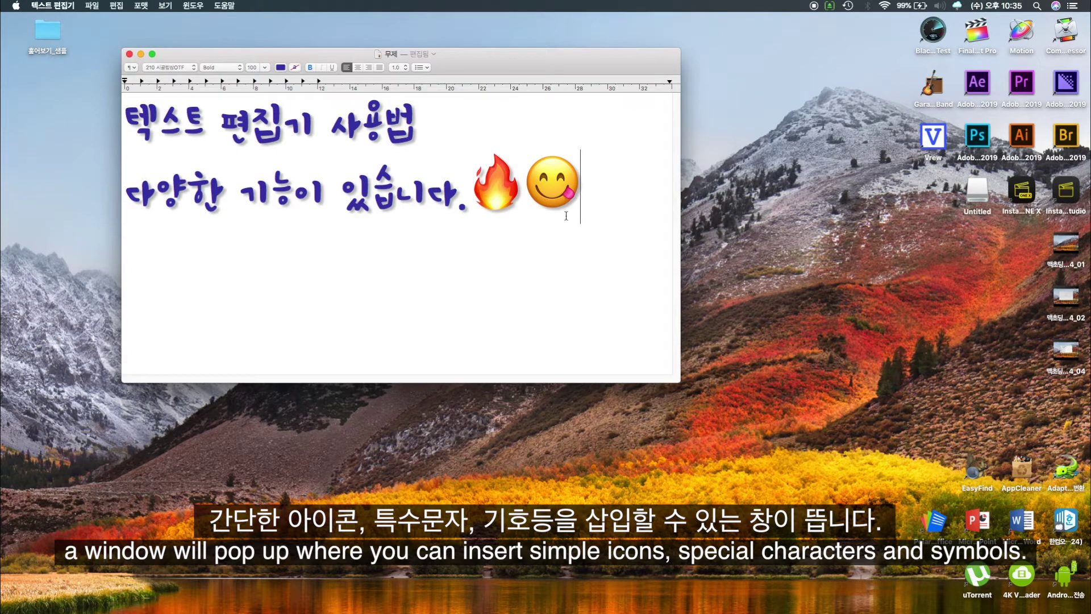
Step: Browse the symbol, activity and object emoji categories and insert the wrapped gift emoji after the smiley
key(ctrl+super+space)
click(574, 424)
click(555, 425)
click(591, 426)
drag(668, 290, 669, 304)
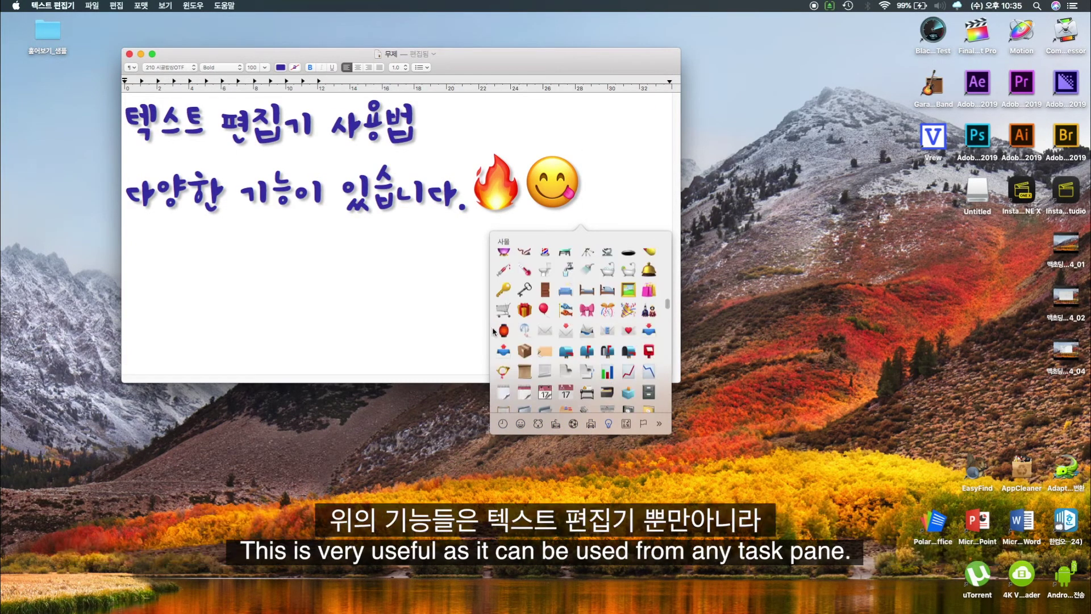
click(524, 310)
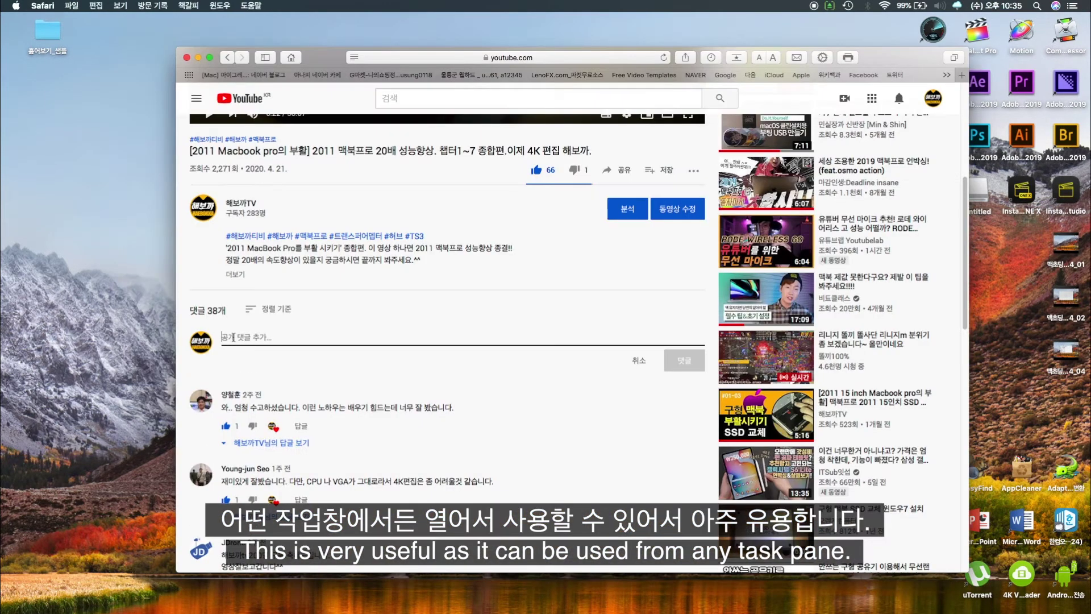
Step: Write the YouTube comment "영상을 시청해주셔서 감사합니다." in Safari, add heart-eyes and star-struck emojis, and browse further emojis
text(영상을 시청해주셔서 감사합니다.)
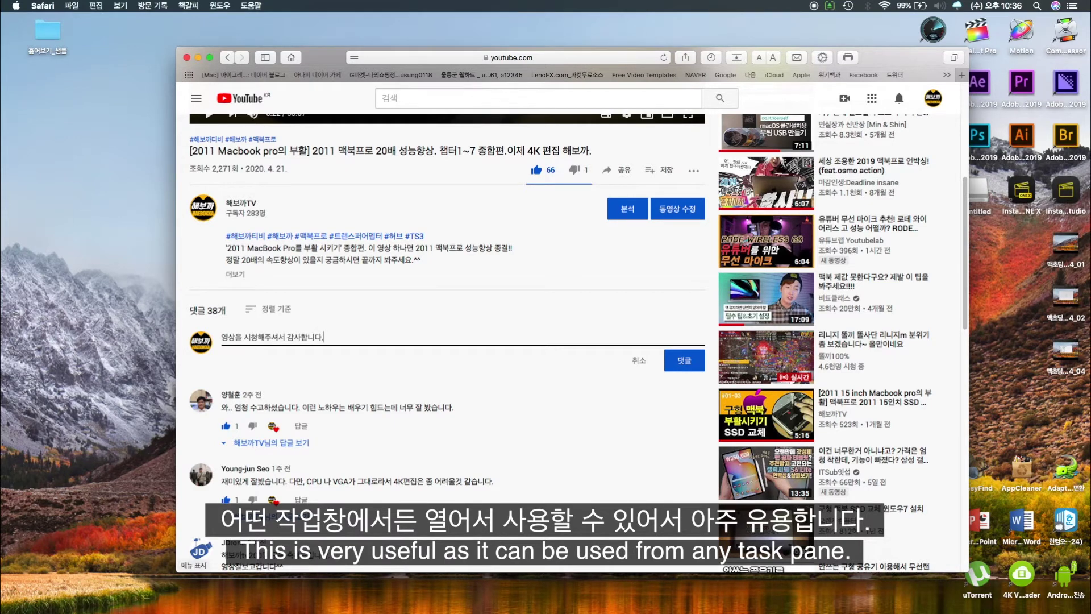
key(ctrl+super+space)
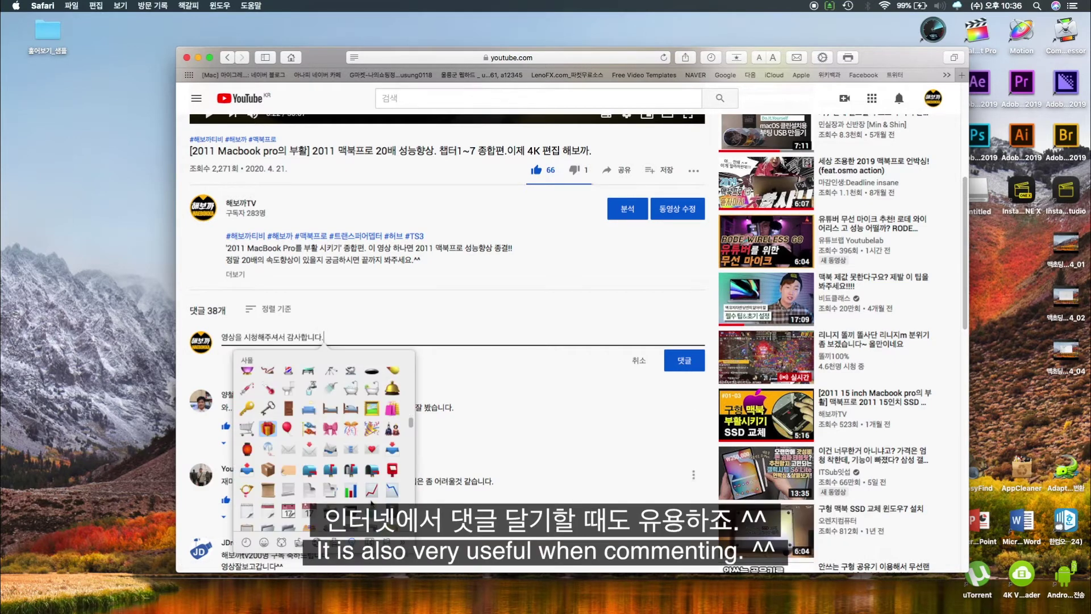
click(400, 400)
key(ctrl+super+space)
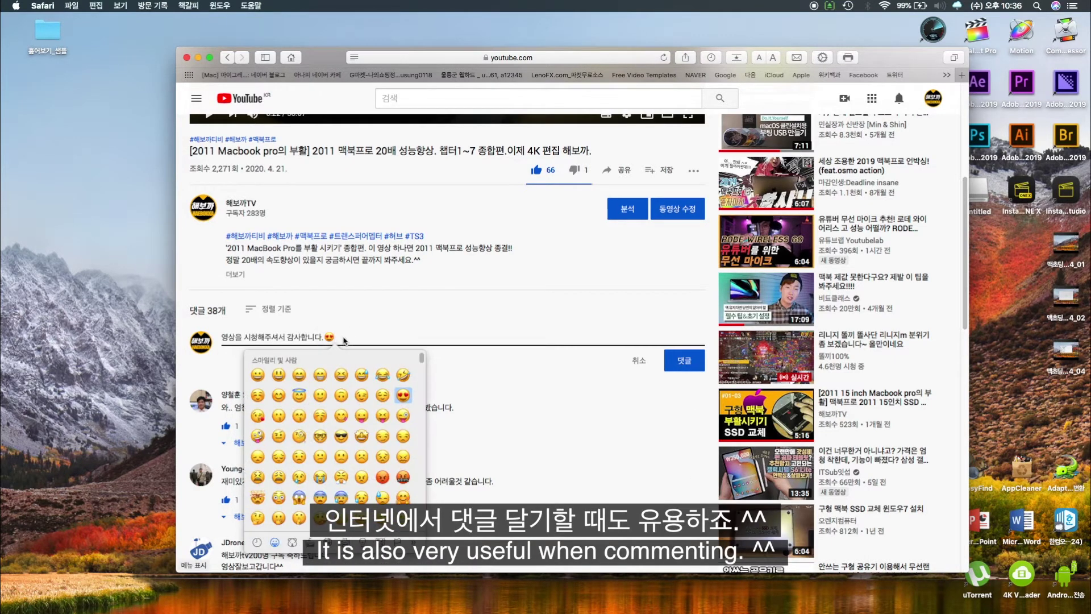
click(362, 438)
key(ctrl+super+space)
scroll(326, 484, down, 5)
scroll(326, 484, up, 3)
scroll(326, 484, down, 2)
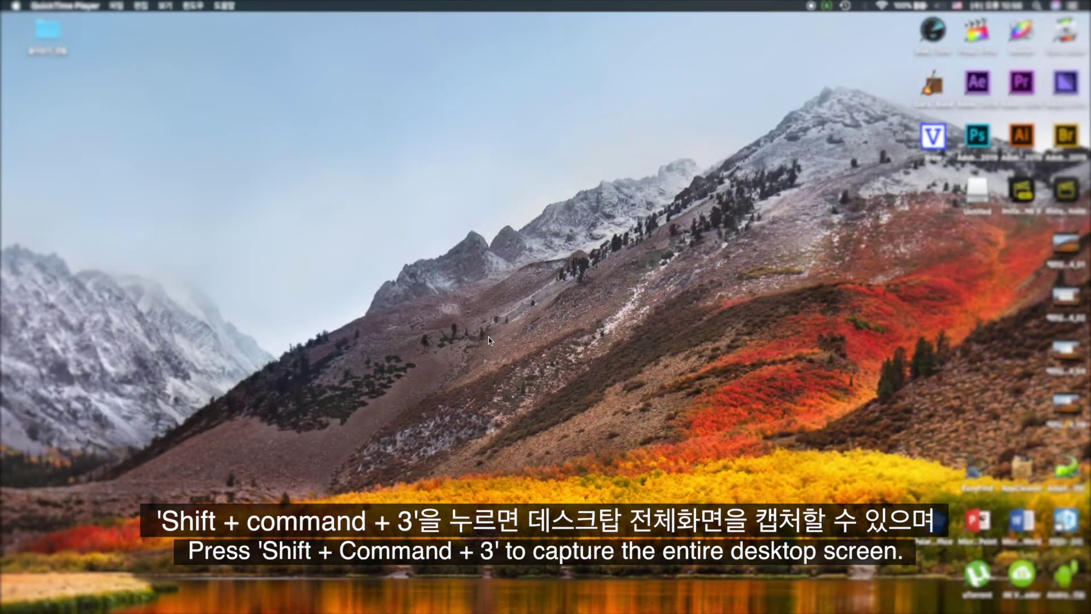
Step: Capture the entire desktop as a screenshot and open the saved image
key(shift+super+3)
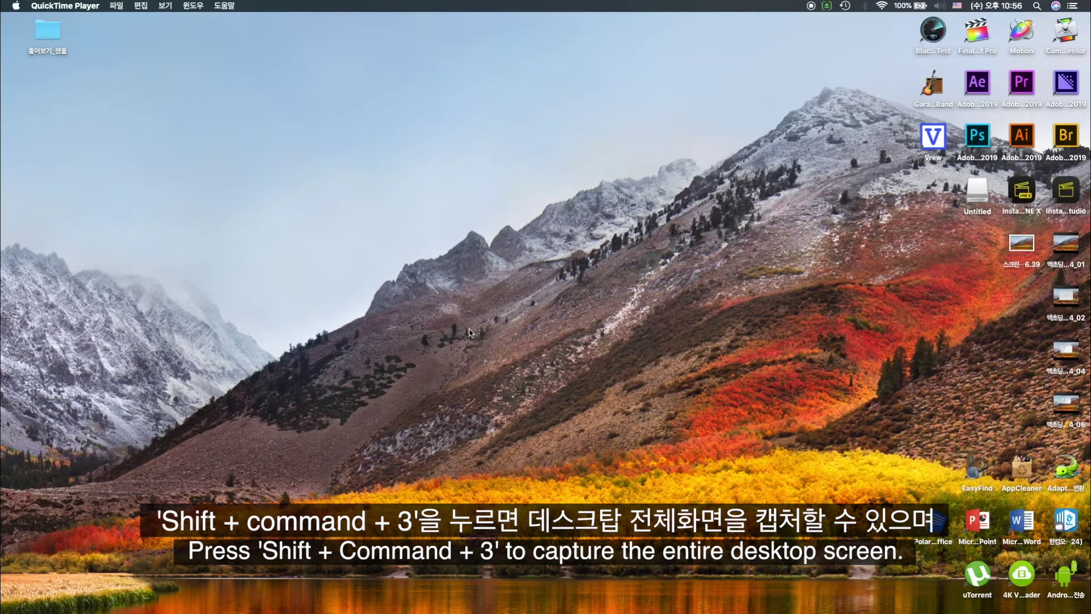
double_click(1022, 244)
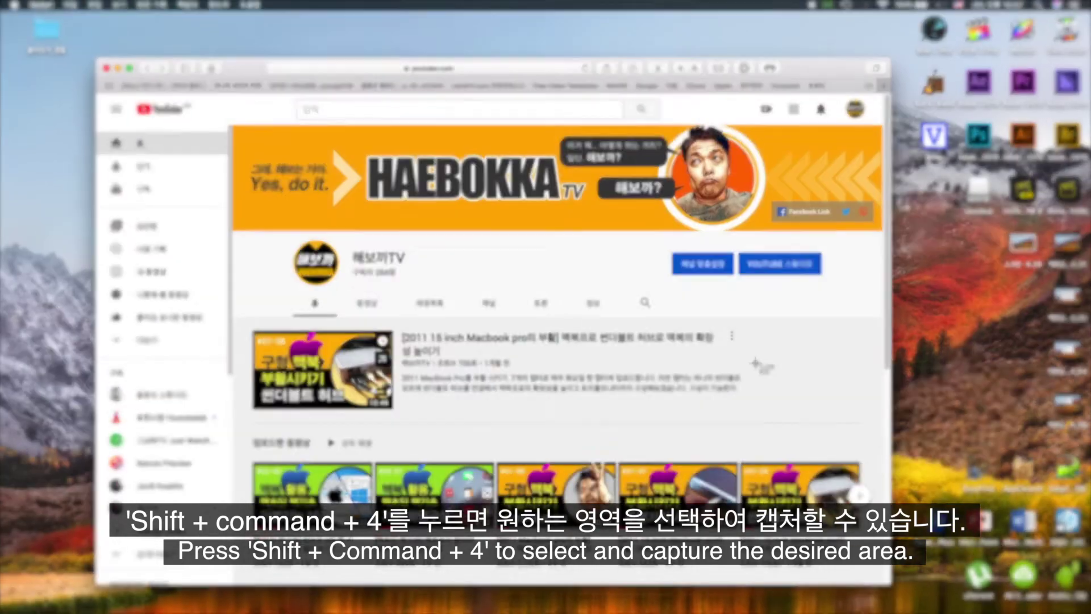
Step: Capture only the channel content area of the YouTube page, beside its sidebar, and open the saved screenshot
key(super+shift+4)
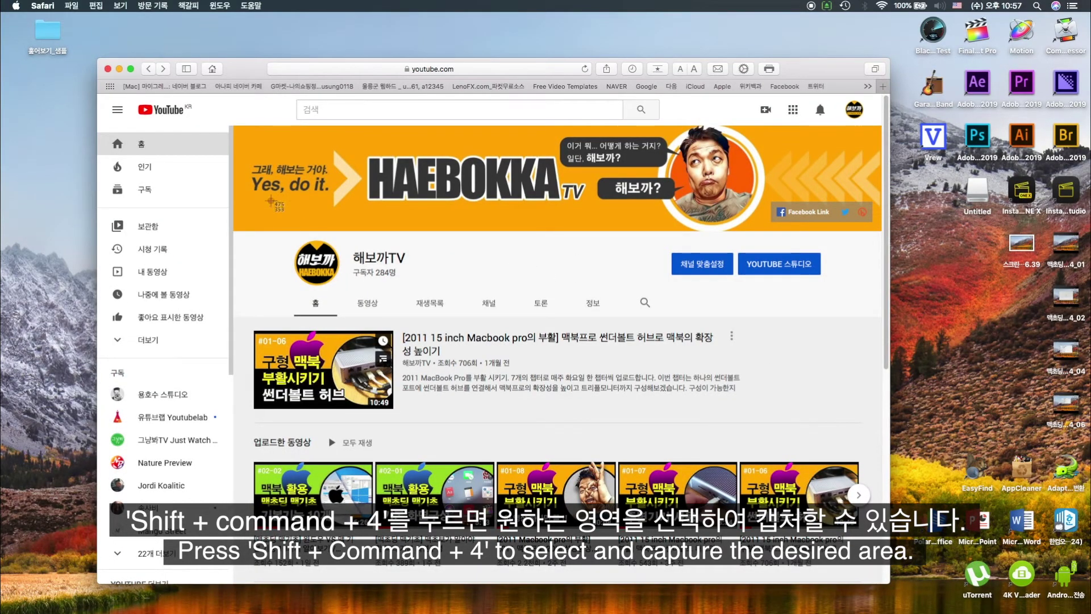
drag(234, 126, 882, 573)
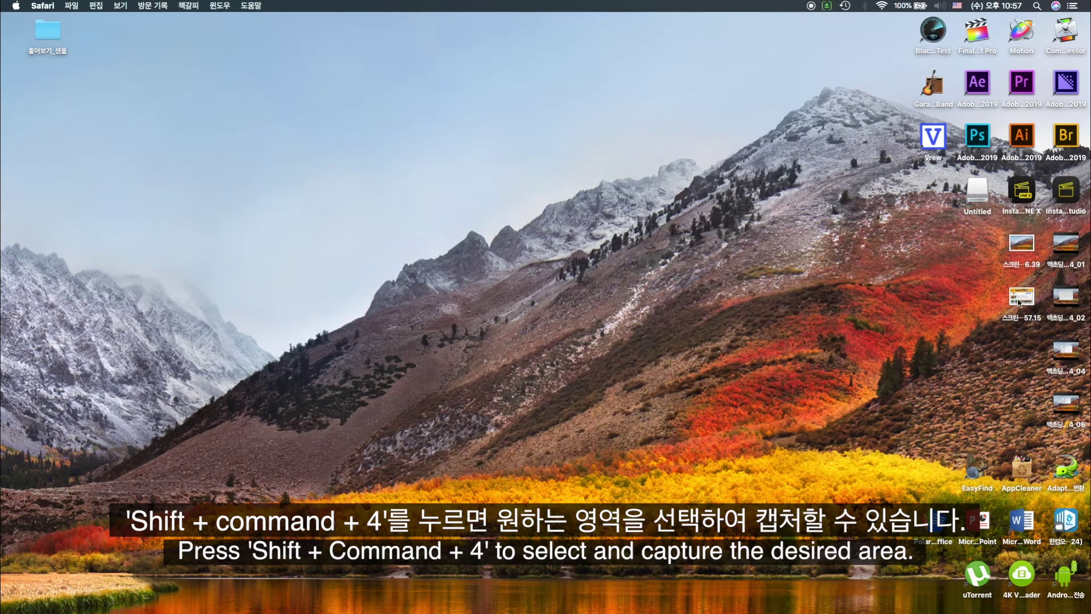
double_click(1021, 295)
drag(244, 28, 376, 56)
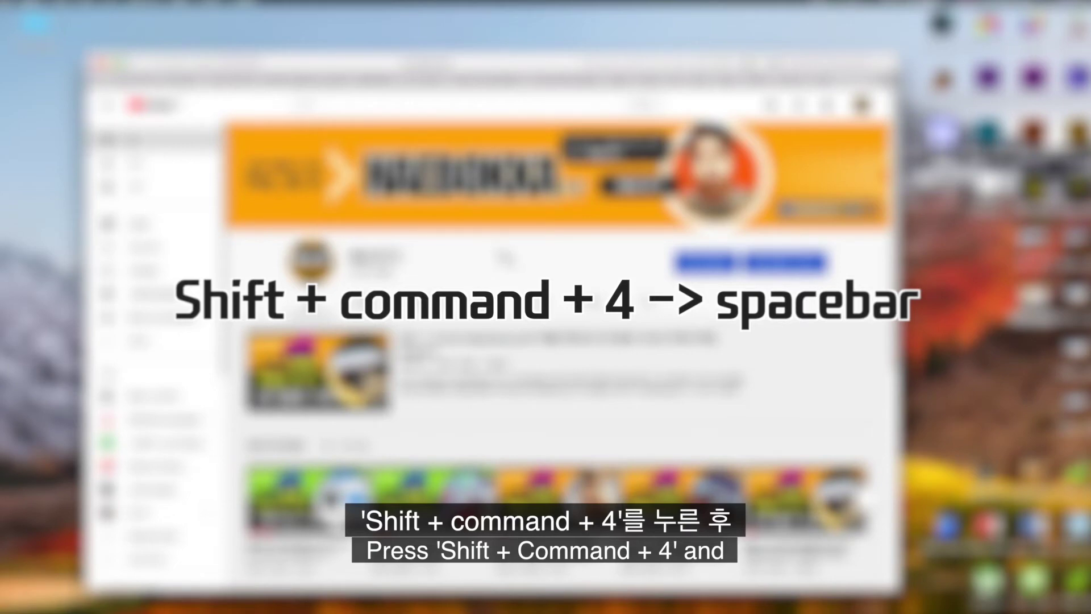
Step: Capture the whole Safari window as an image using the window screenshot mode
key(shift+super+4)
key(space)
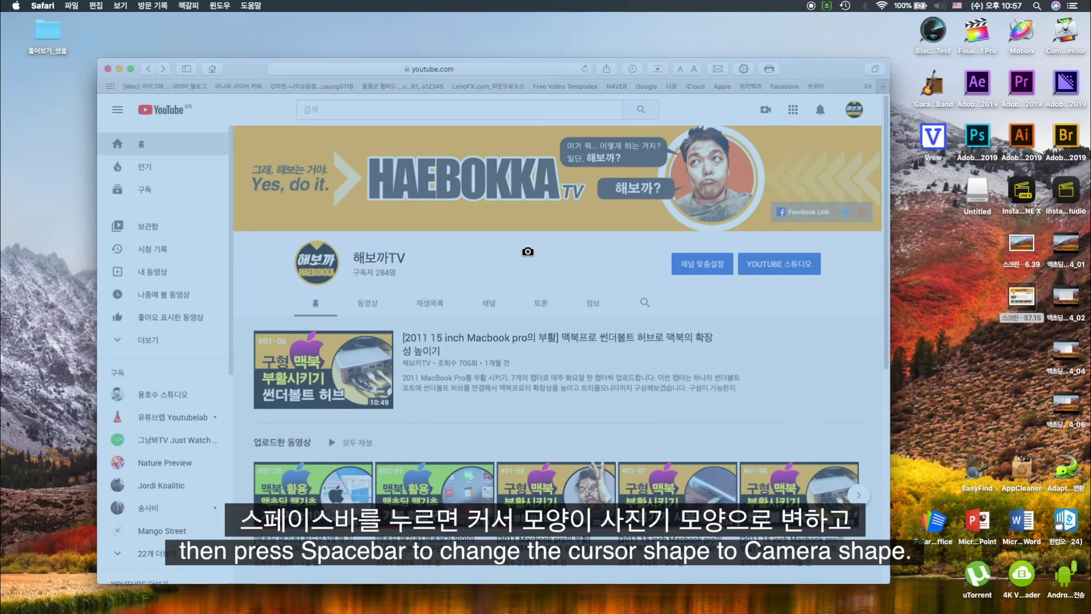
key(space)
key(space)
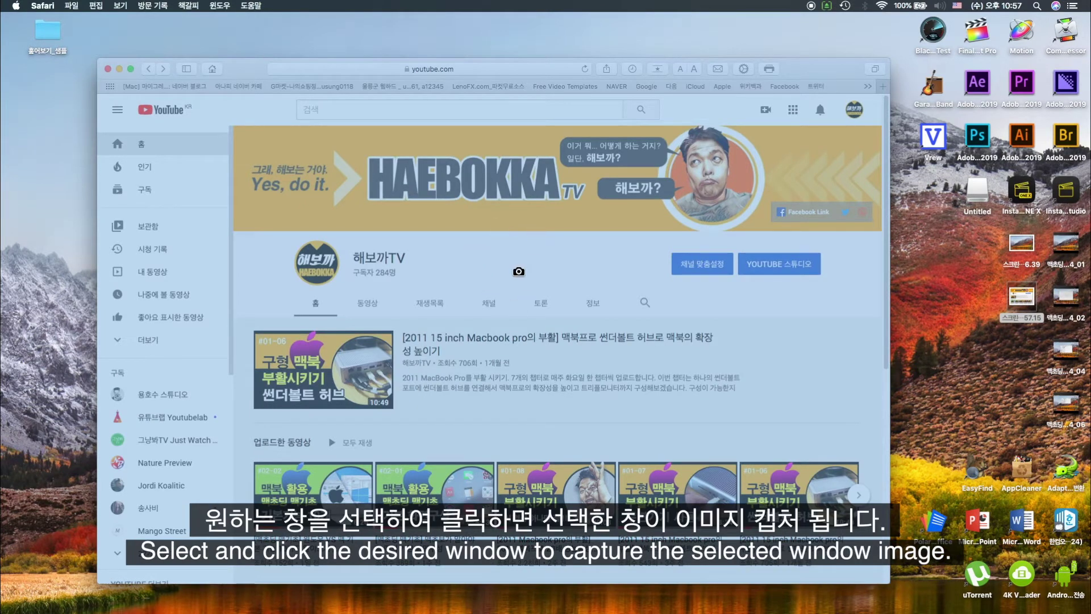
click(516, 276)
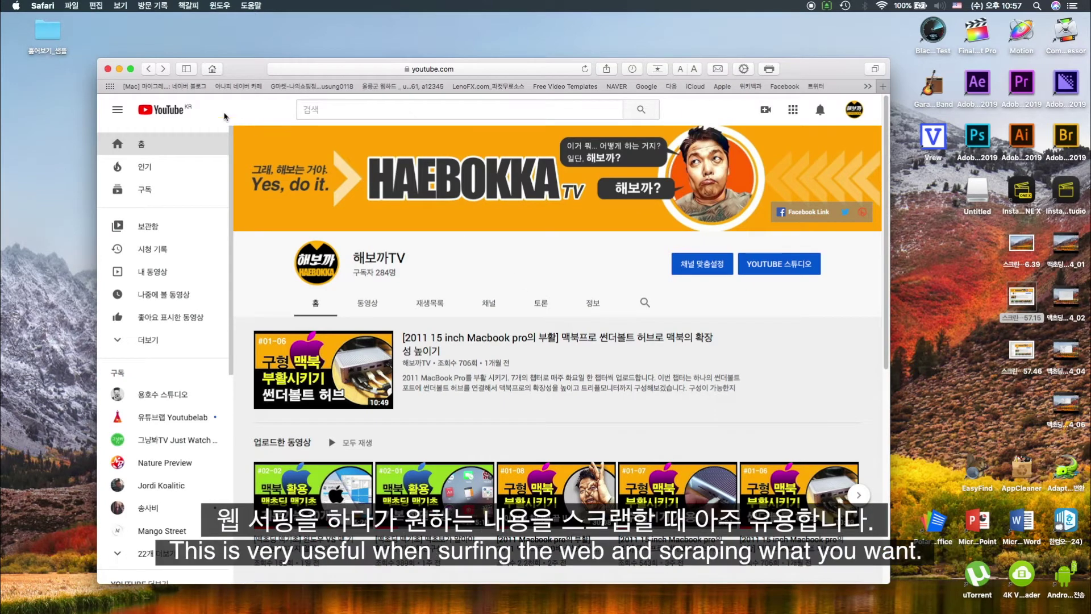
Step: Minimize the Safari window, open the newest window screenshot from the desktop in Preview, and reposition its window
click(119, 69)
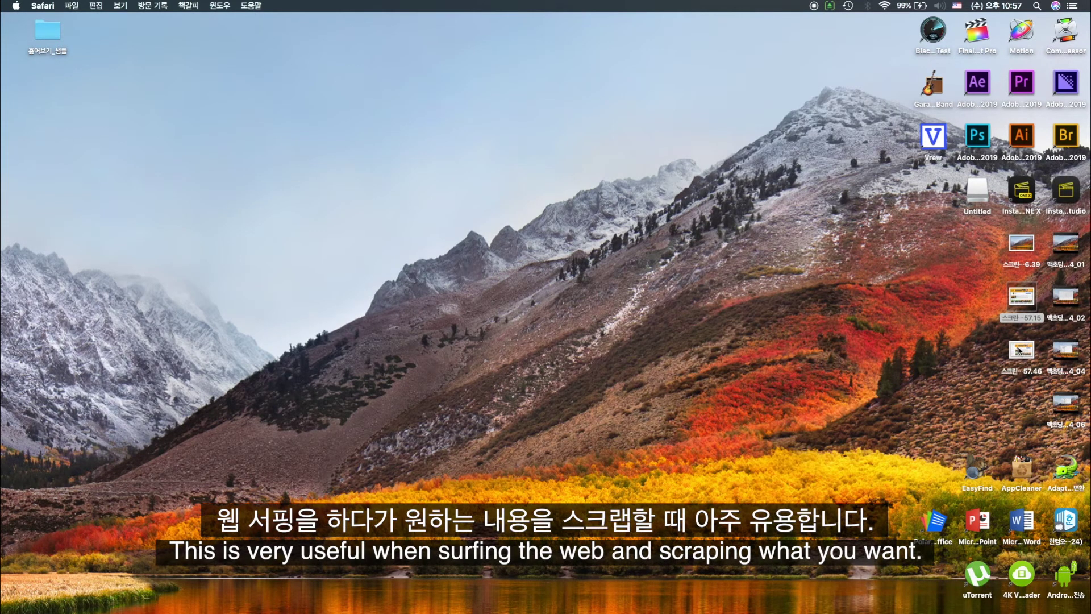
click(1022, 351)
double_click(1027, 356)
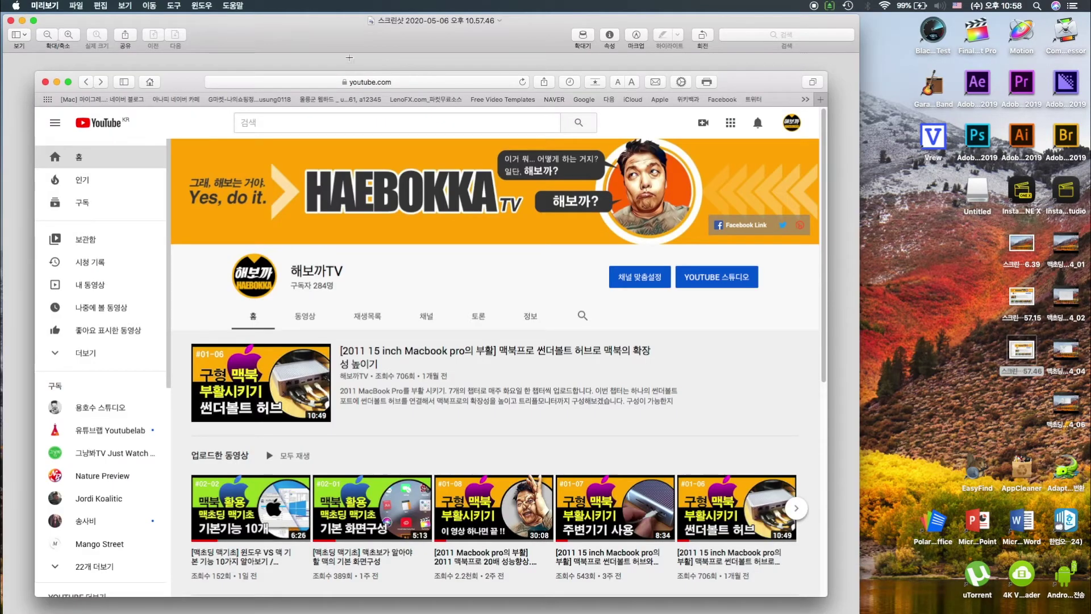
drag(327, 36, 421, 47)
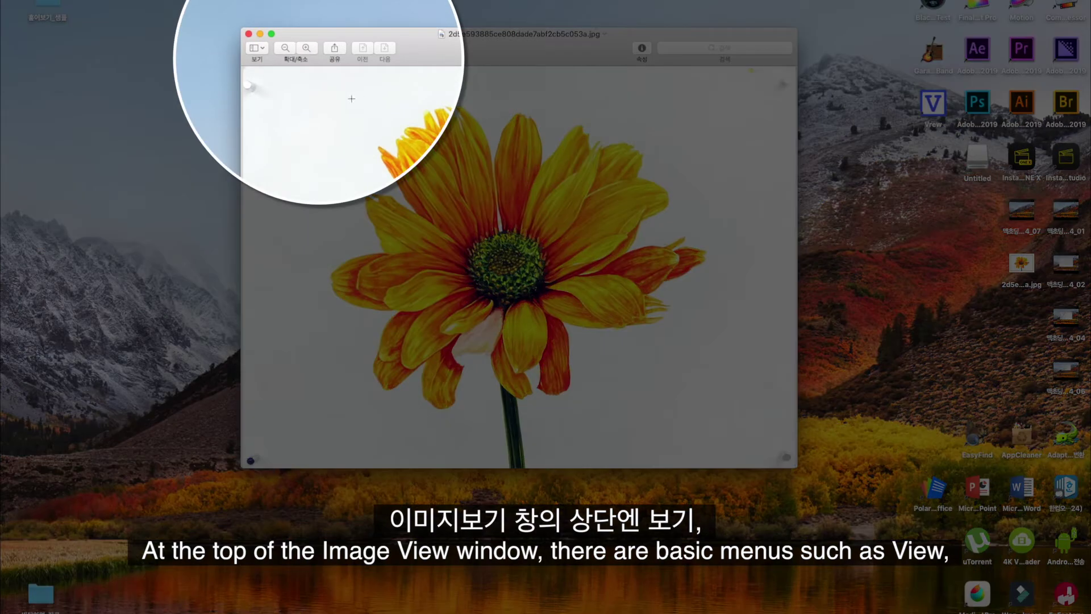
Step: Look through the flower image's view options, try zooming out and in, and check the available sharing options
click(259, 53)
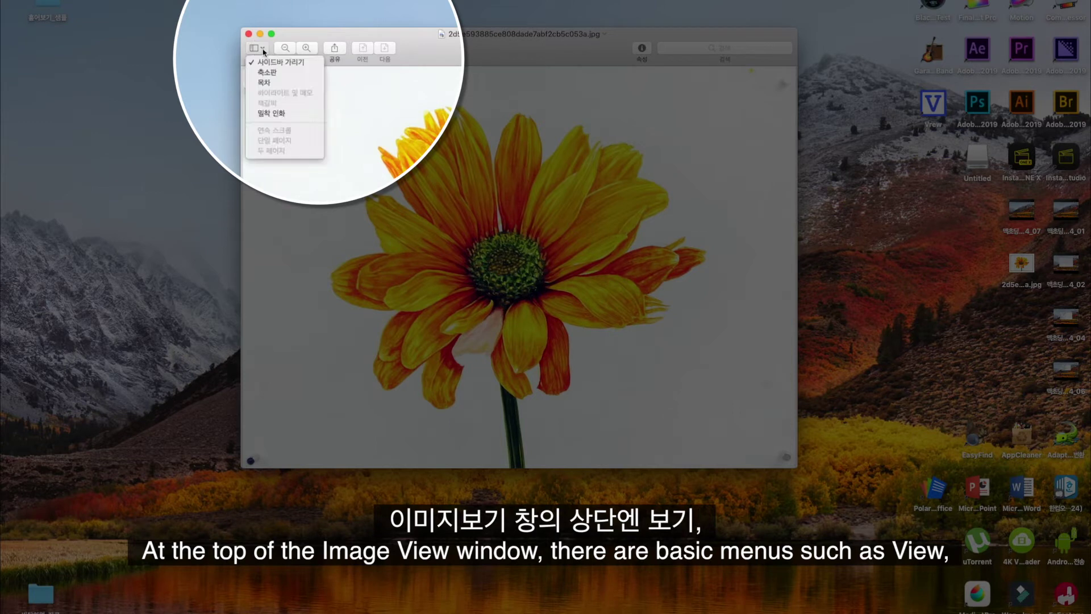
click(294, 38)
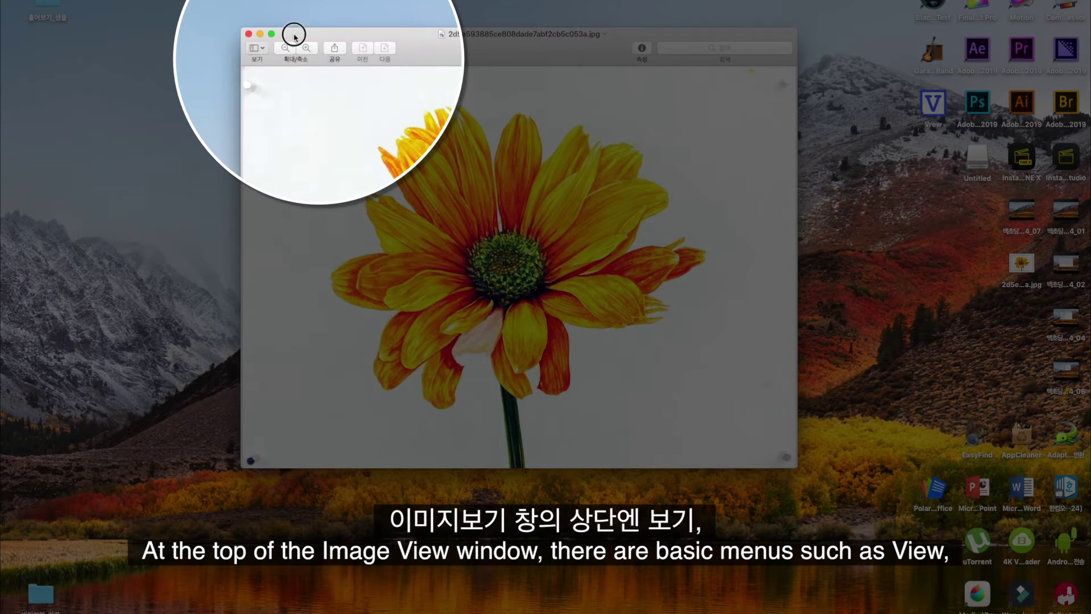
click(286, 47)
click(286, 48)
click(286, 49)
click(306, 48)
click(305, 49)
click(306, 48)
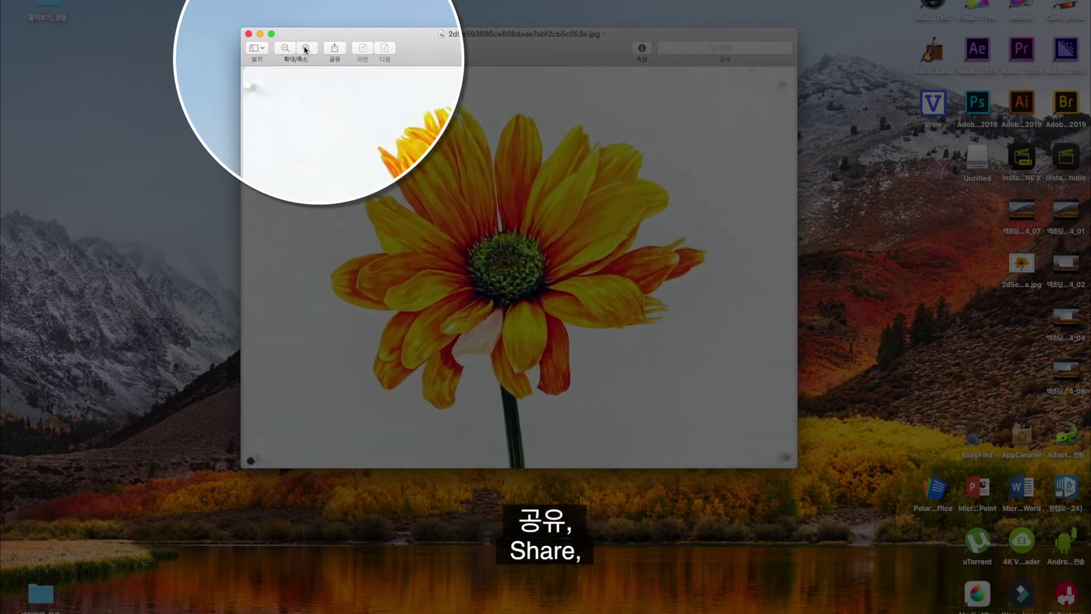
click(334, 49)
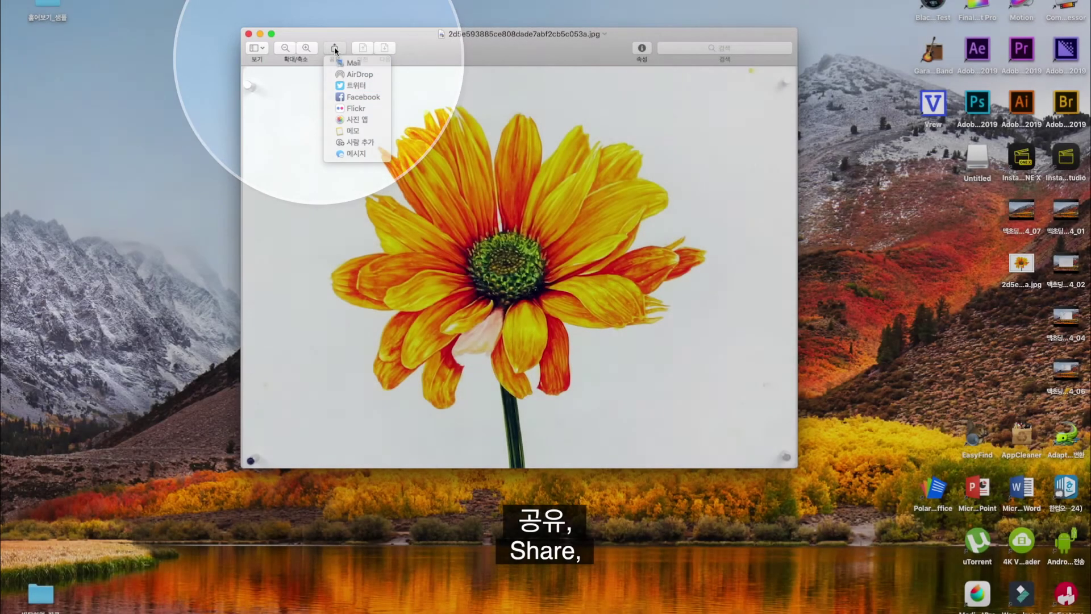
click(351, 51)
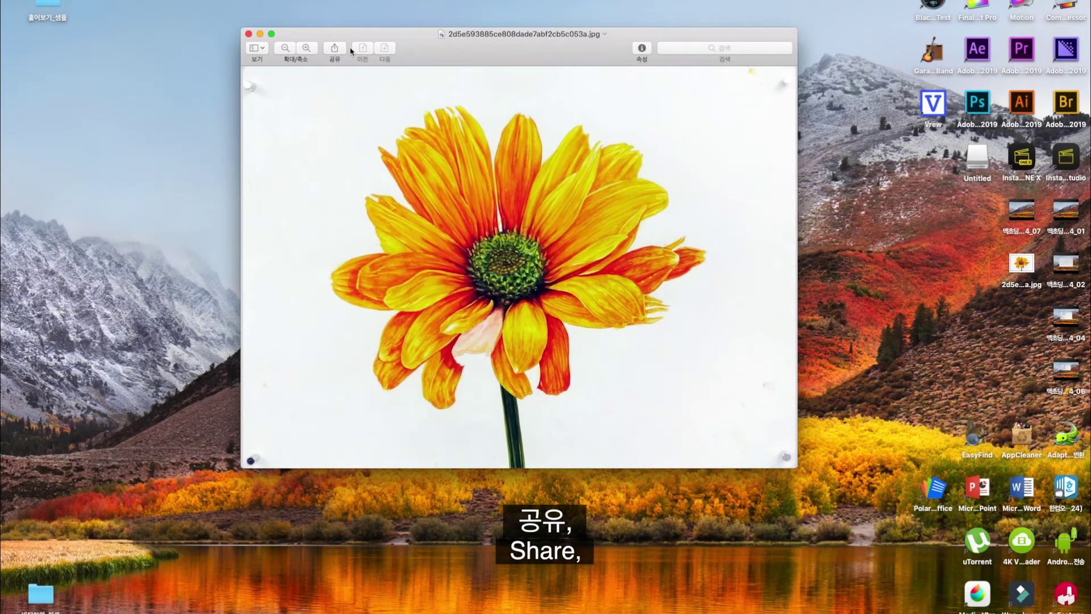
Step: Inspect the flower image's general information, additional details and keywords, and close the inspector
click(649, 49)
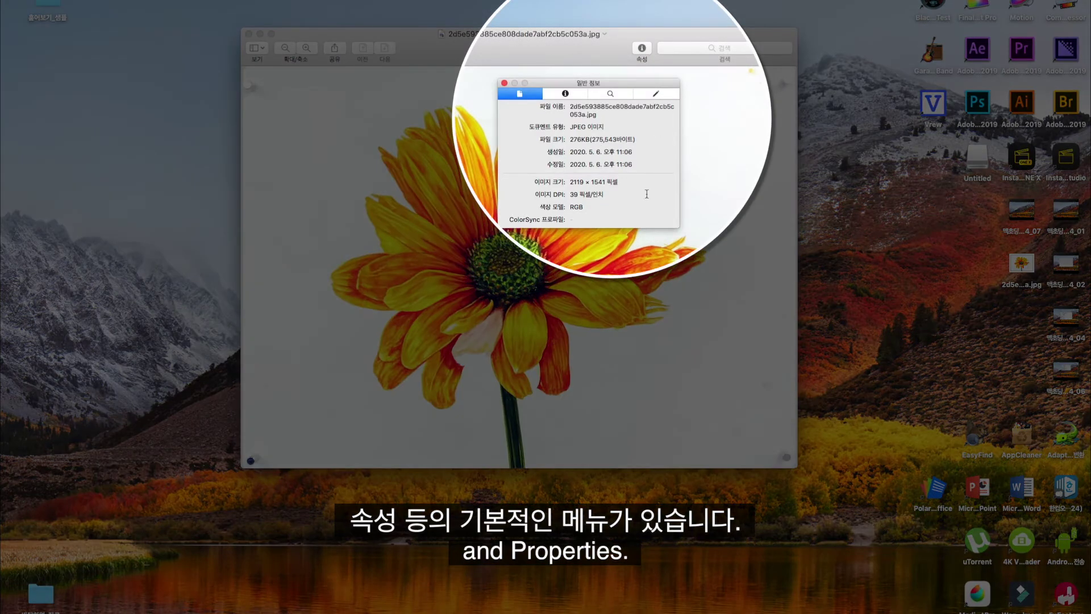
click(567, 95)
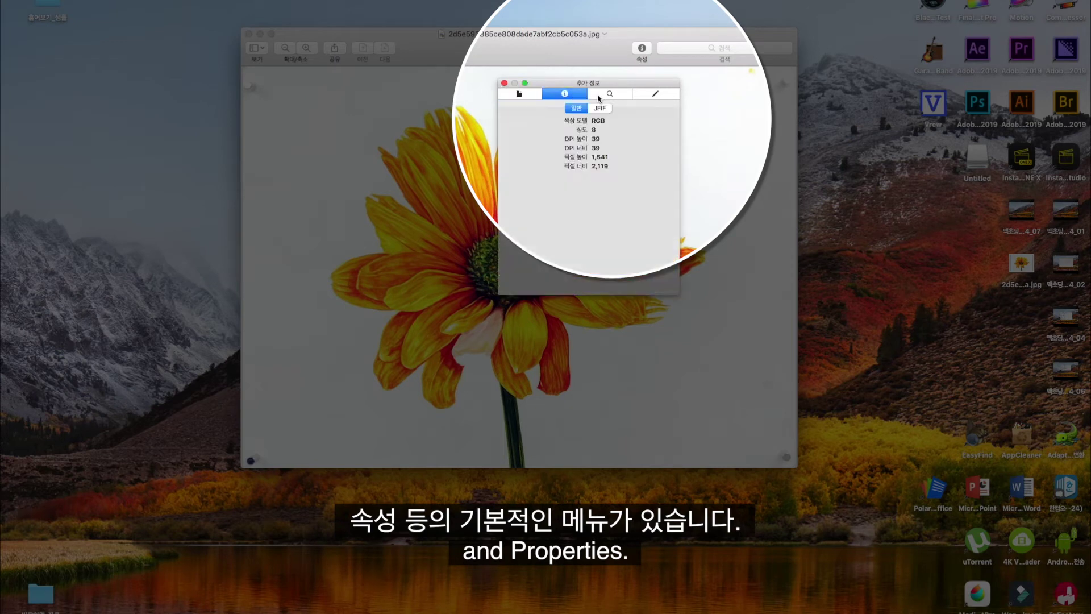
click(611, 95)
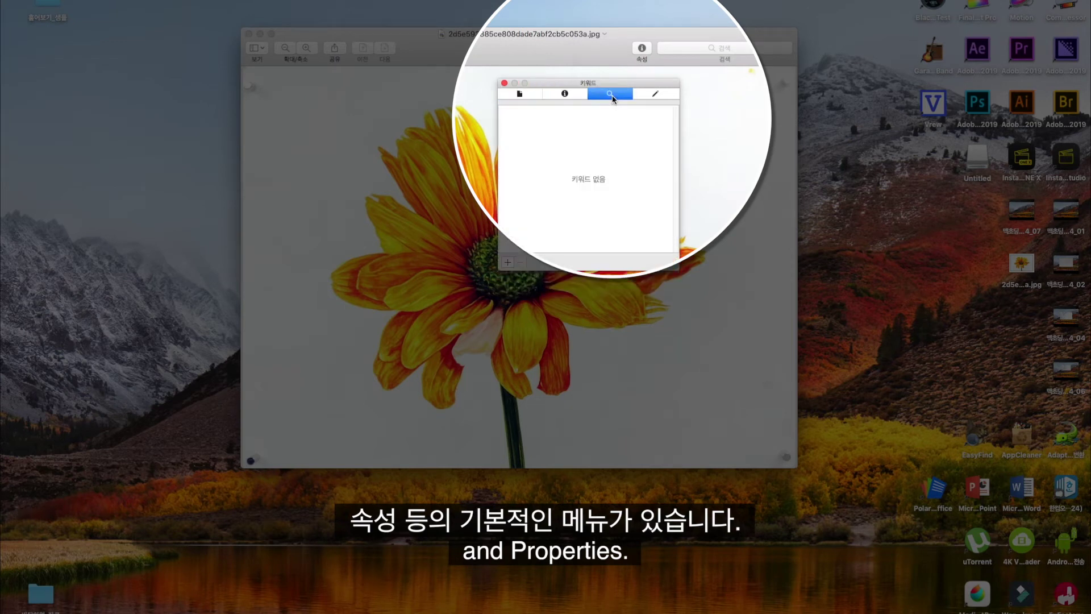
click(521, 94)
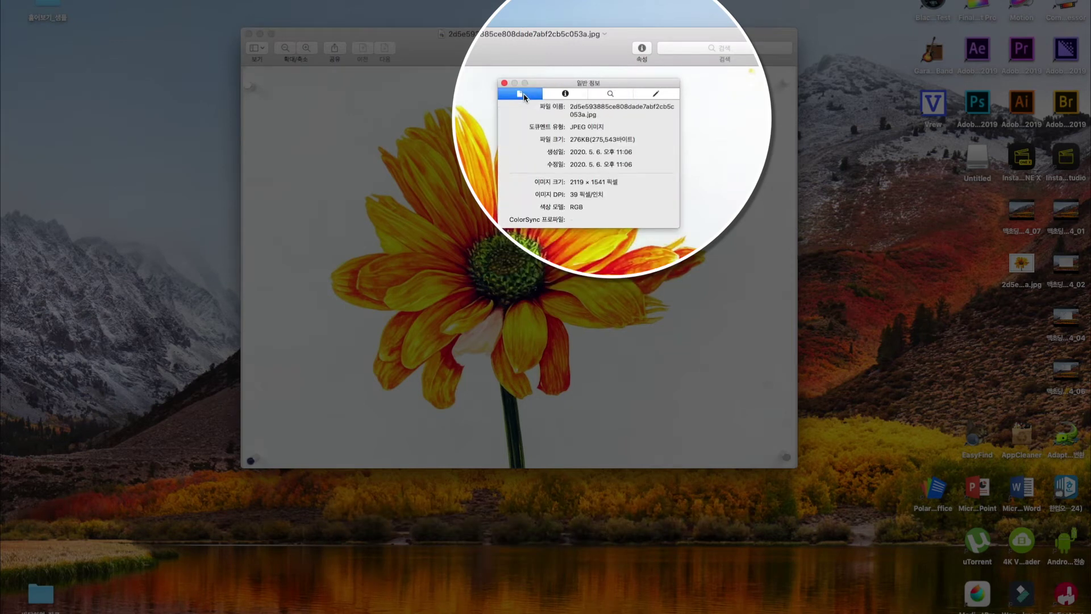
click(643, 50)
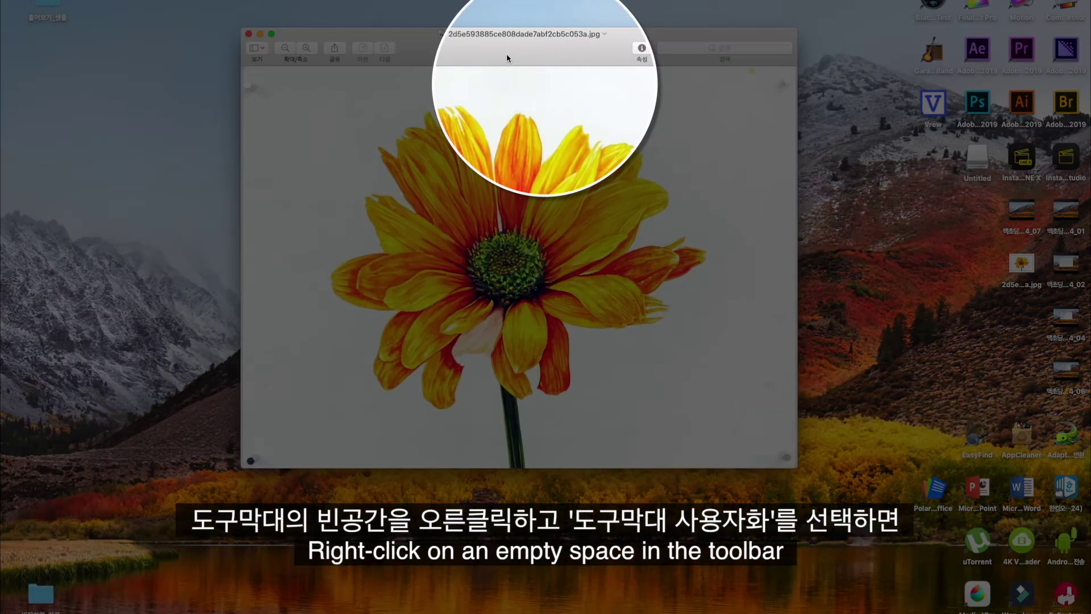
Step: Customize the image viewer's toolbar by adding the Magnifier (확대기), Highlight (하이라이트) and Markup (마크업) tools
right_click(506, 57)
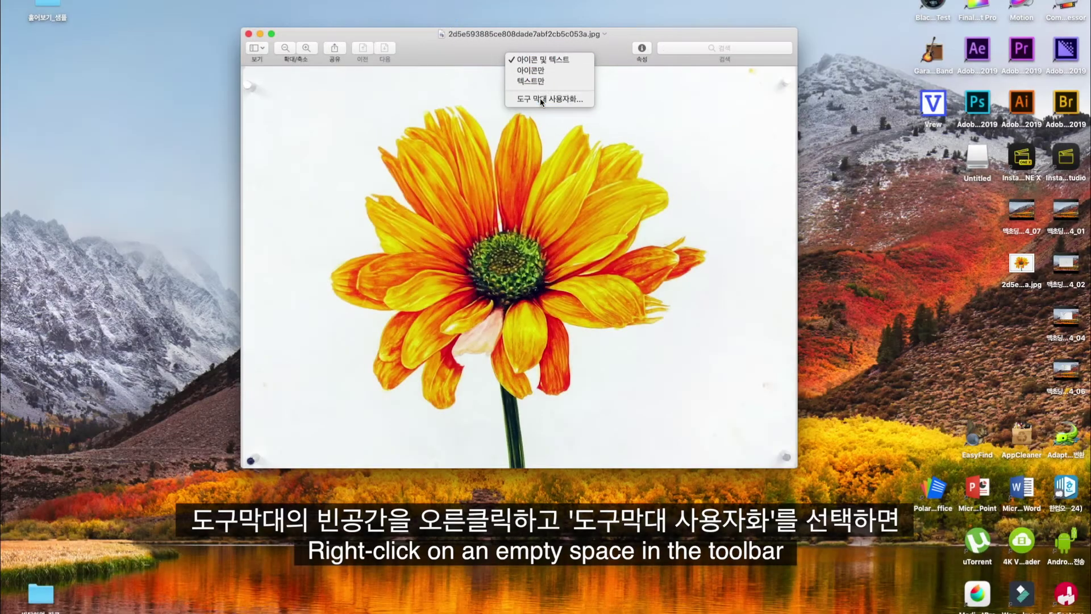
click(547, 99)
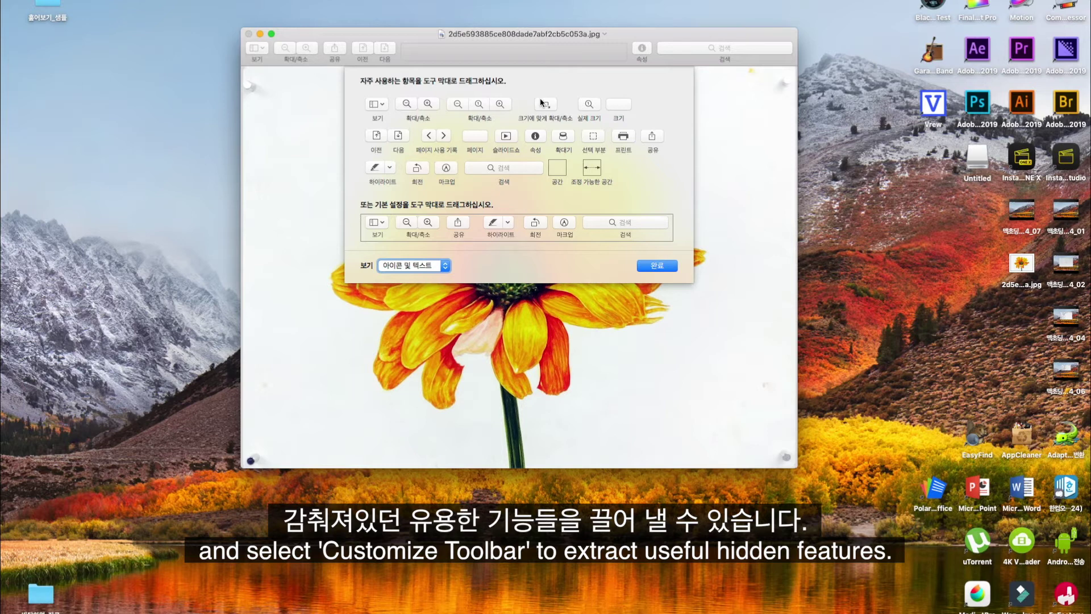
drag(566, 139, 429, 56)
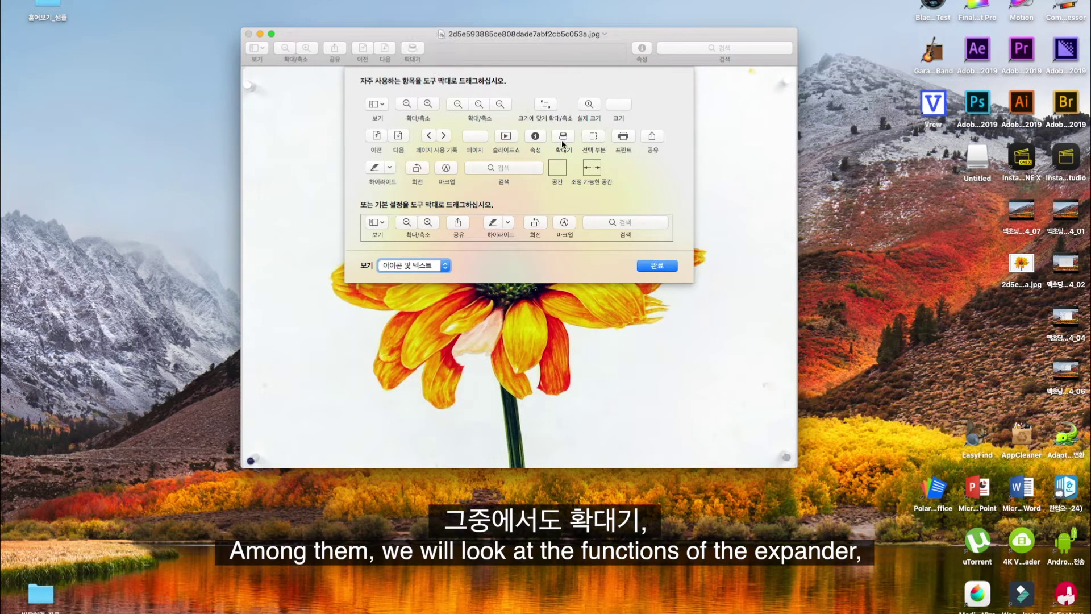
drag(375, 167, 443, 51)
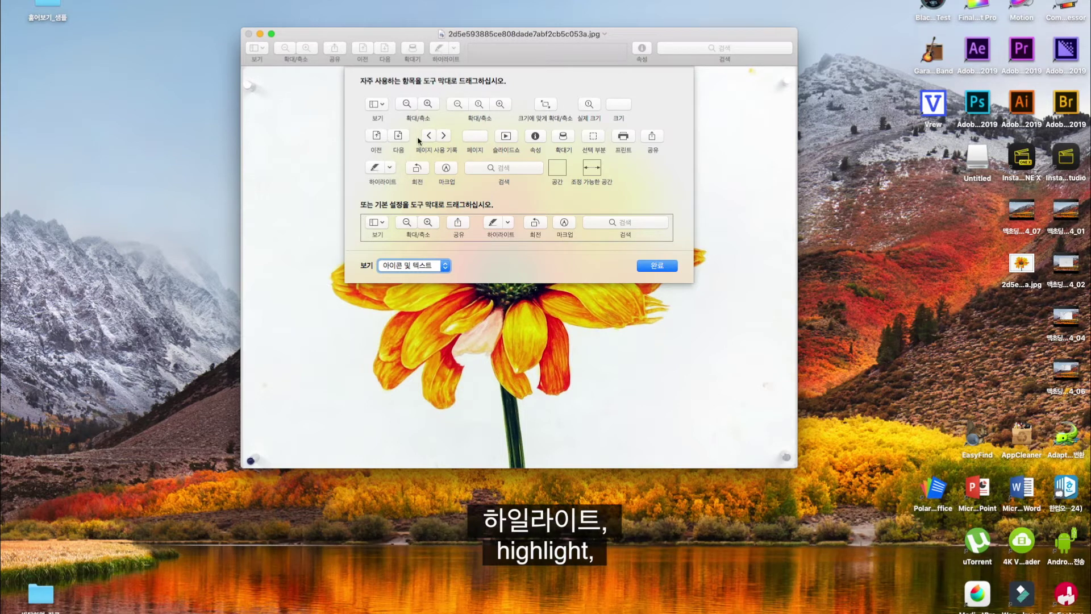
drag(441, 172, 478, 55)
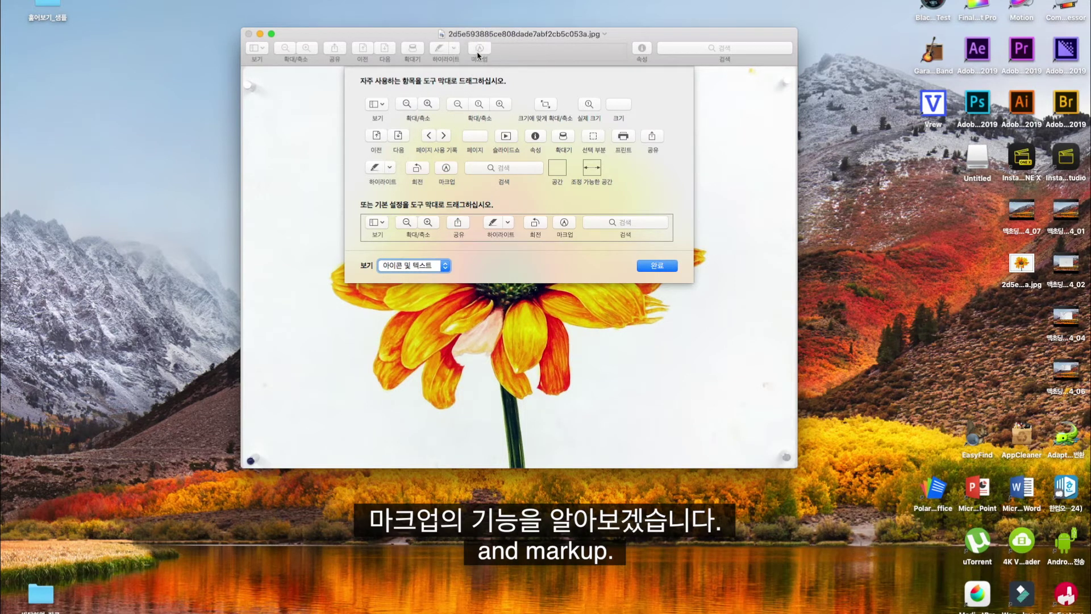
Step: Finish customizing the toolbar, try the Magnifier (확대기) on the flower image, and show the Markup (마크업) tools
click(658, 266)
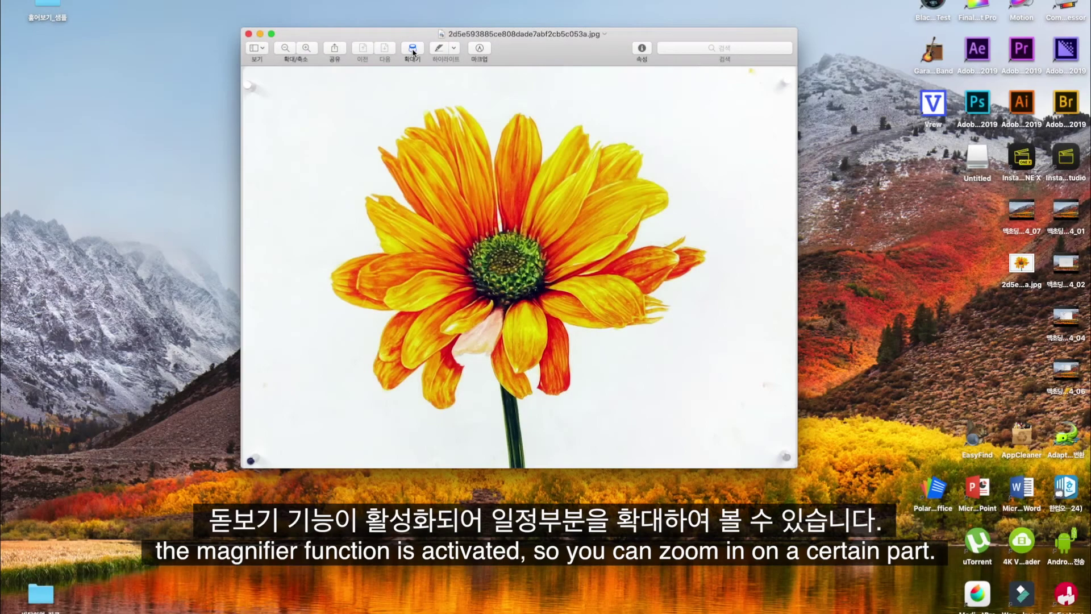
click(413, 52)
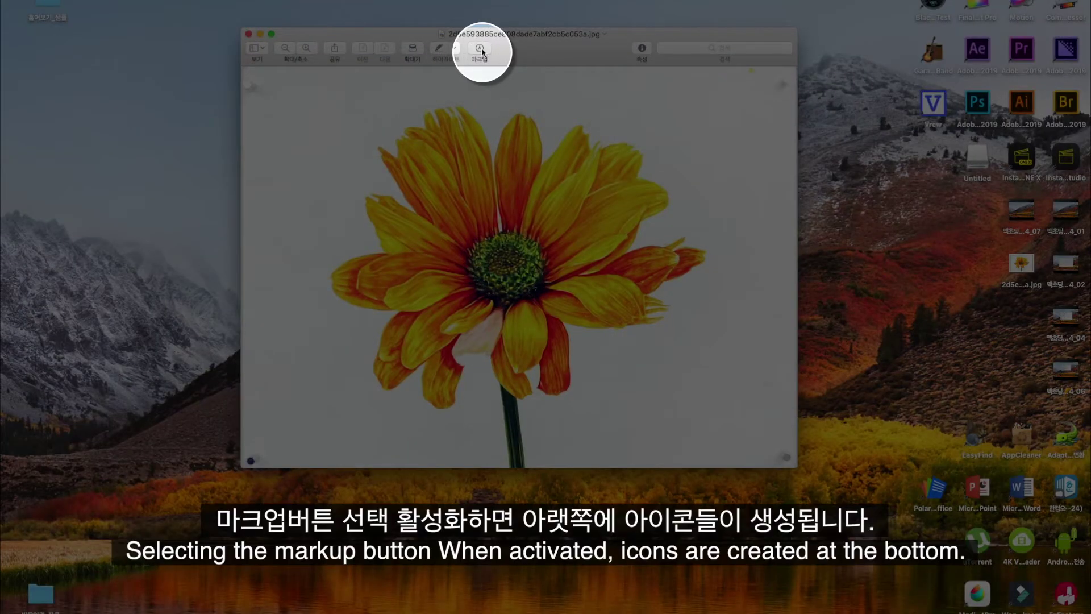
click(481, 50)
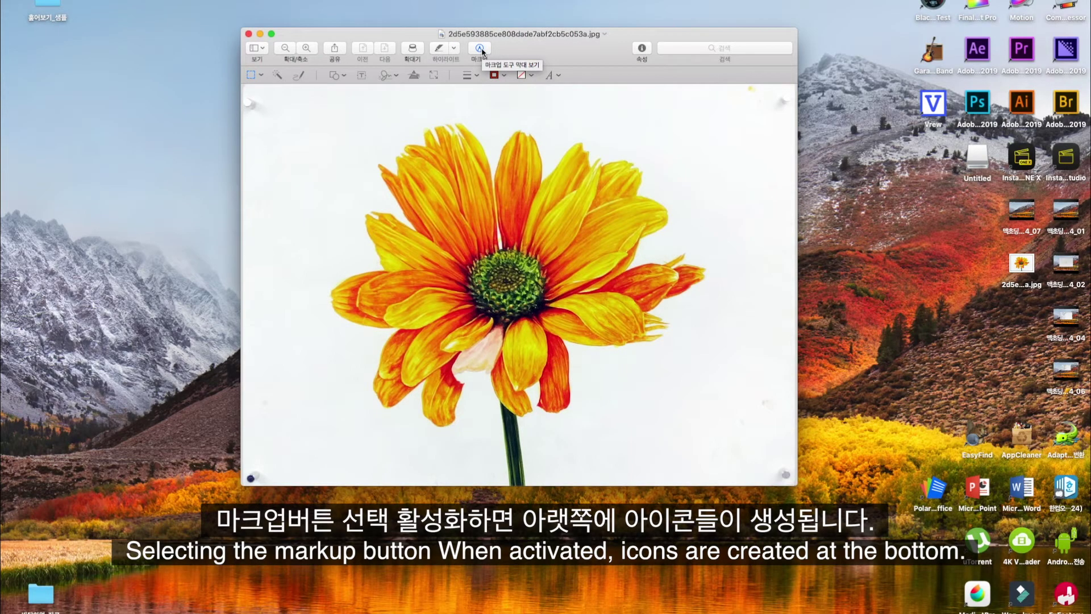
Step: Use the rectangular selection (직사각형 선택) to select an area around the flower head
click(262, 76)
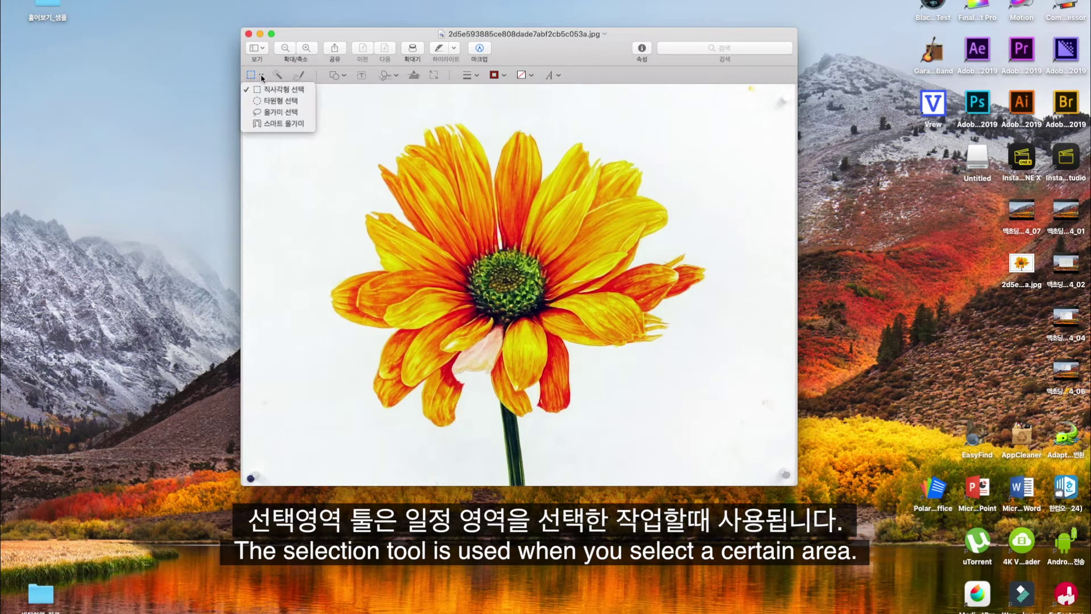
click(262, 89)
mouse_move(343, 128)
mouse_down()
mouse_move(398, 142)
mouse_move(561, 348)
mouse_move(698, 414)
mouse_up()
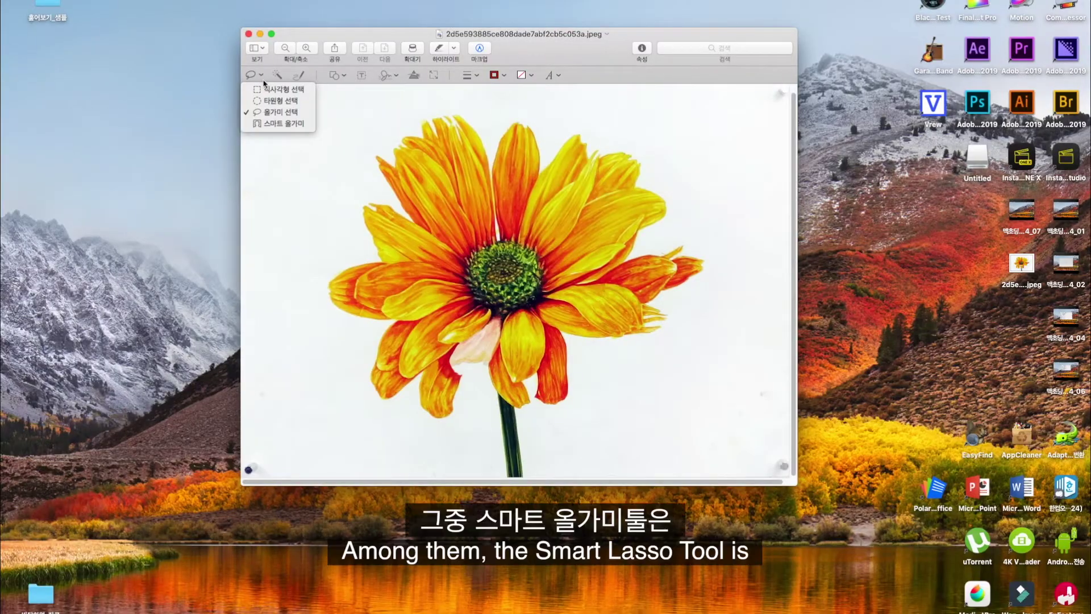
Step: Try outlining the flower with the Smart Lasso (스마트 올가미), pasting a copy and moving it, and undo the move
click(279, 124)
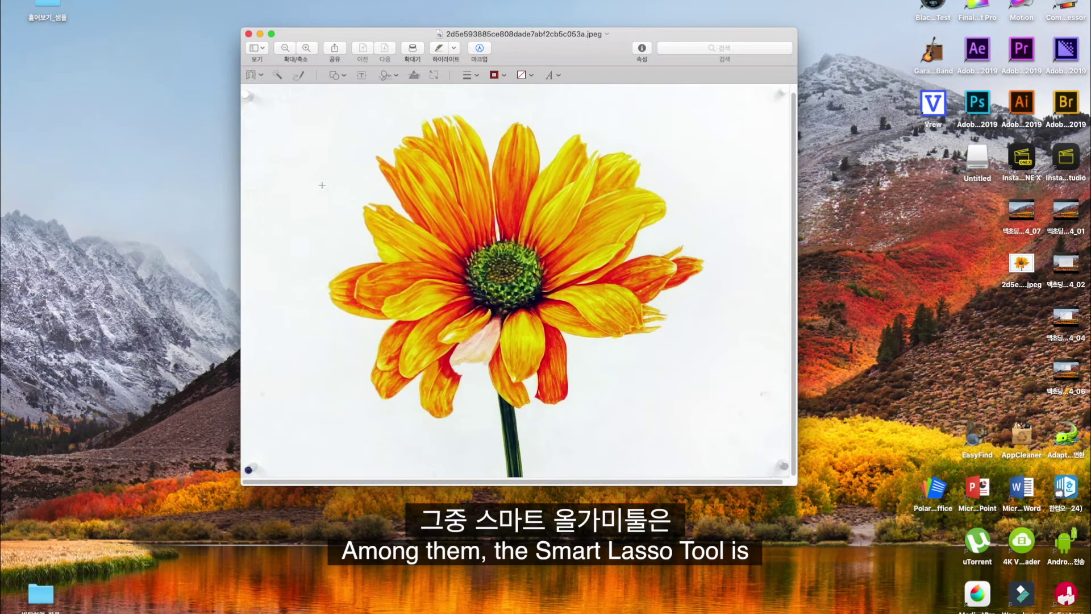
mouse_move(465, 362)
mouse_down()
mouse_move(441, 414)
mouse_move(380, 390)
mouse_move(367, 319)
mouse_move(389, 161)
mouse_move(441, 119)
mouse_move(487, 158)
mouse_move(539, 177)
mouse_move(590, 155)
mouse_move(638, 183)
mouse_move(638, 239)
mouse_move(684, 246)
mouse_move(646, 324)
mouse_move(568, 340)
mouse_move(565, 397)
mouse_move(486, 368)
mouse_up()
key(super+c)
key(super+v)
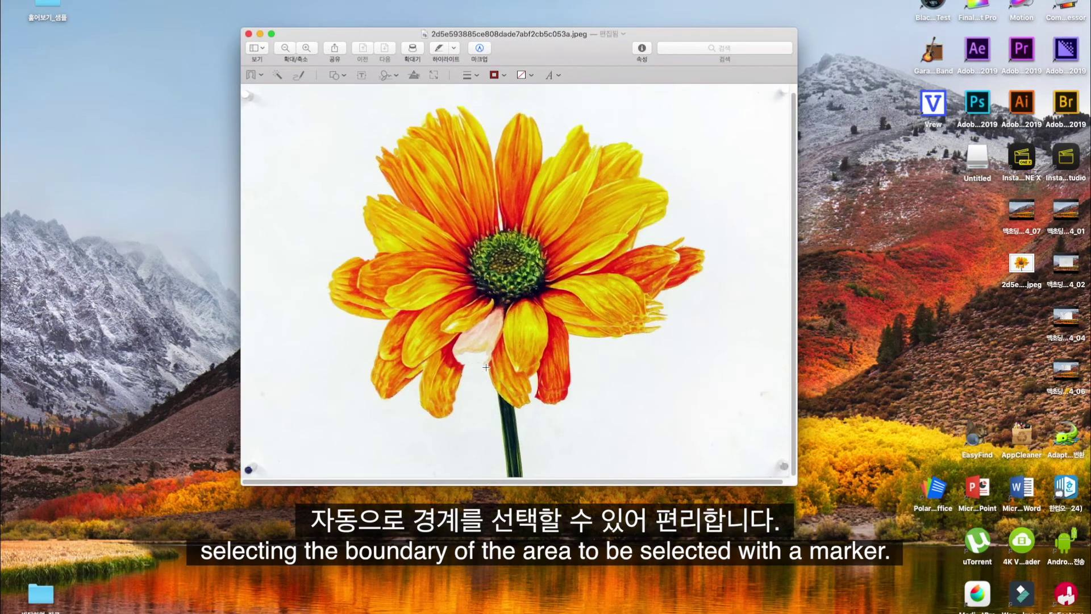
drag(479, 176, 385, 156)
key(super+z)
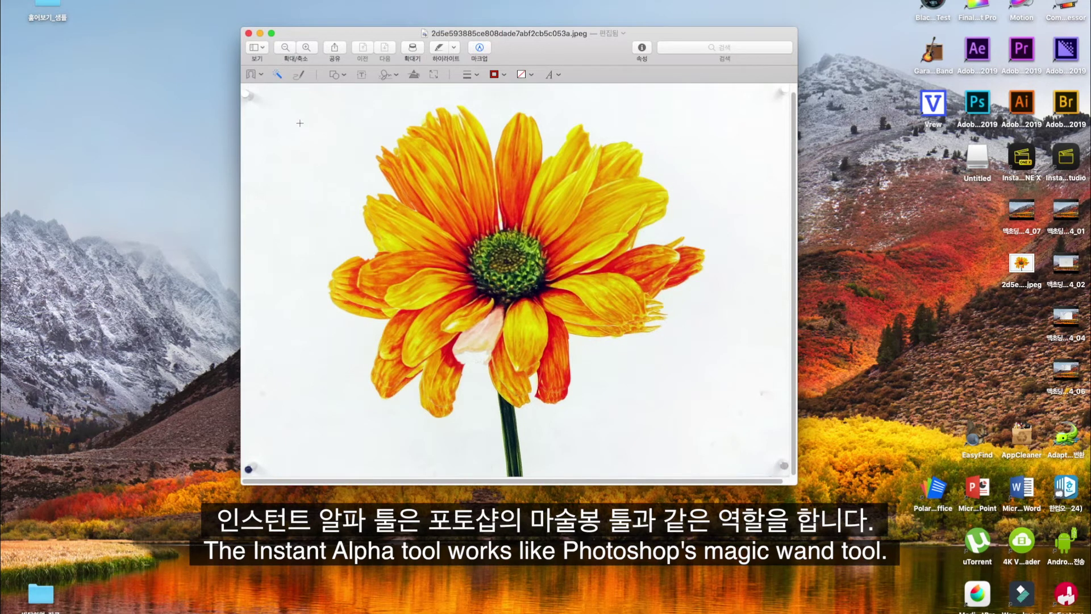
Step: Select the white background around the flower with Instant Alpha and delete it
mouse_move(300, 123)
mouse_down()
mouse_move(328, 167)
mouse_move(289, 128)
mouse_up()
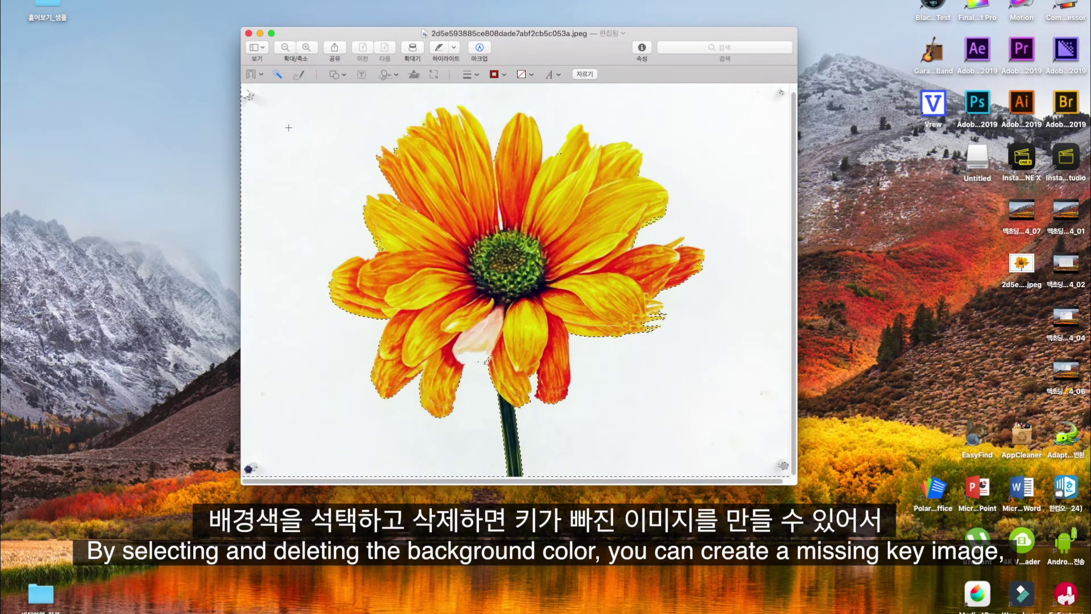
key(Delete)
click(601, 142)
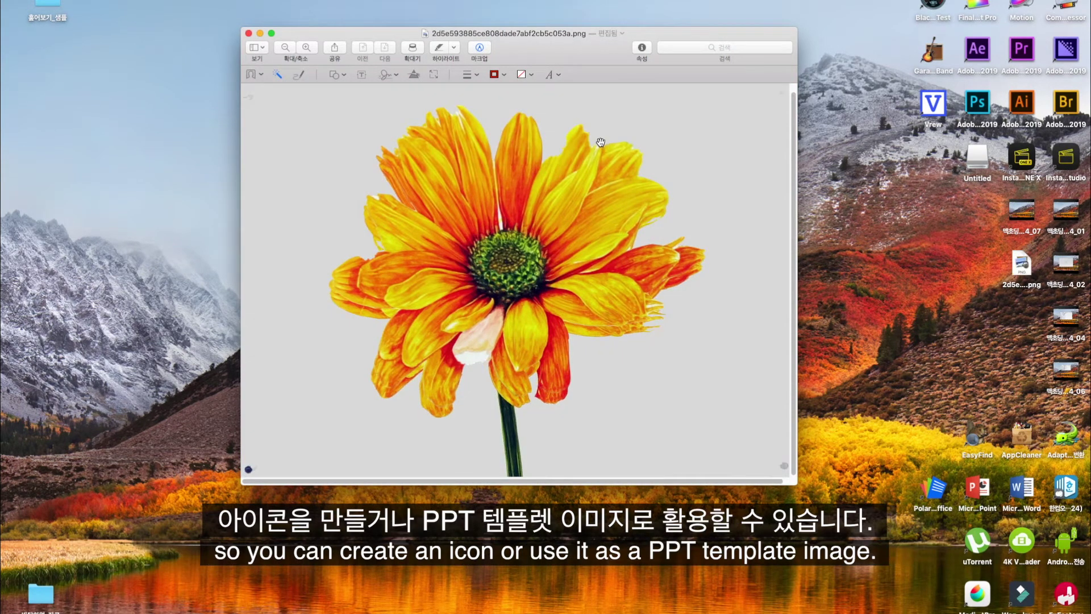
drag(484, 307, 585, 312)
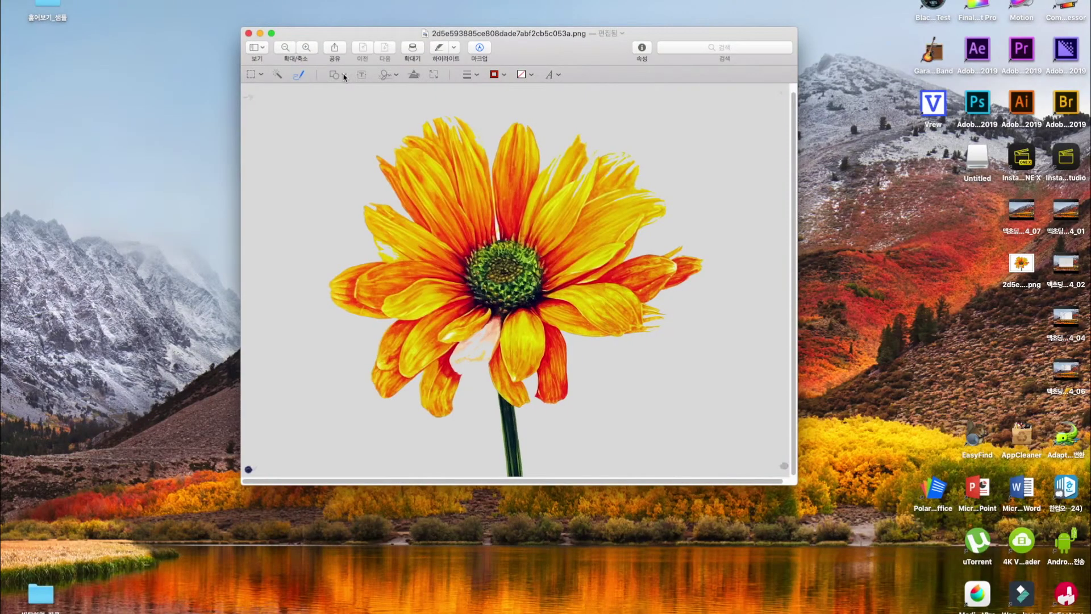
Step: Insert a speech bubble above the flower's upper-right petals, widen it, and aim its tail at the petals
click(343, 76)
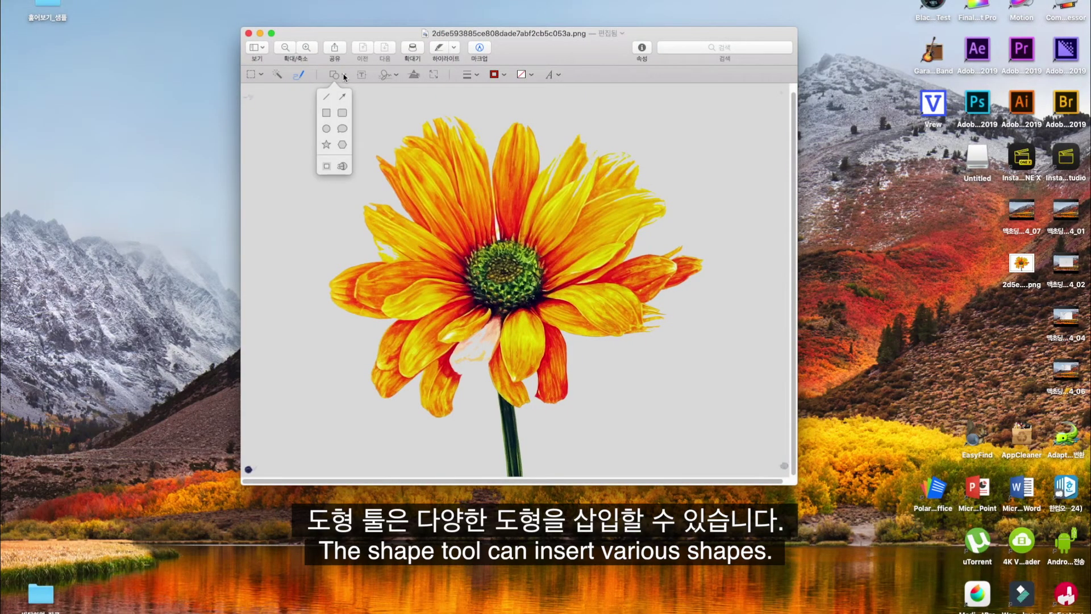
click(342, 129)
drag(517, 279, 655, 186)
drag(686, 164, 682, 158)
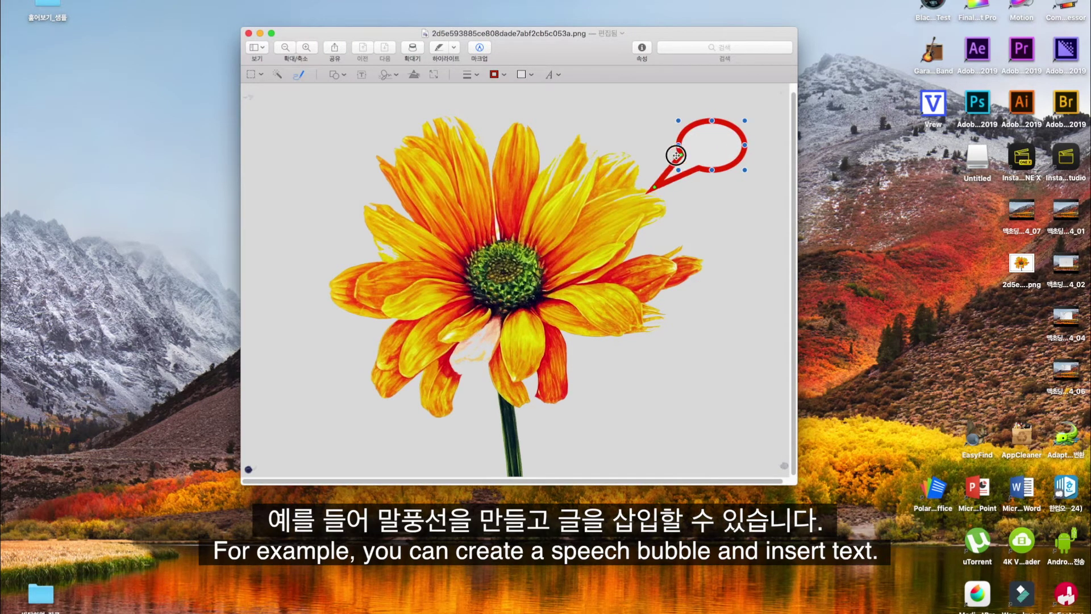
drag(679, 121, 604, 101)
drag(534, 202, 605, 178)
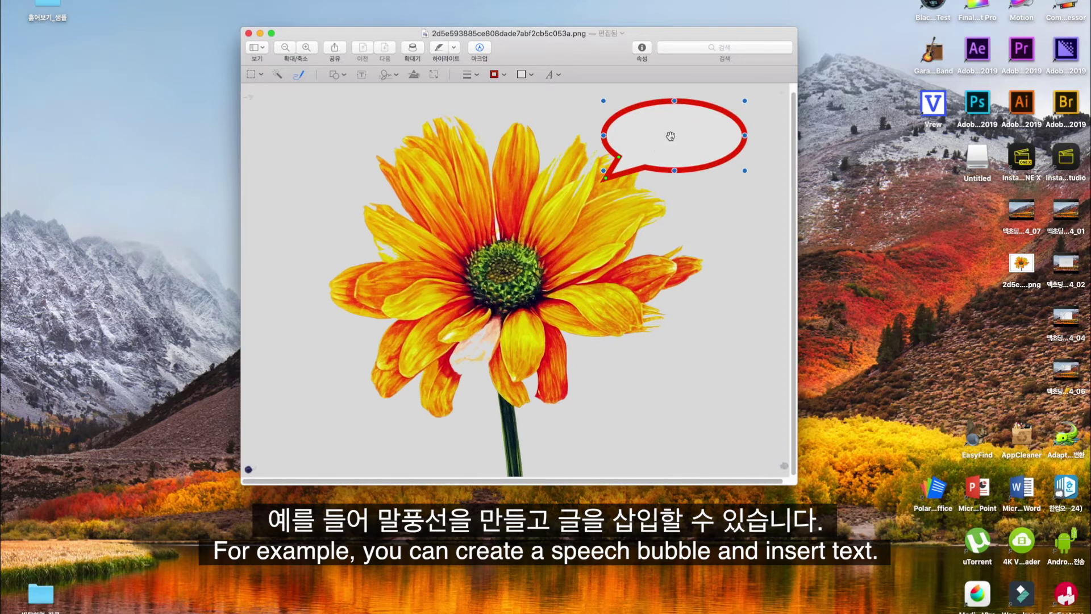
Step: Enter 꽃다발 in the speech bubble and format the text as bold Helvetica at 61 pt
text(다발)
double_click(671, 134)
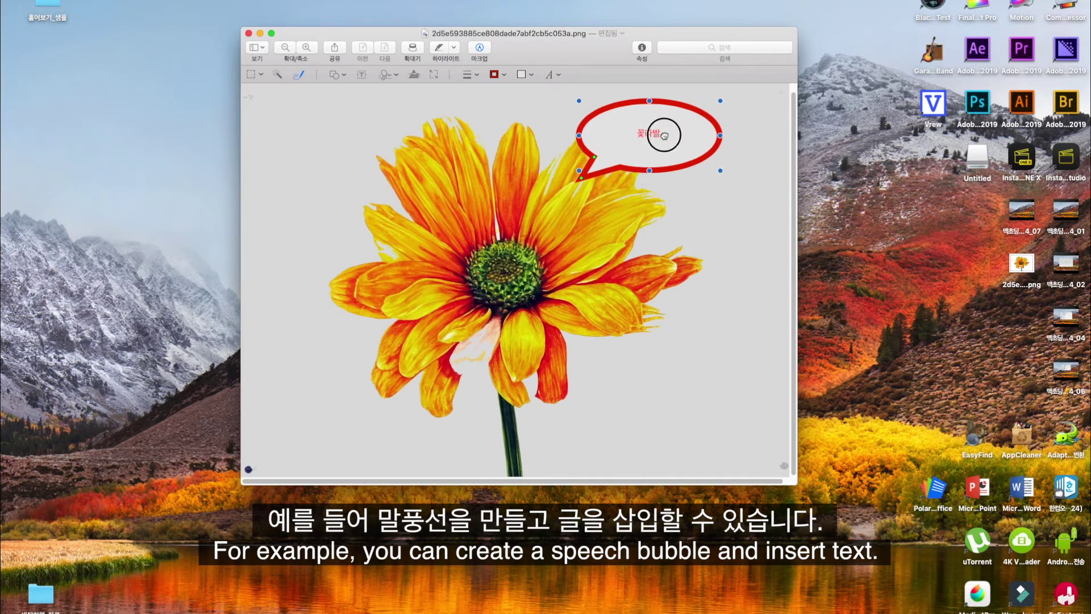
click(549, 75)
click(524, 115)
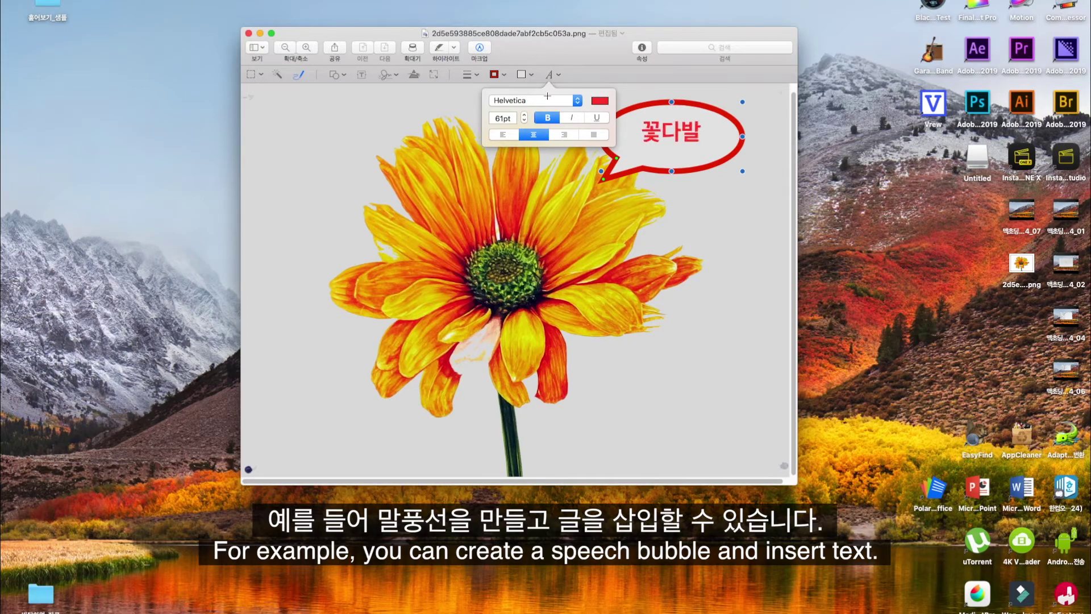
click(681, 130)
Step: Change the text to 예쁜 꽃다발 and move the text box down over the flower's right-hand petals
click(501, 76)
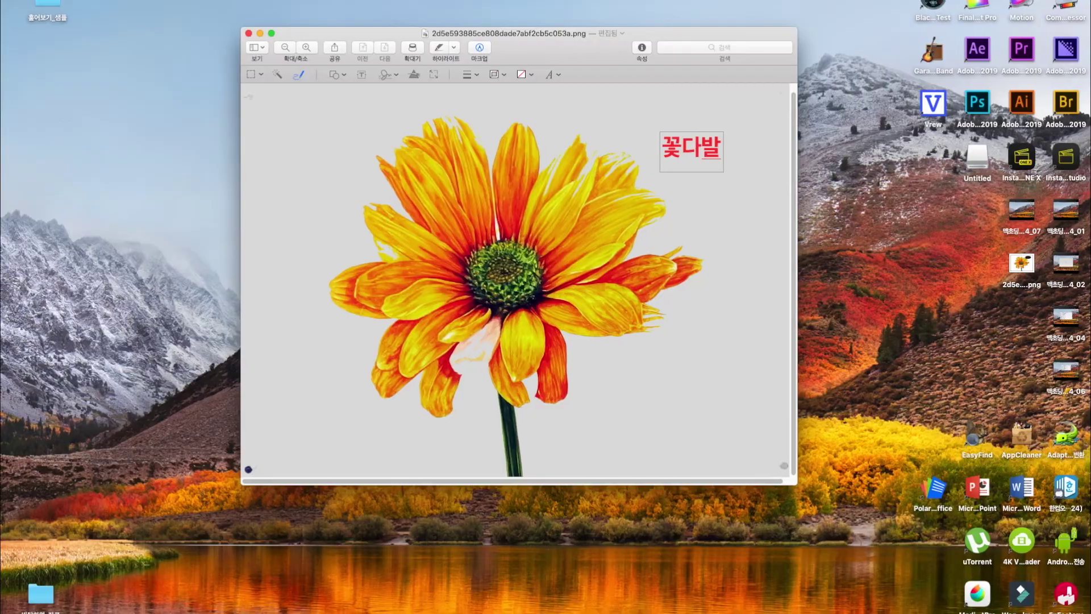
text(ㅇㅖ쁜)
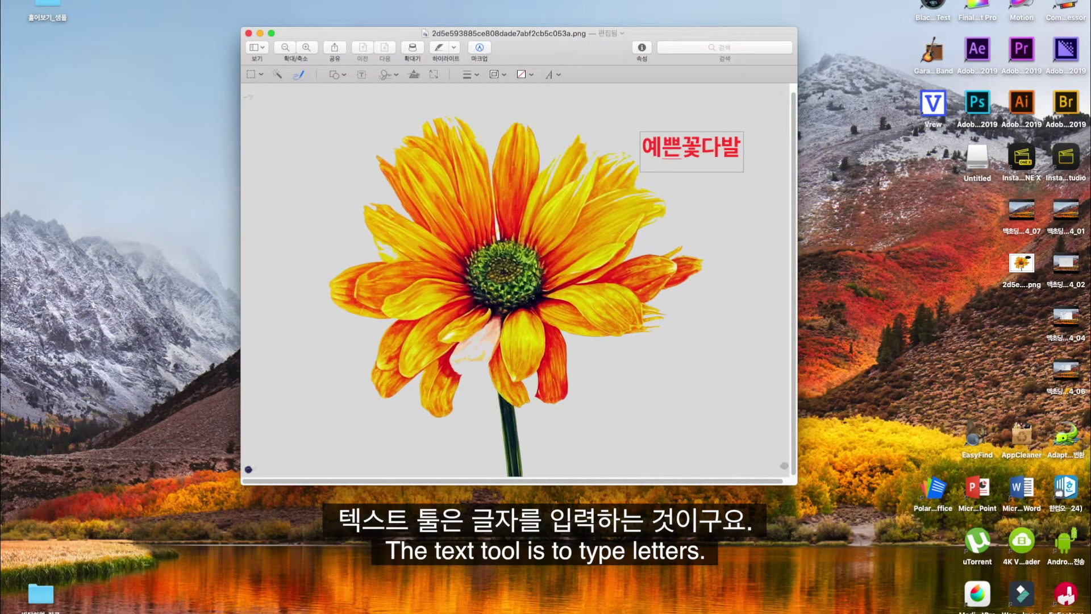
click(682, 129)
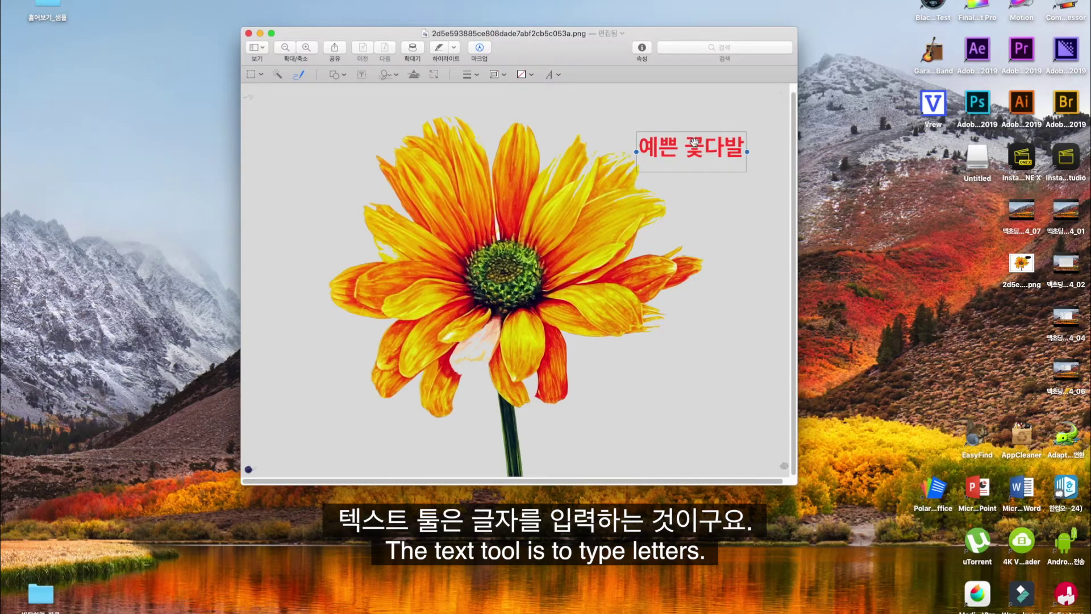
drag(685, 140, 696, 220)
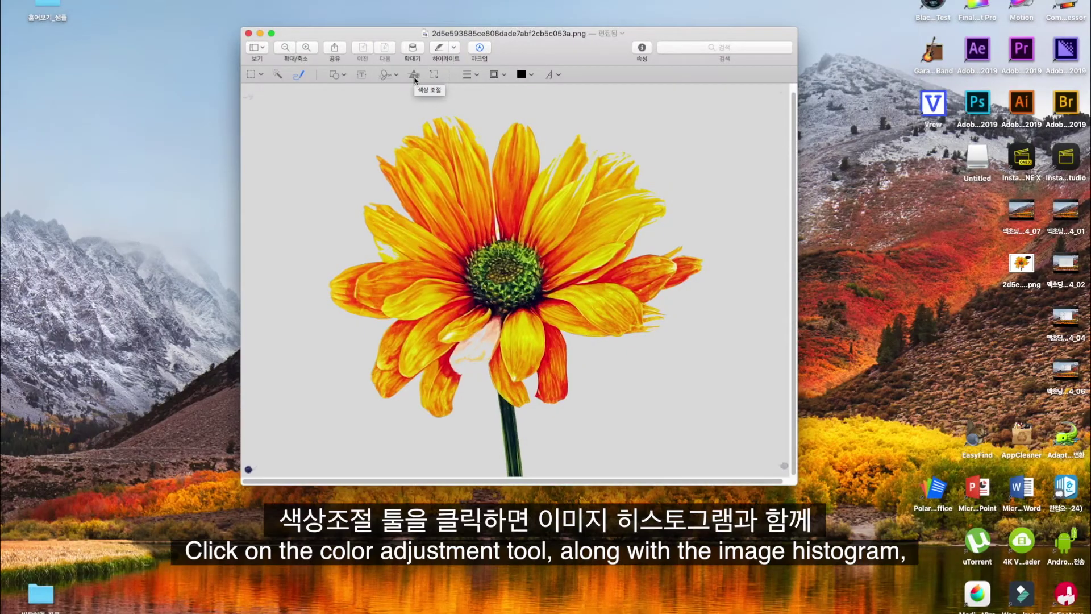
Step: Adjust the flower image's colors with the Adjust Color (색상 조절) tool, changing the contrast and applying a sepia tone
click(413, 75)
drag(438, 134, 810, 143)
mouse_move(830, 214)
mouse_down()
mouse_move(795, 213)
mouse_move(850, 213)
mouse_move(831, 215)
mouse_up()
mouse_move(853, 278)
mouse_down()
mouse_move(839, 279)
mouse_move(873, 284)
mouse_move(855, 280)
mouse_up()
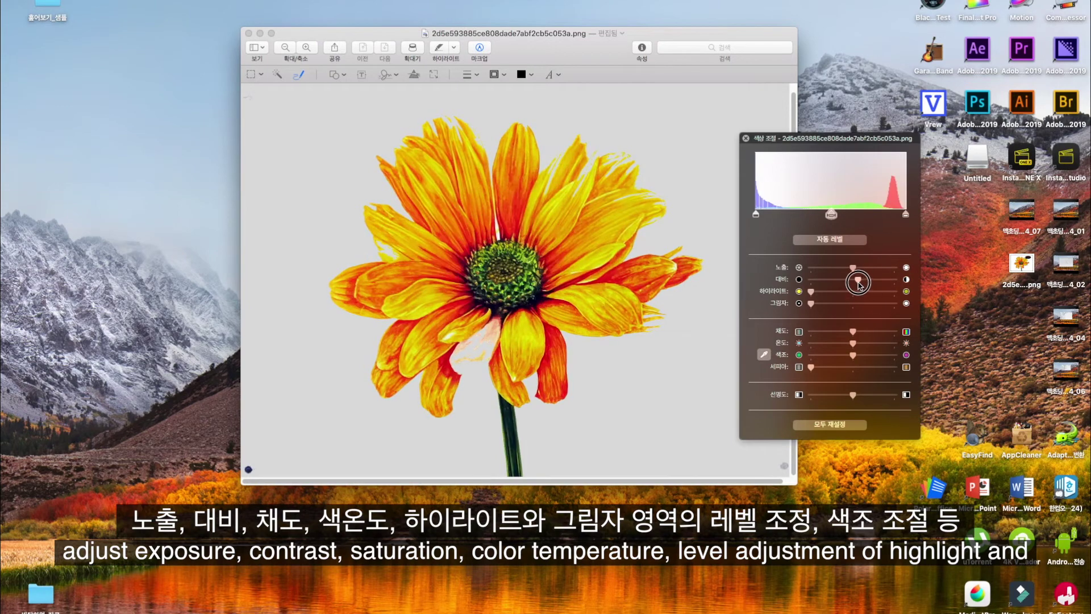
drag(855, 334, 855, 399)
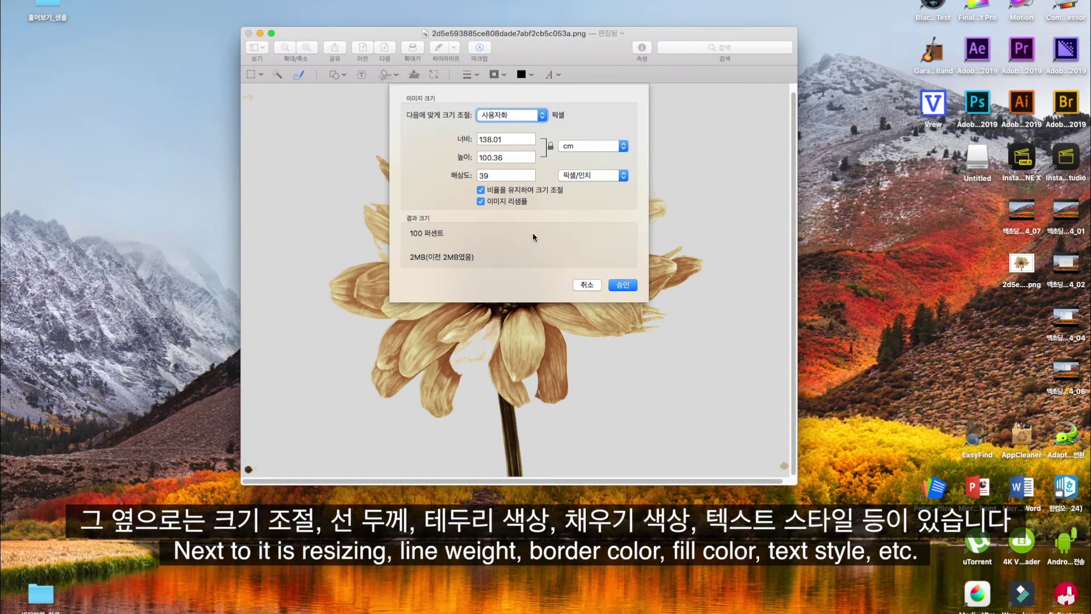
Step: Close the image size settings without changes and look through the line weight, border color, fill color and text style options
click(587, 285)
click(477, 75)
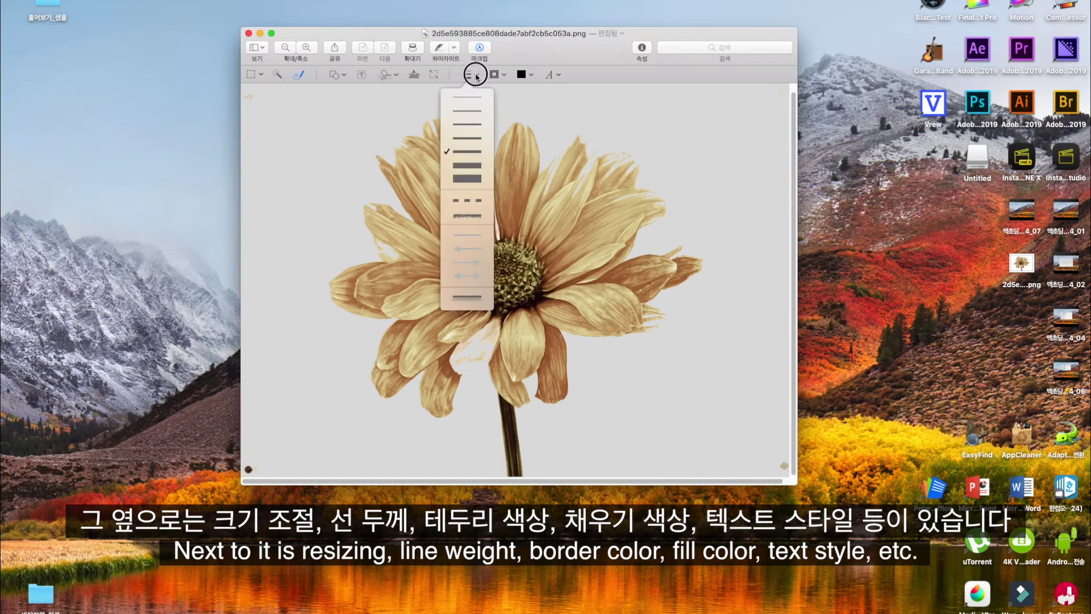
click(503, 74)
click(532, 75)
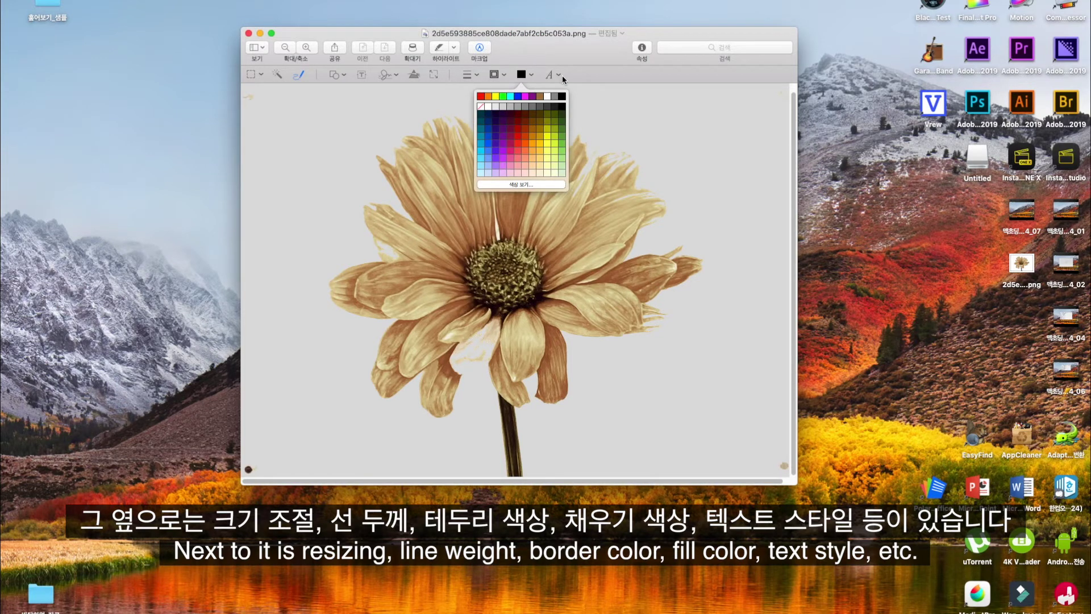
click(560, 75)
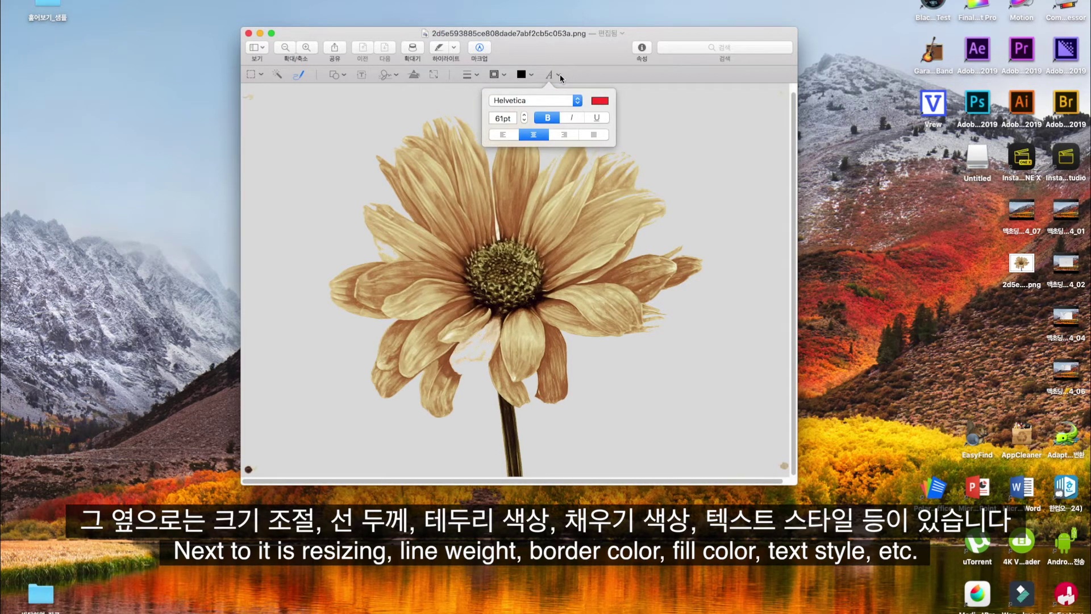
click(606, 74)
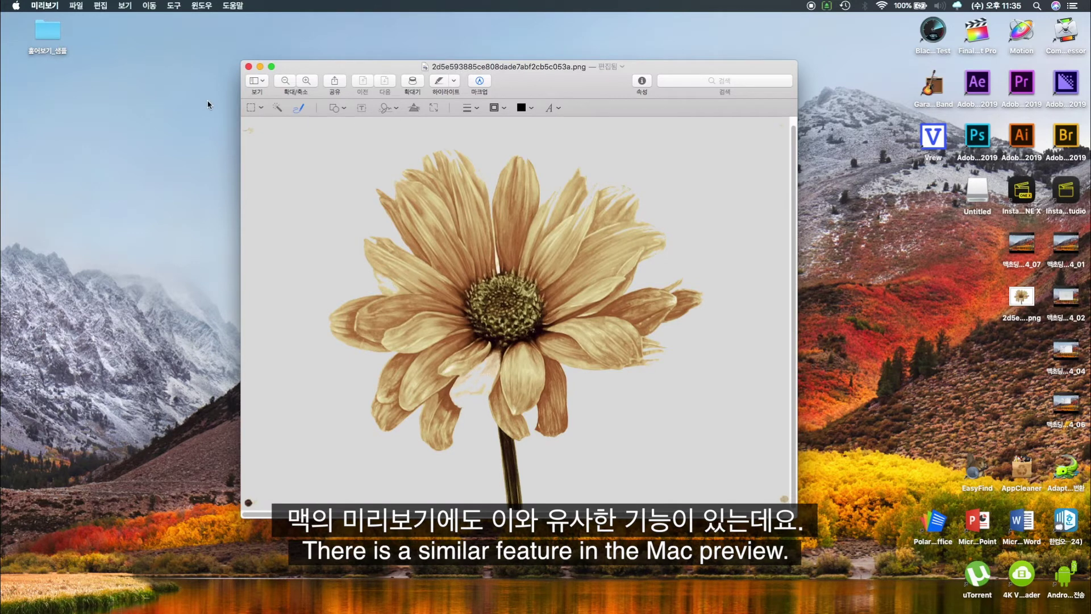
Step: Browse all saved versions of the flower image and restore the original version from today at 11:06 PM (오늘 오후 11:06)
click(78, 6)
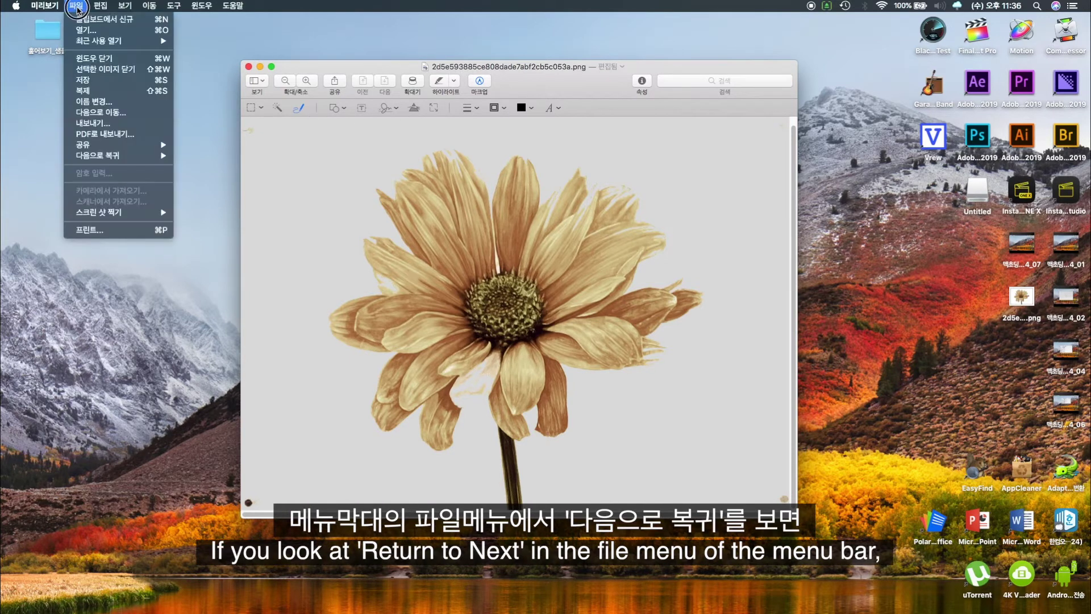
mouse_move(112, 159)
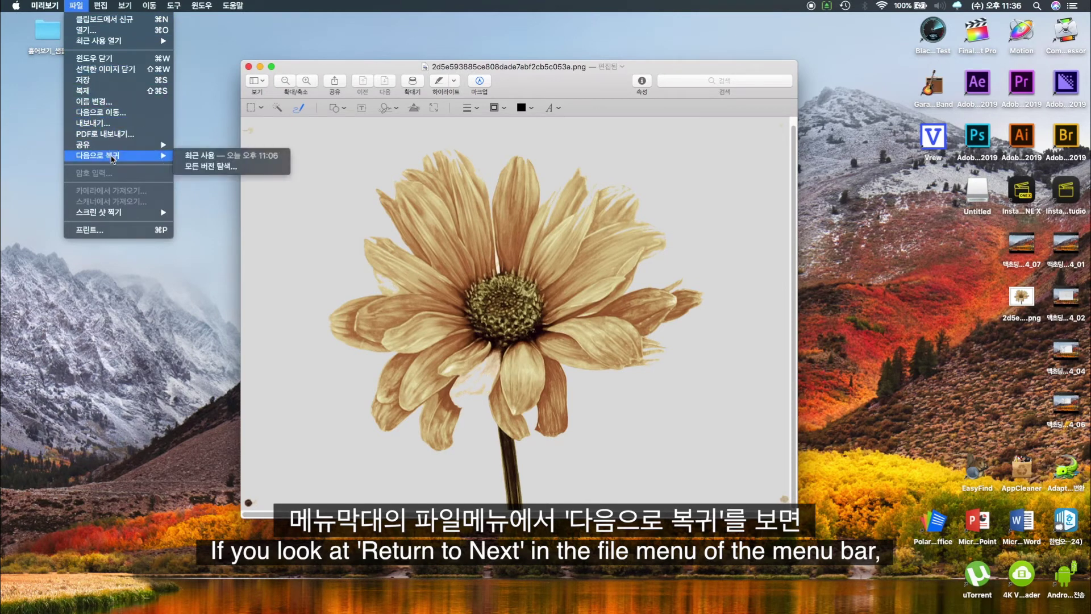
click(211, 168)
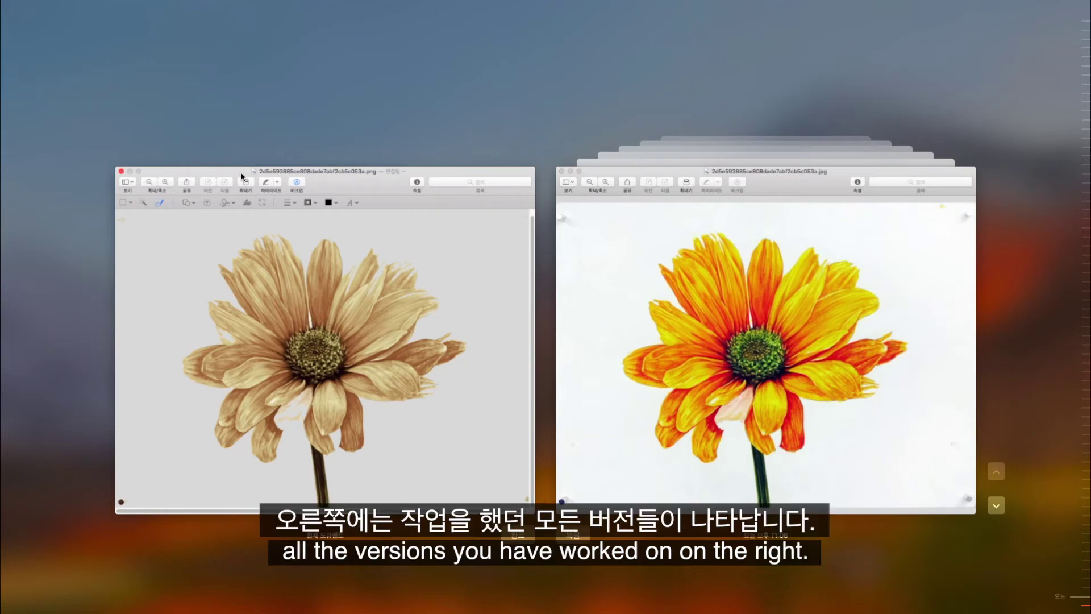
click(996, 472)
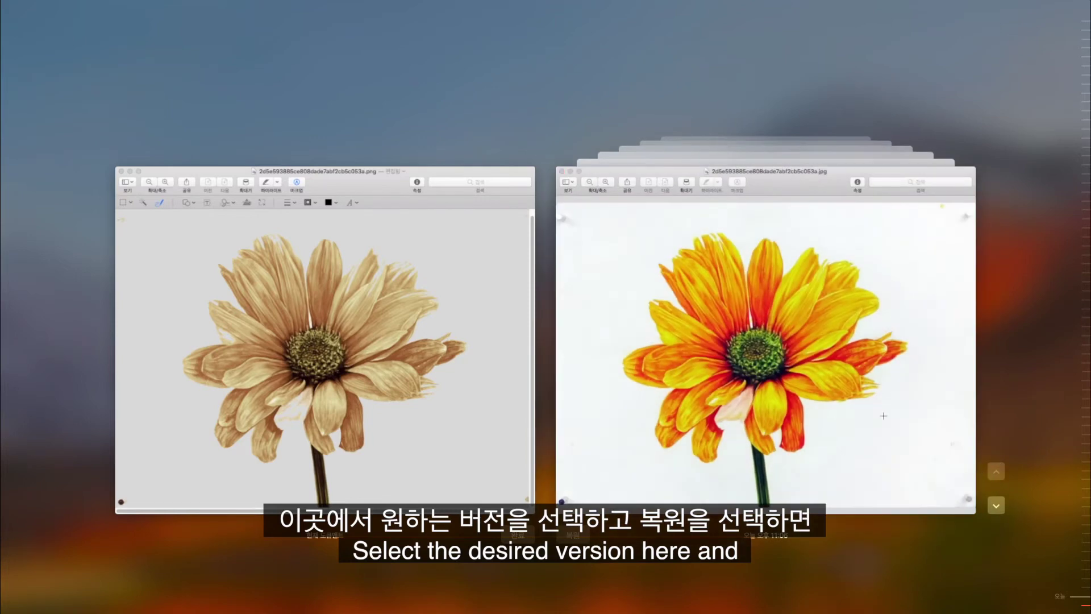
click(789, 367)
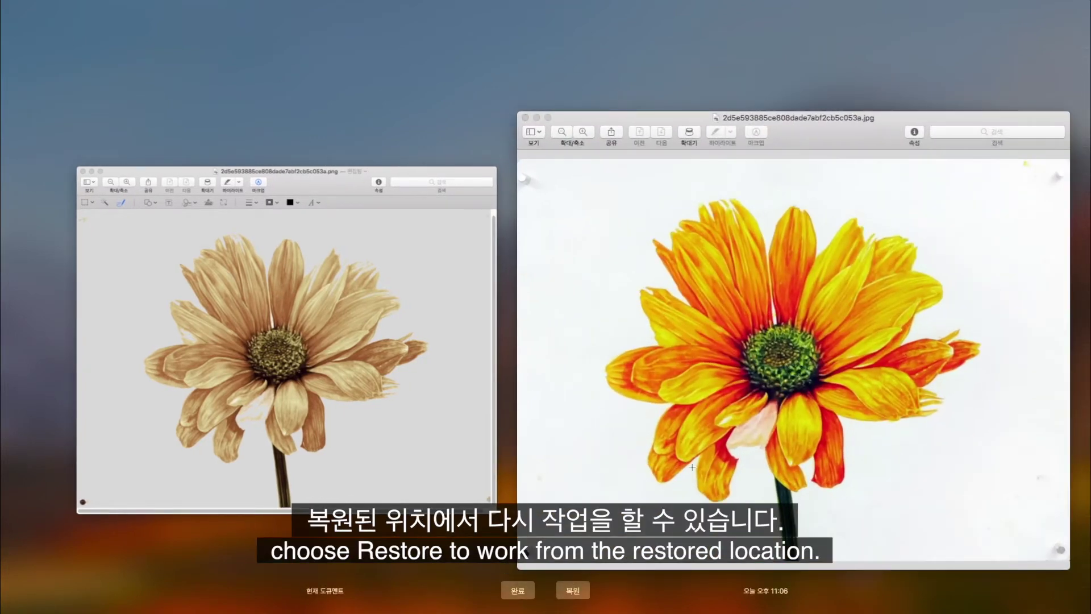
click(572, 591)
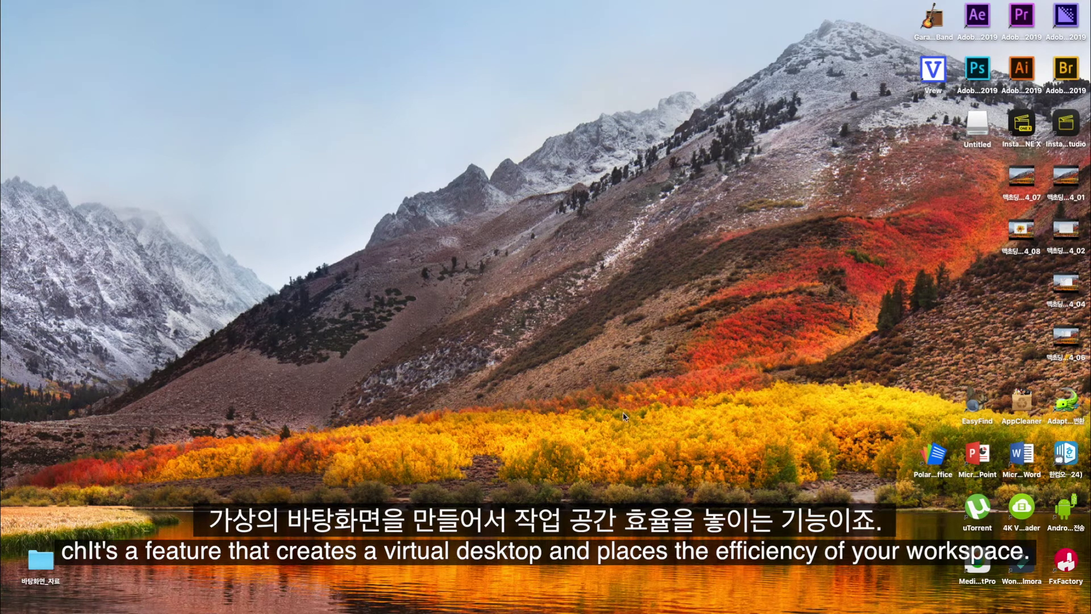
Step: Open the text editor document, the Safari flower search window and the GarageBand project together on the desktop
mouse_move(644, 601)
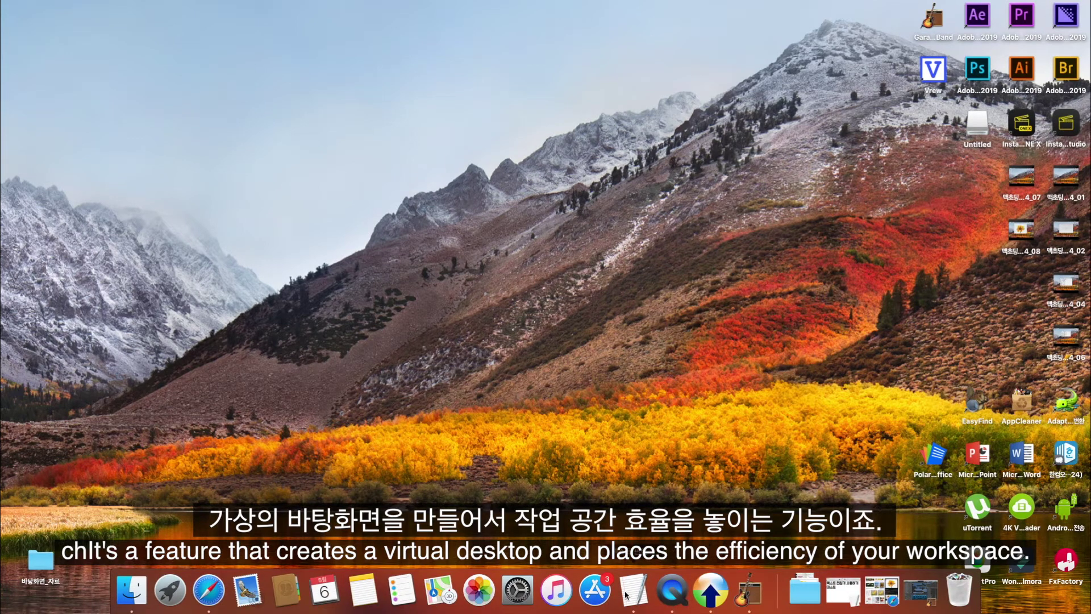
click(629, 591)
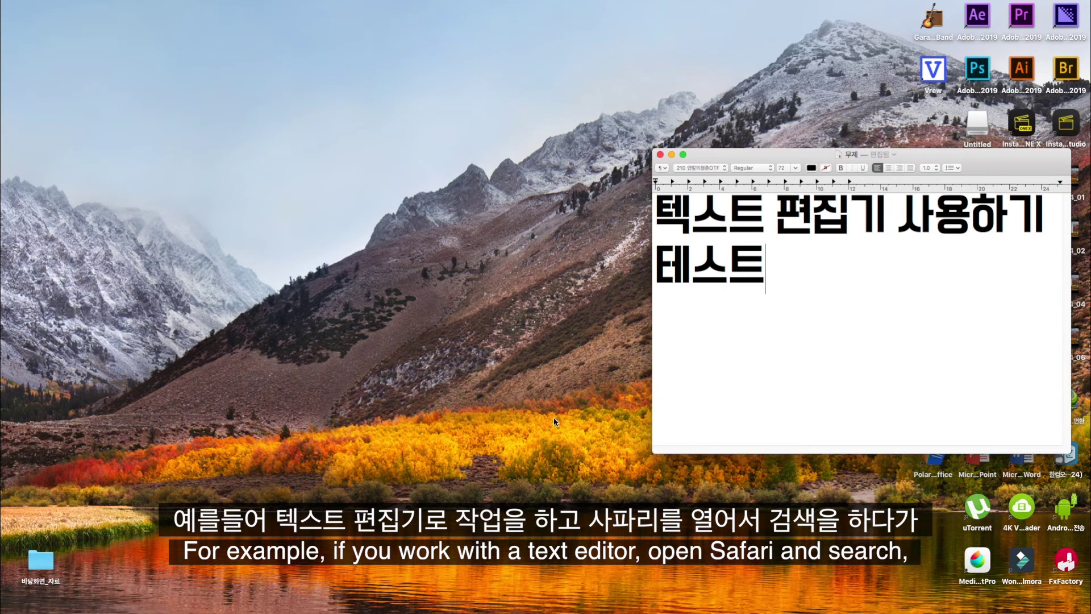
mouse_move(318, 600)
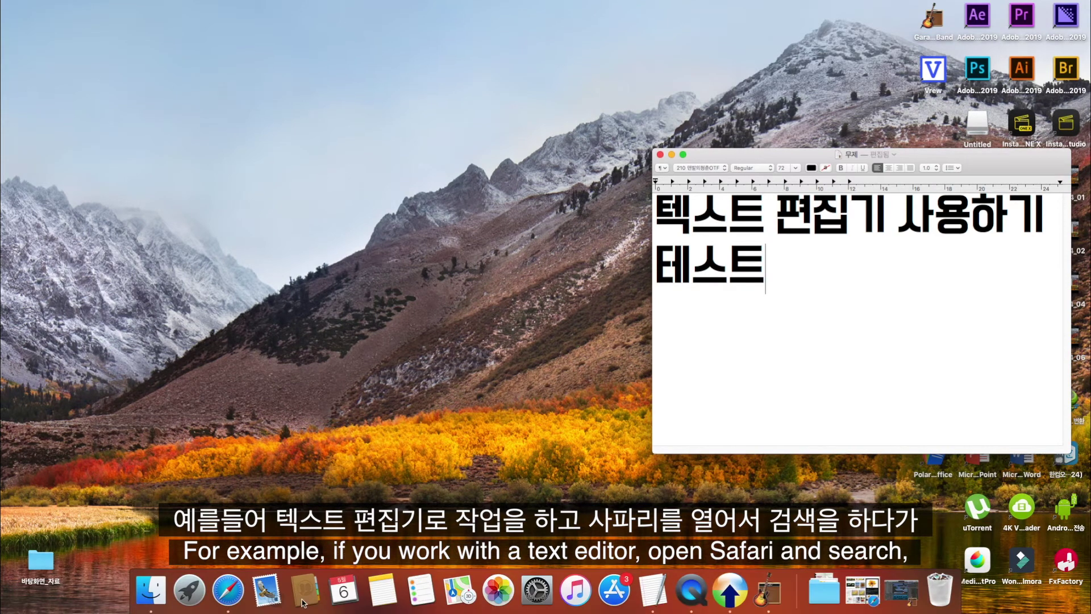
click(228, 591)
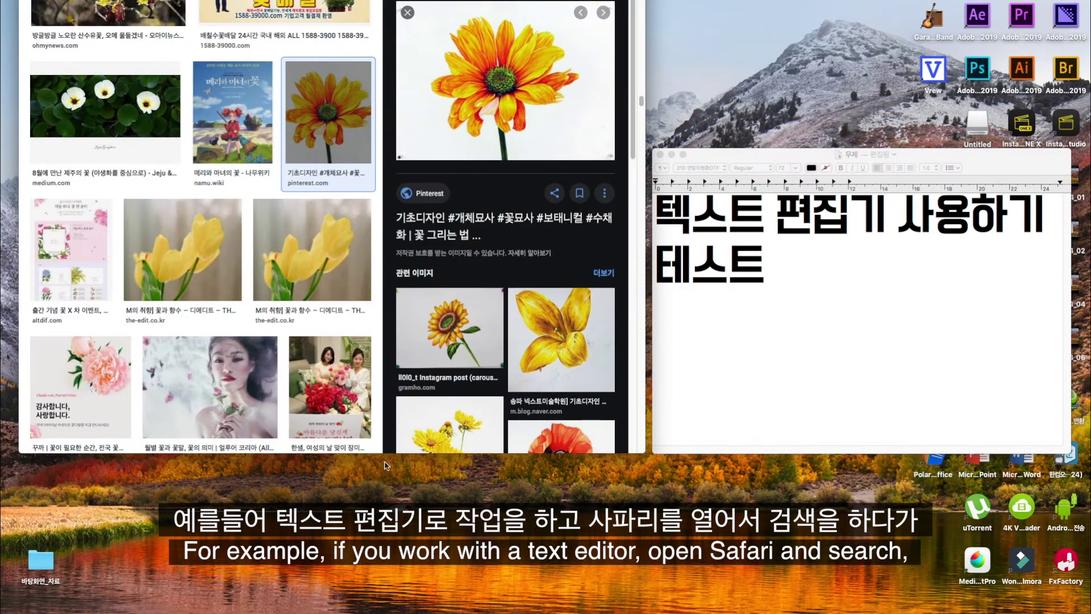
mouse_move(830, 600)
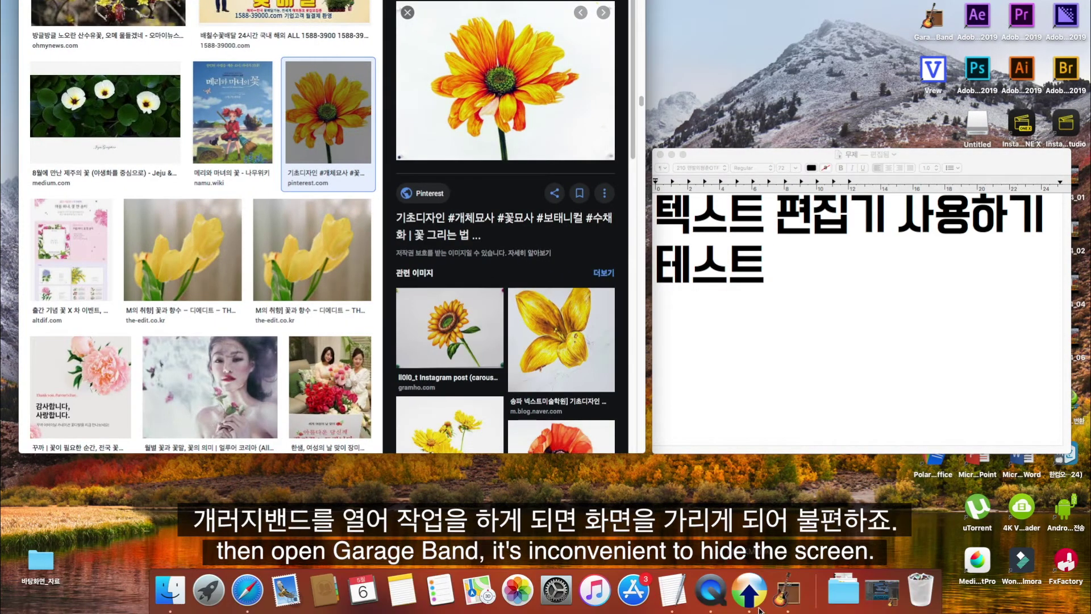
click(884, 592)
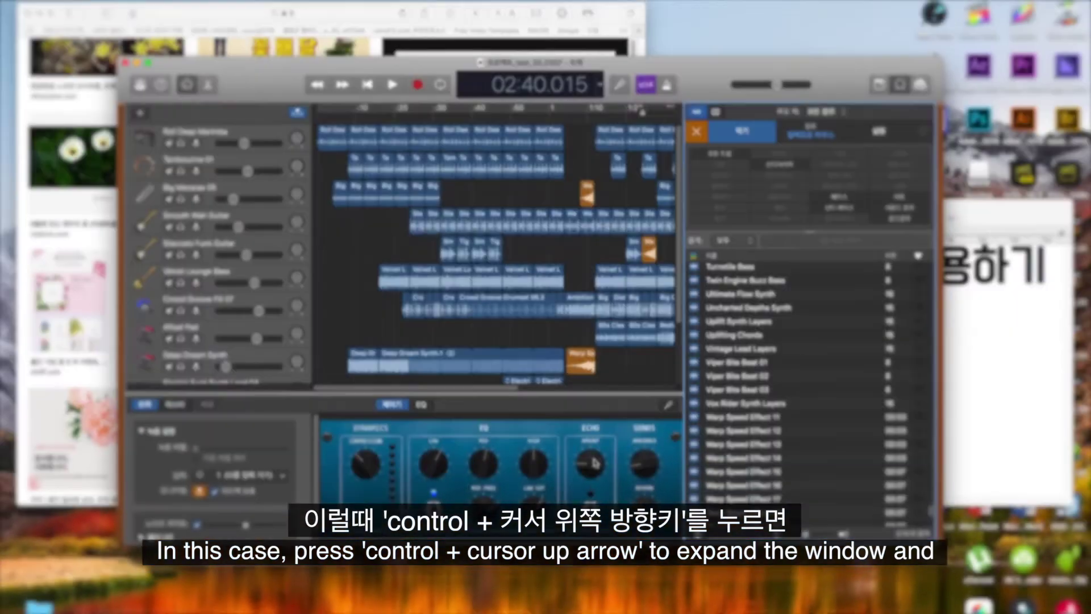
Step: Add a second virtual desktop in Mission Control and move the GarageBand window to 데스크탑 2
key(ctrl+Up)
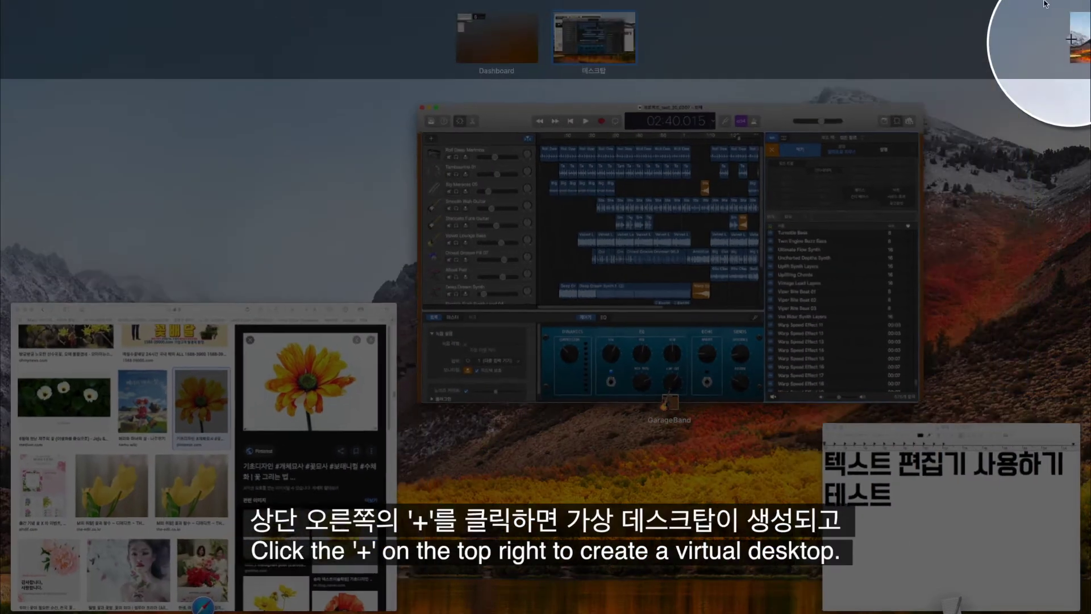
mouse_move(1076, 38)
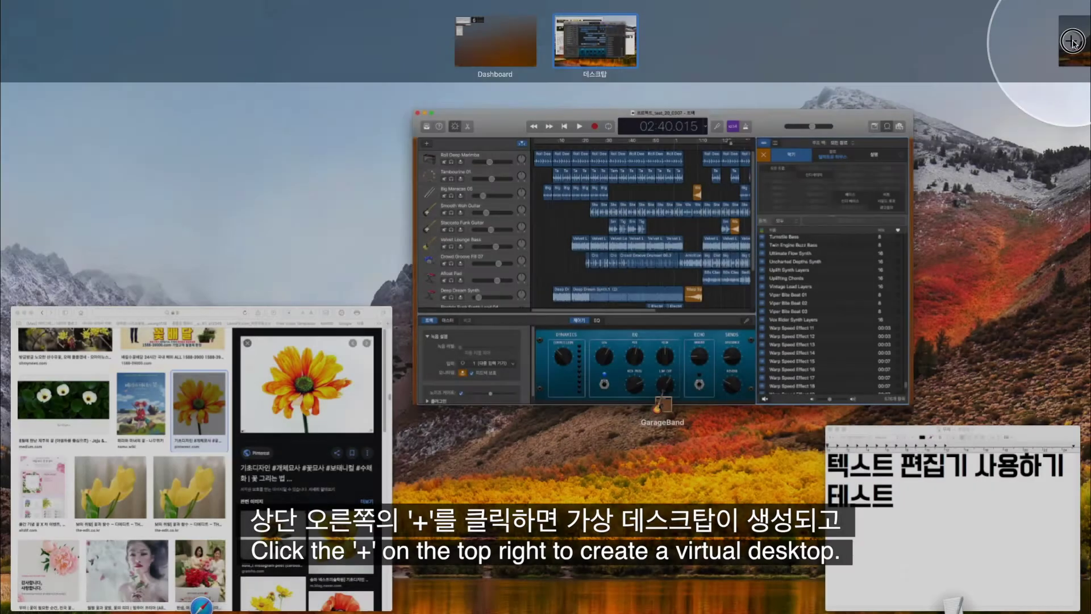
click(1071, 42)
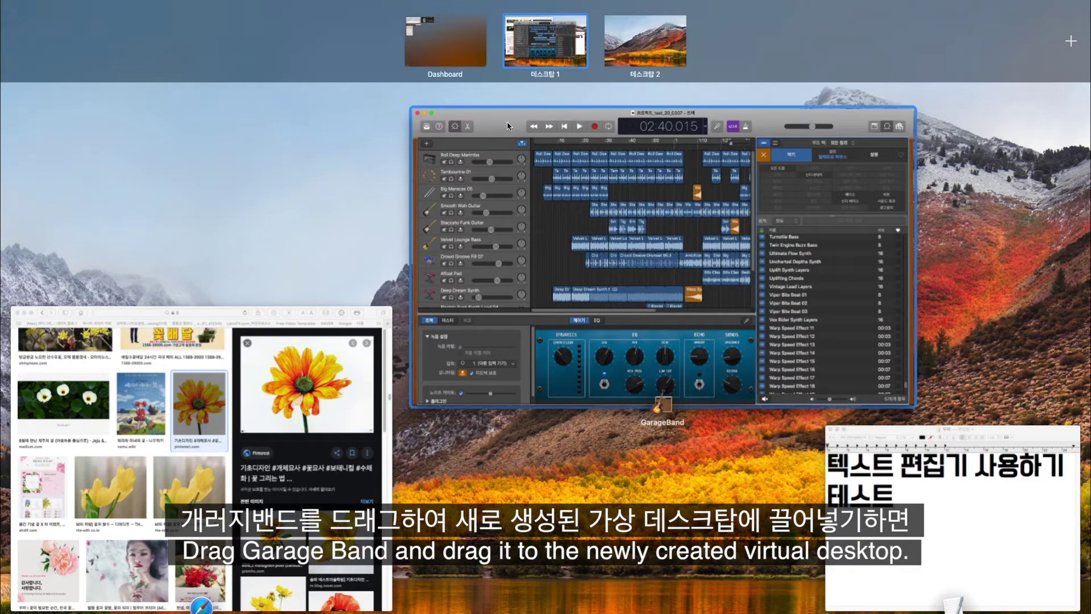
drag(508, 126, 620, 31)
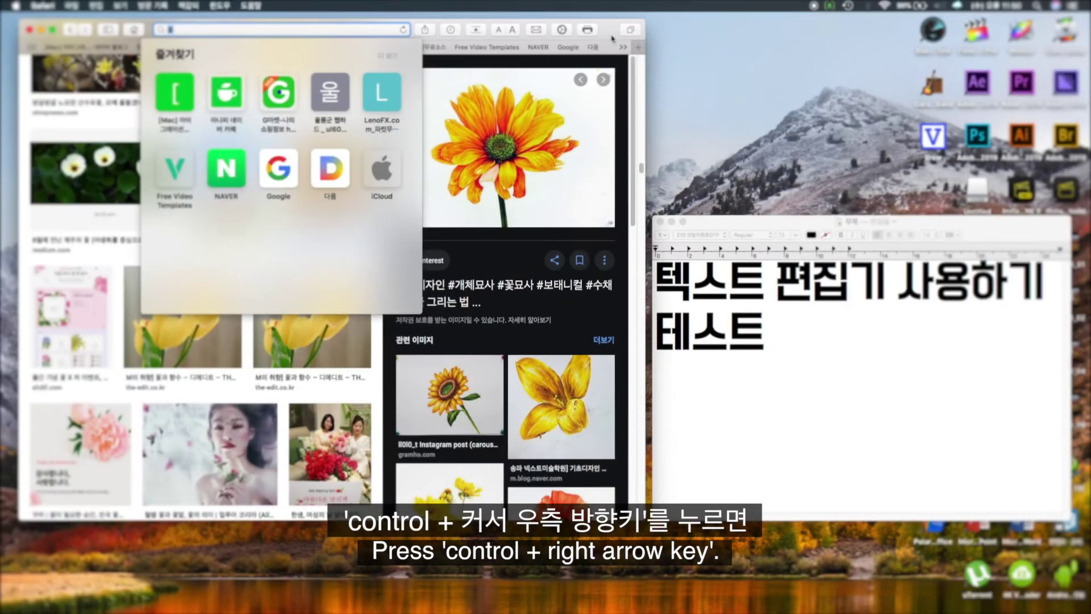
Step: Switch to 데스크탑 2 with the GarageBand project and return to 데스크탑 1
key(ctrl+Right)
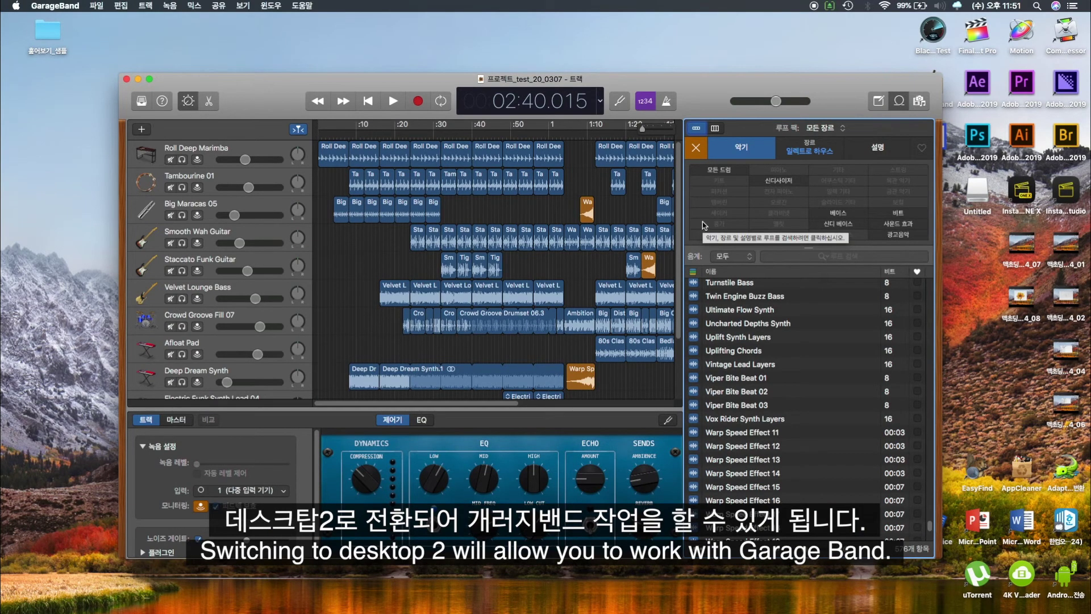
drag(706, 74, 658, 91)
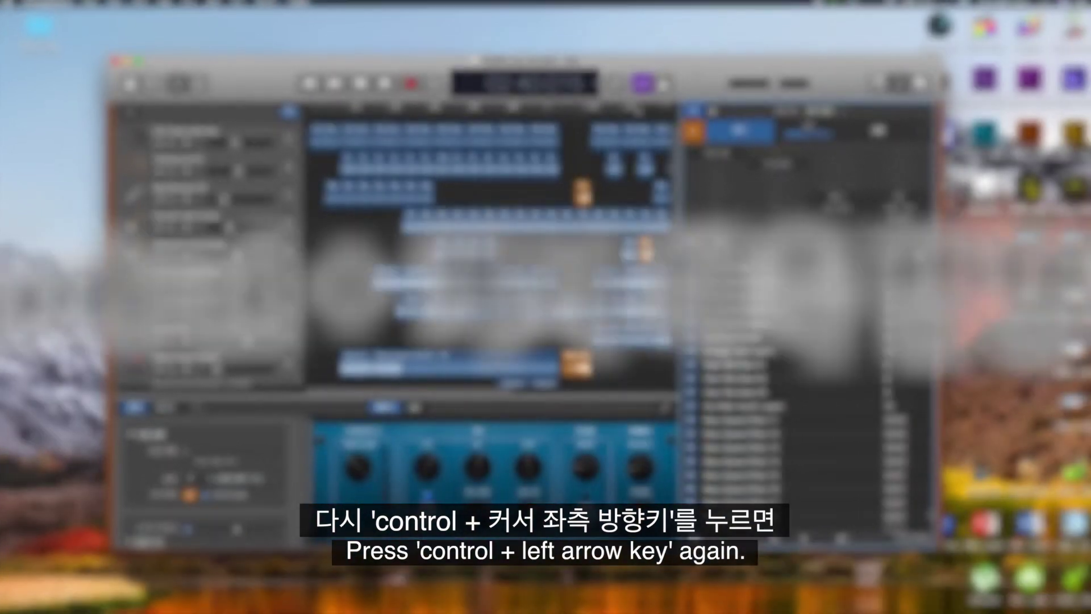
key(ctrl+Left)
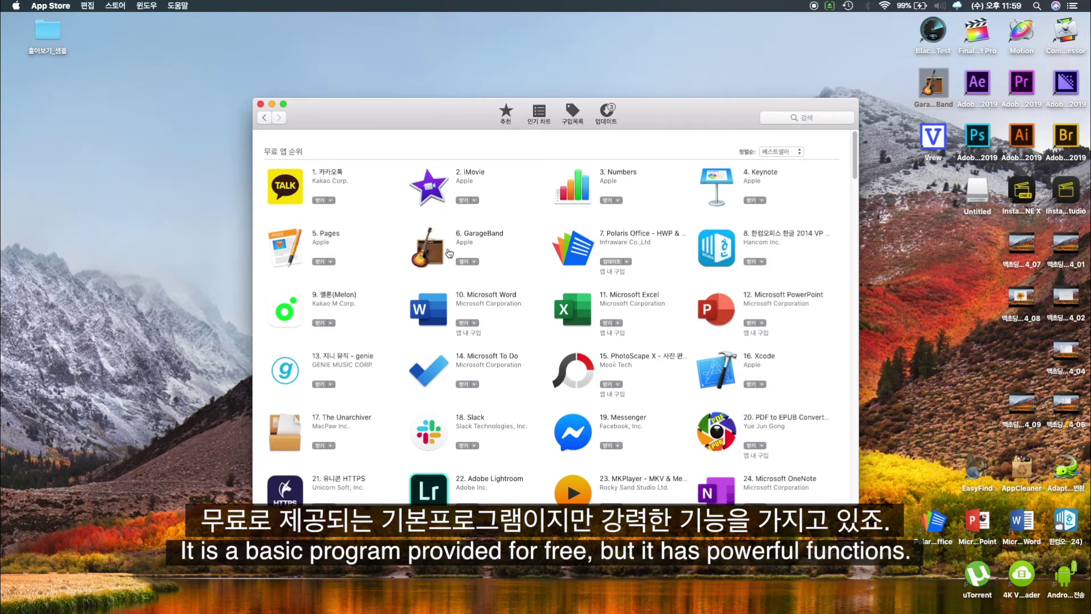
Step: Look through the free app ranking (무료 앱 순위) in the App Store
scroll(537, 301, down, 10)
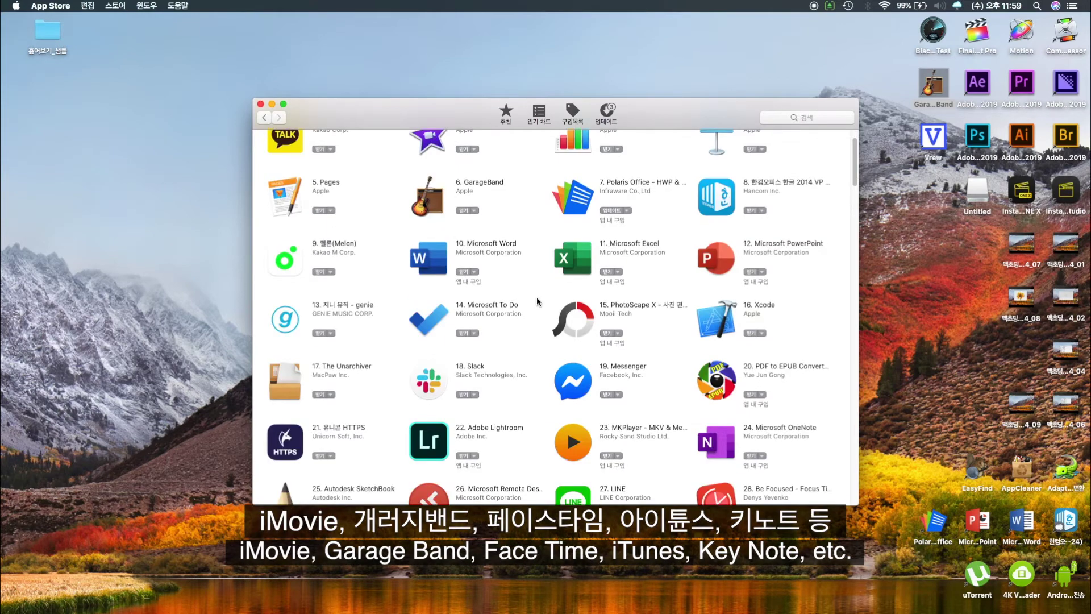
scroll(537, 301, down, 5)
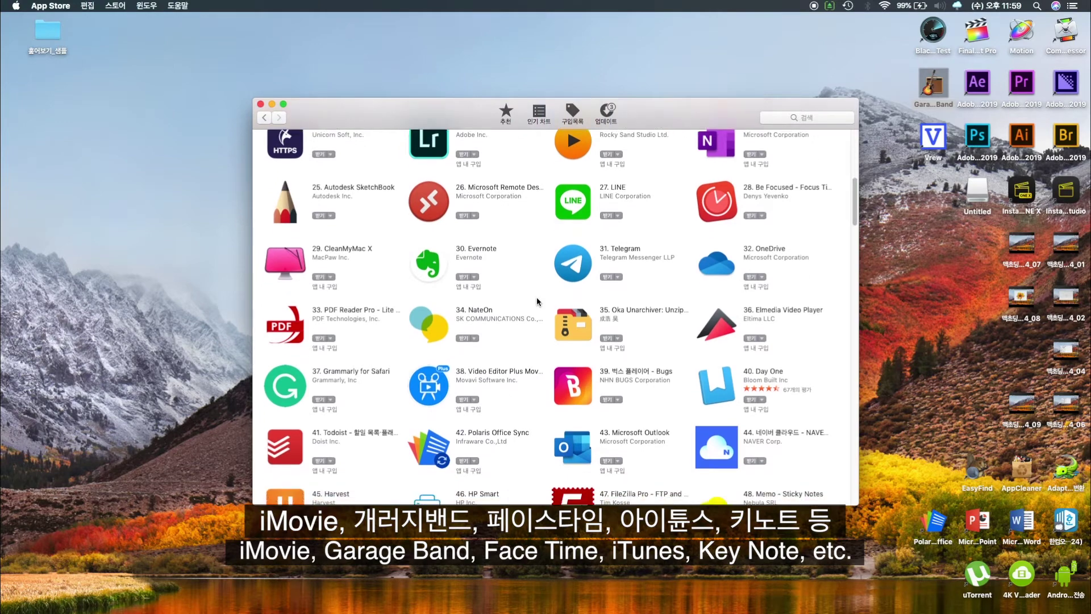
scroll(538, 302, down, 8)
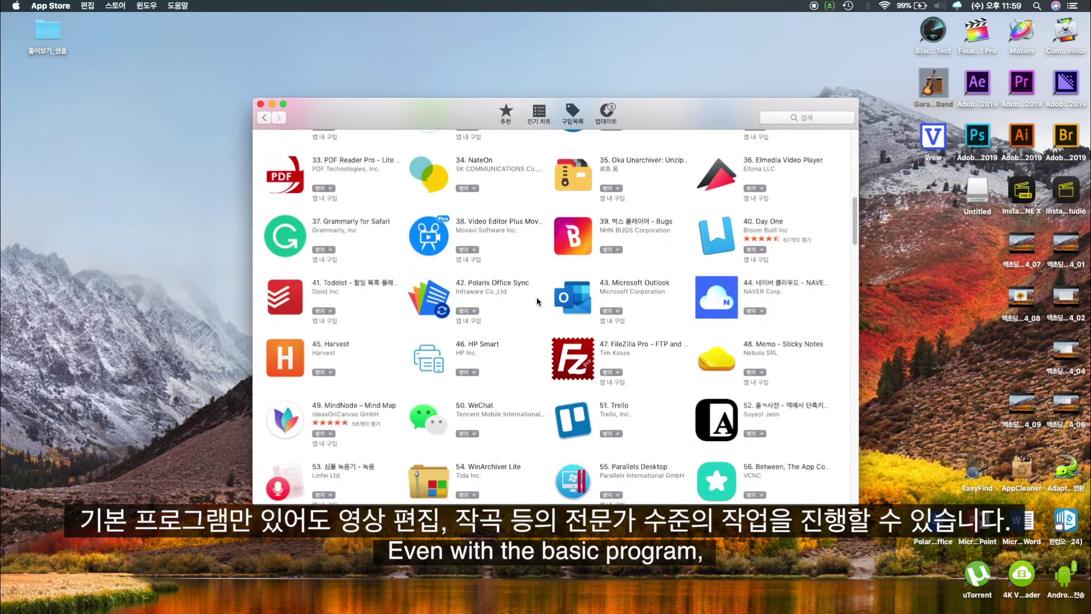
scroll(536, 297, down, 6)
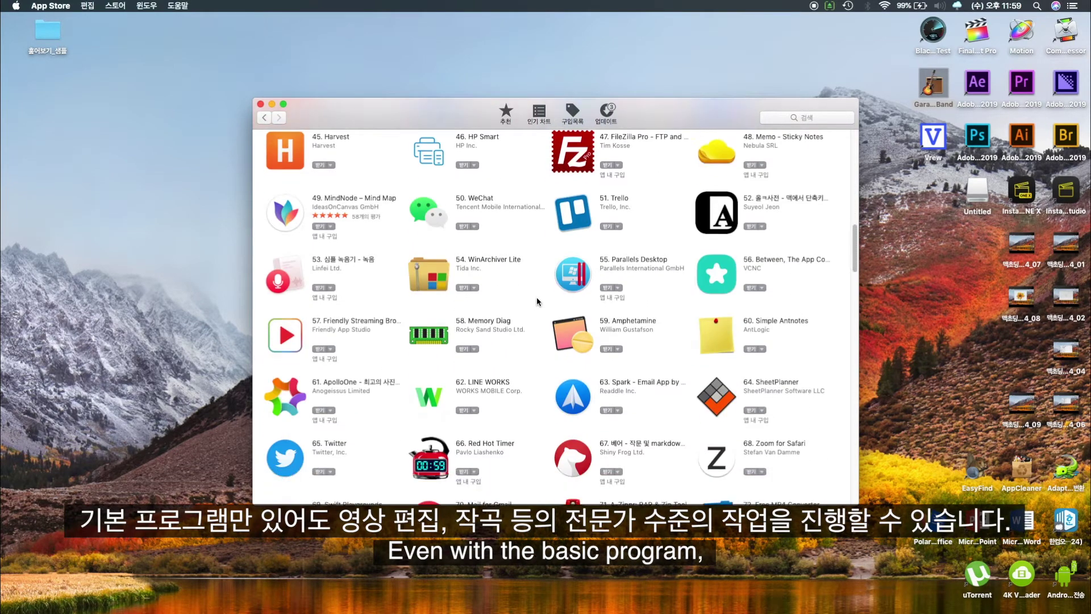
scroll(537, 301, down, 5)
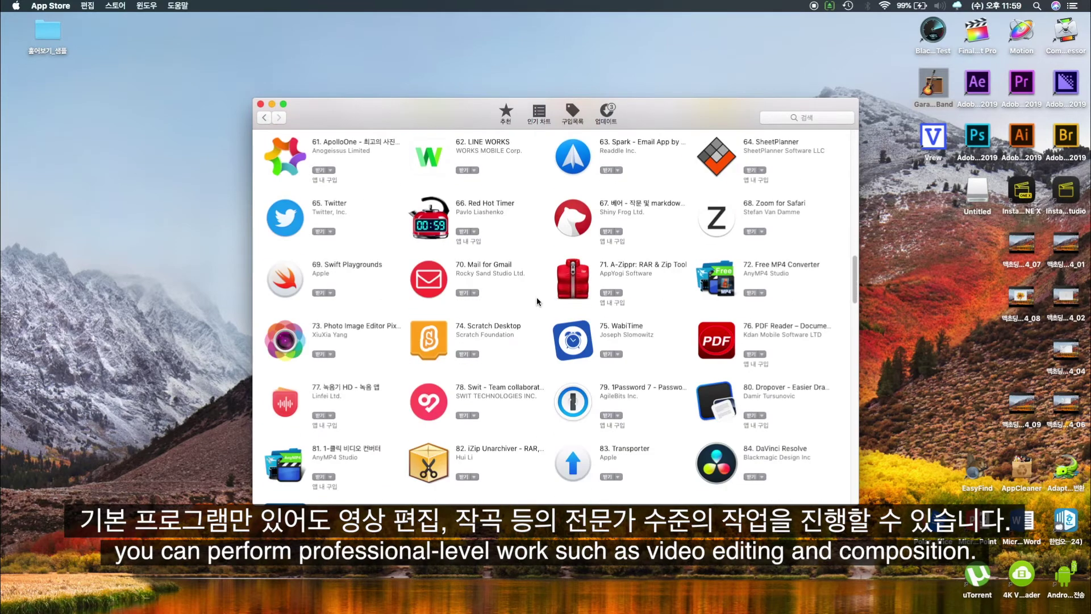
scroll(539, 303, down, 8)
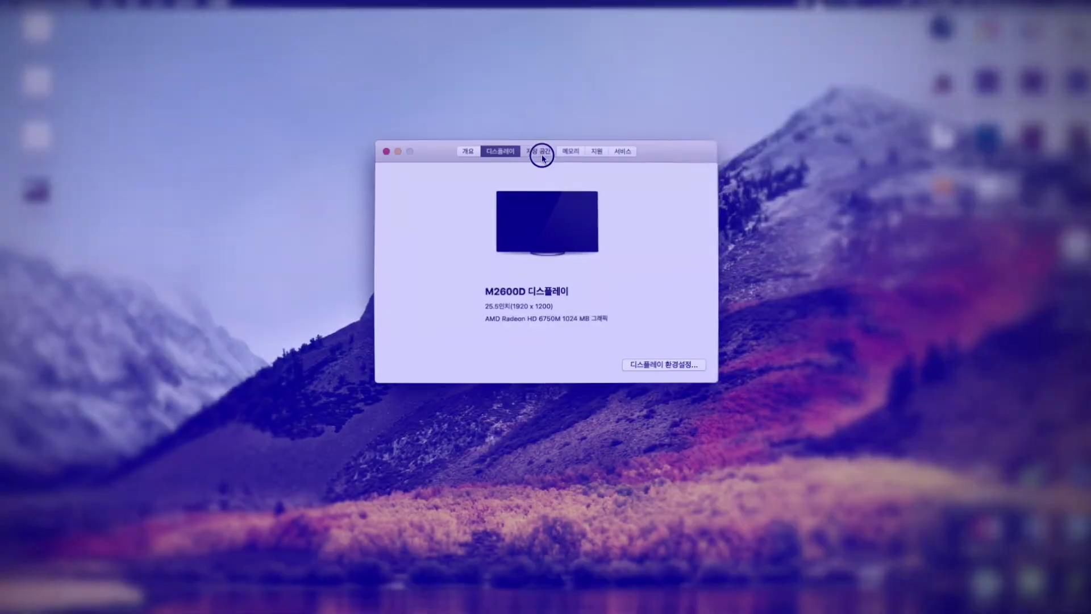
Step: Show the storage (저장 공간) information in the Mac's system overview
click(543, 150)
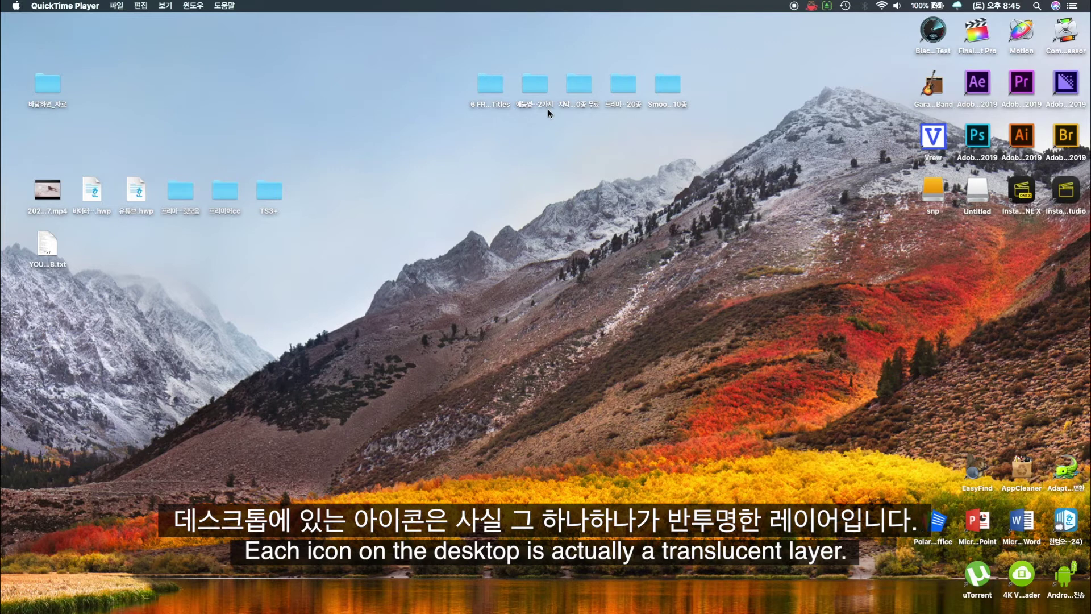
Step: Select the desktop's app icons, files and folders in groups and clear the selection
drag(877, 26, 1076, 219)
drag(892, 413, 1074, 612)
drag(767, 56, 26, 287)
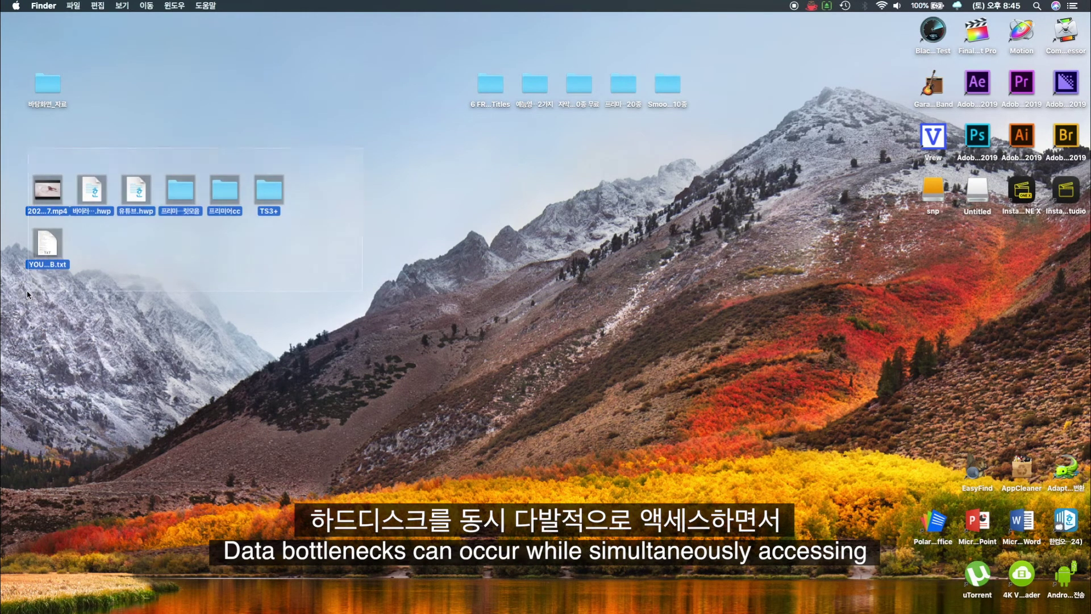
click(172, 75)
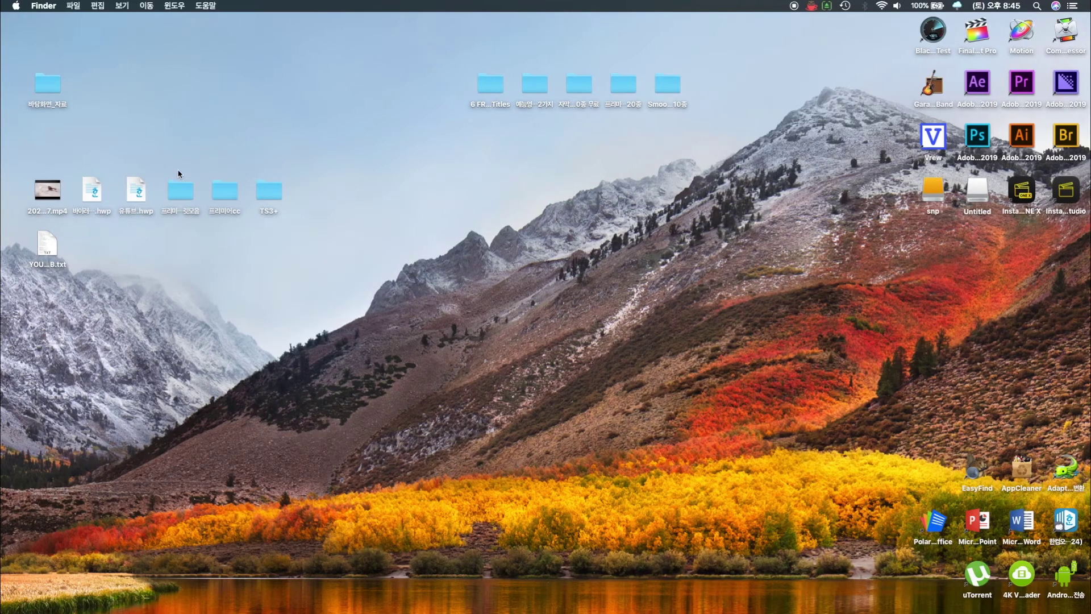
Step: Move the five template folders into 프리미어2018템플릿모음, and move the remaining loose desktop files and folders as one group
click(182, 191)
click(375, 122)
drag(716, 82, 172, 200)
click(211, 142)
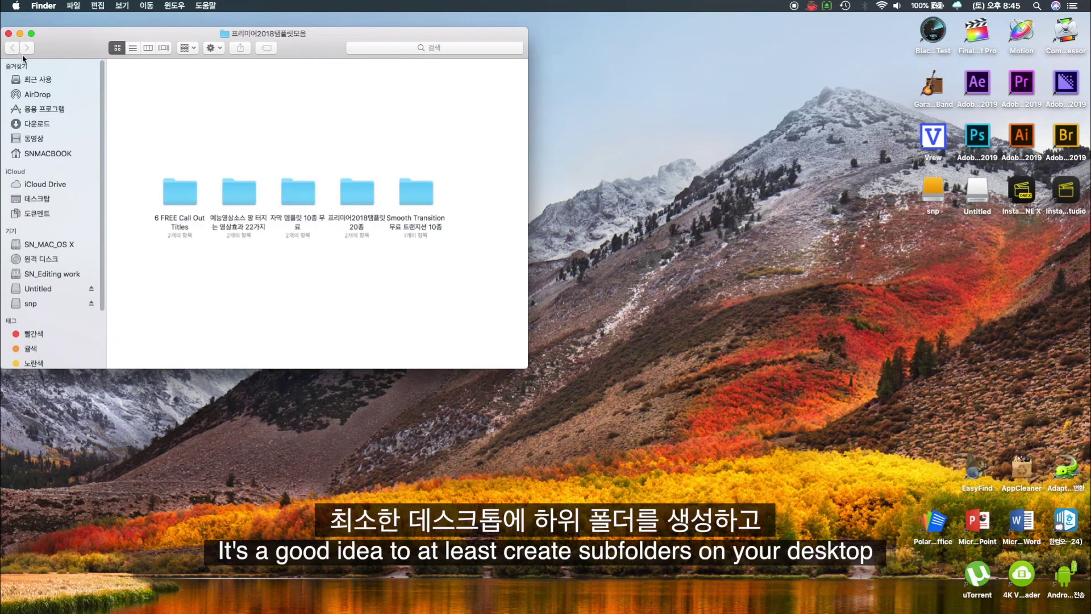
click(8, 33)
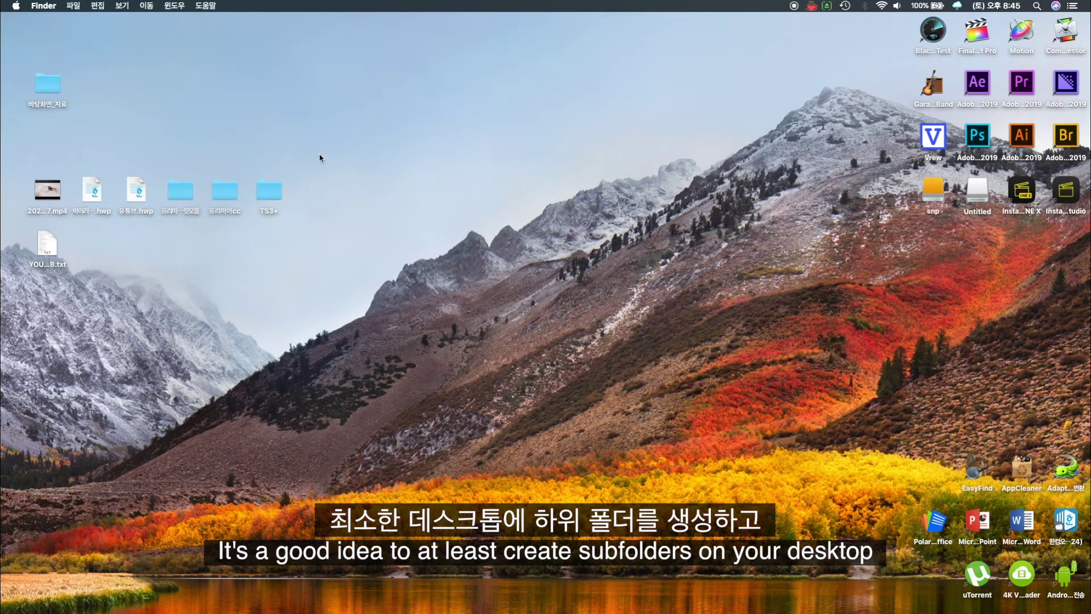
drag(331, 159, 43, 277)
drag(48, 192, 700, 152)
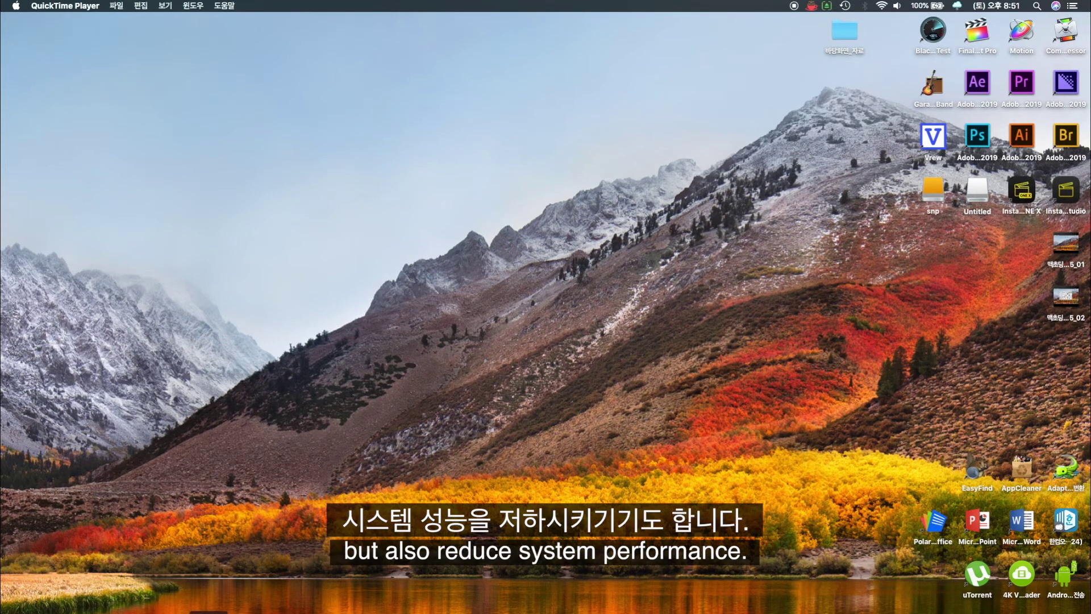
Step: Open a Finder window at the SNMACBOOK home folder and view the 동영상 folder
click(209, 612)
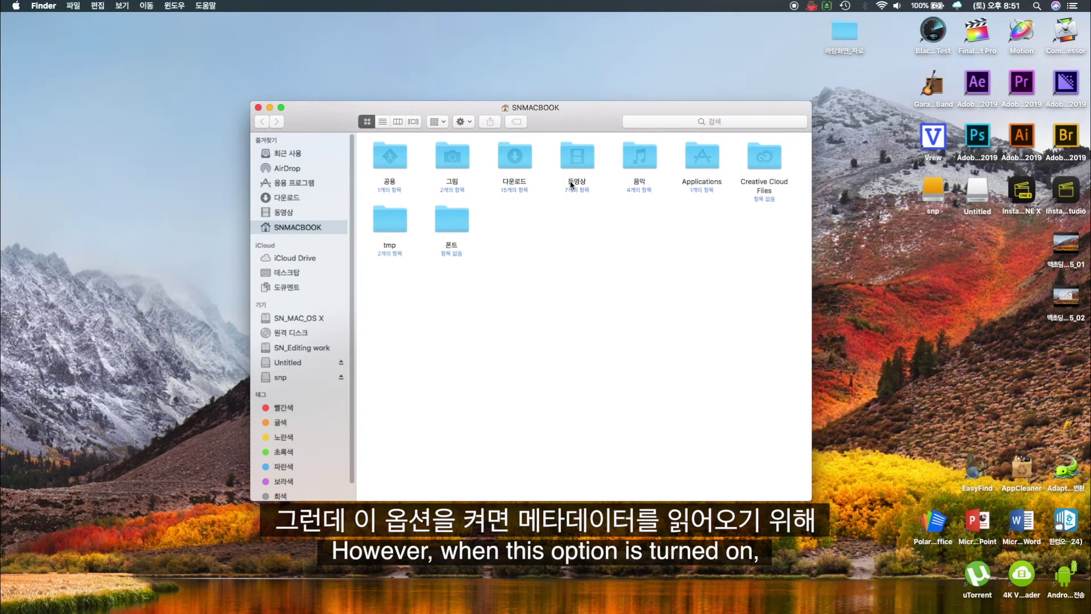
click(576, 163)
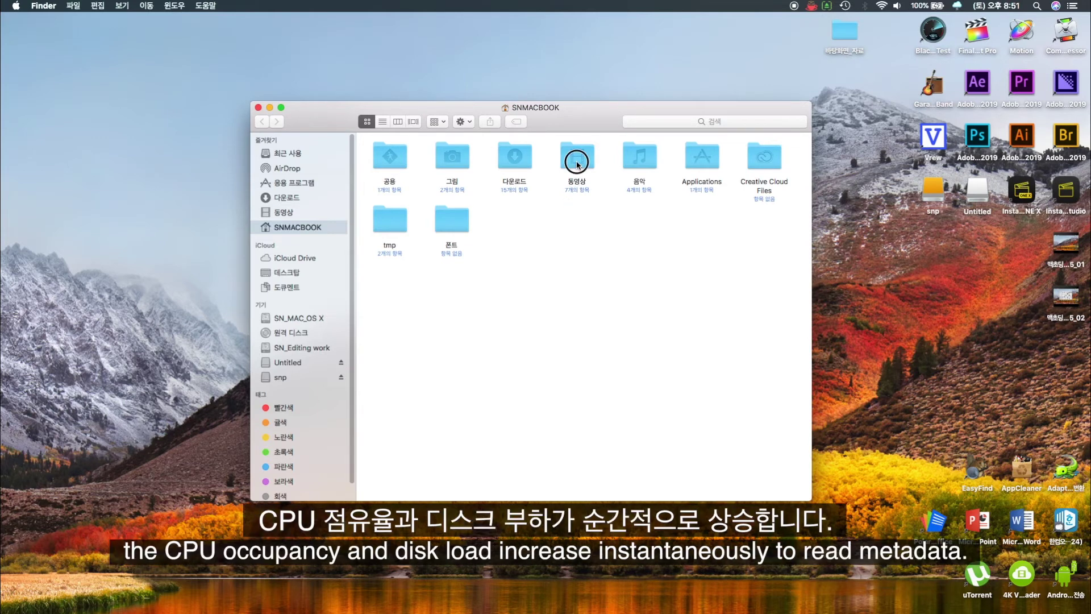
double_click(576, 163)
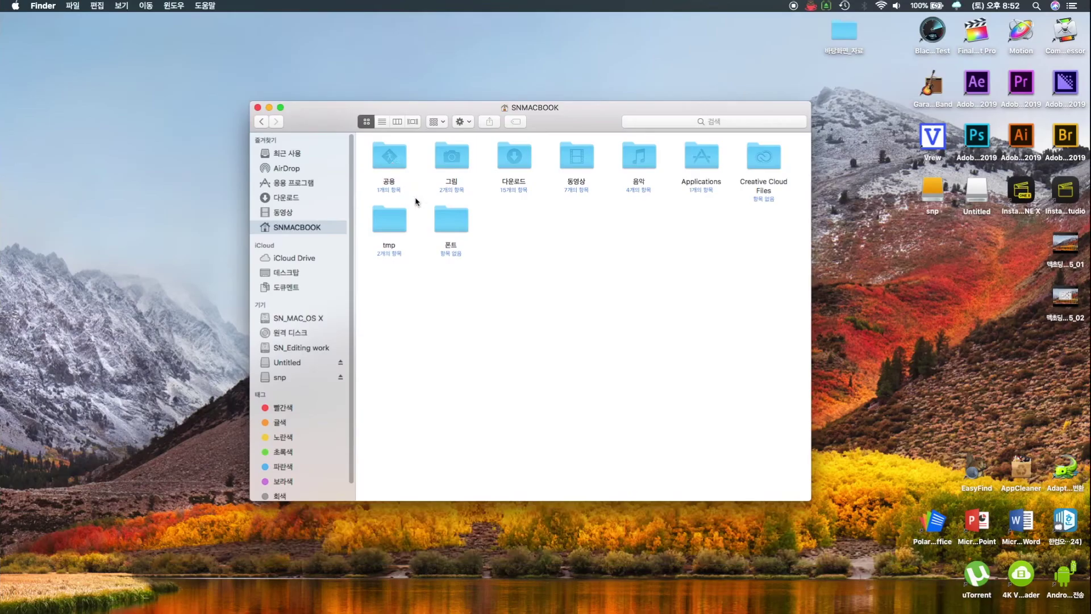
Step: Turn off item info (항목 정보 보기) in the SNMACBOOK folder's view options and make these settings the default
click(393, 165)
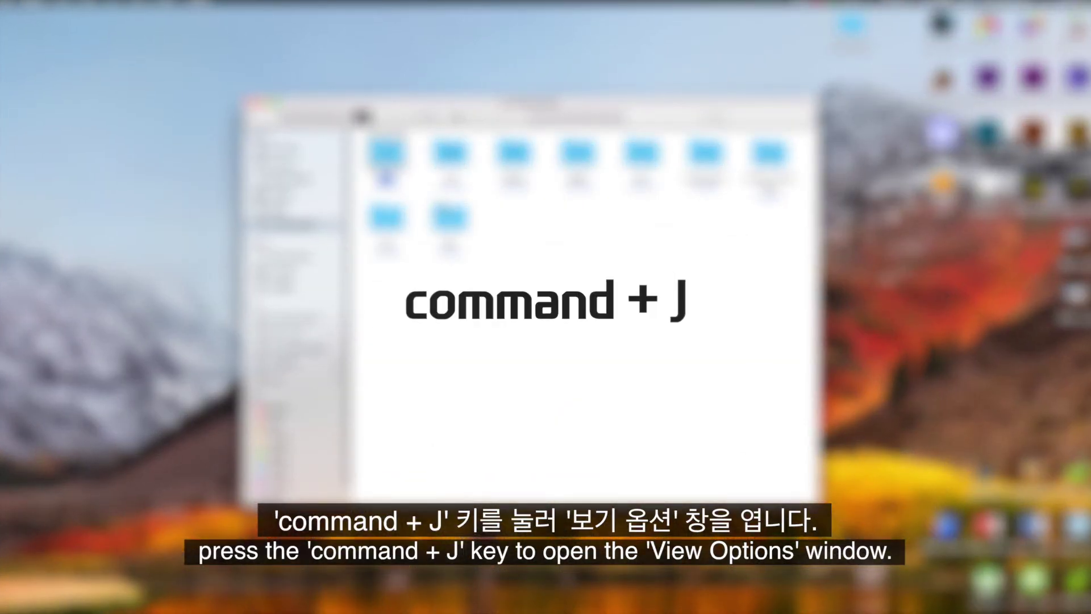
key(super+j)
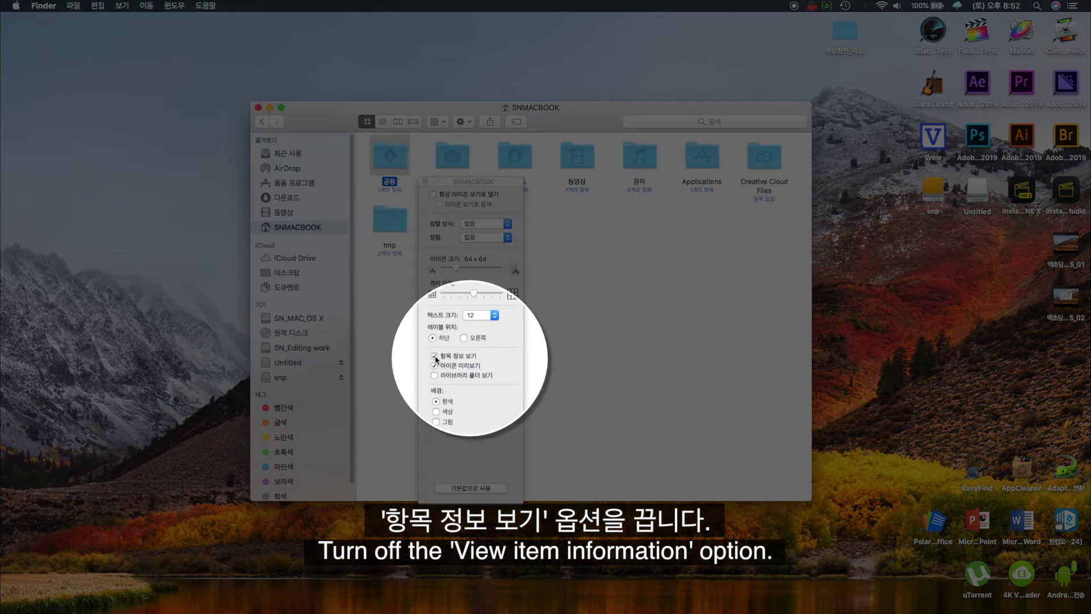
click(435, 356)
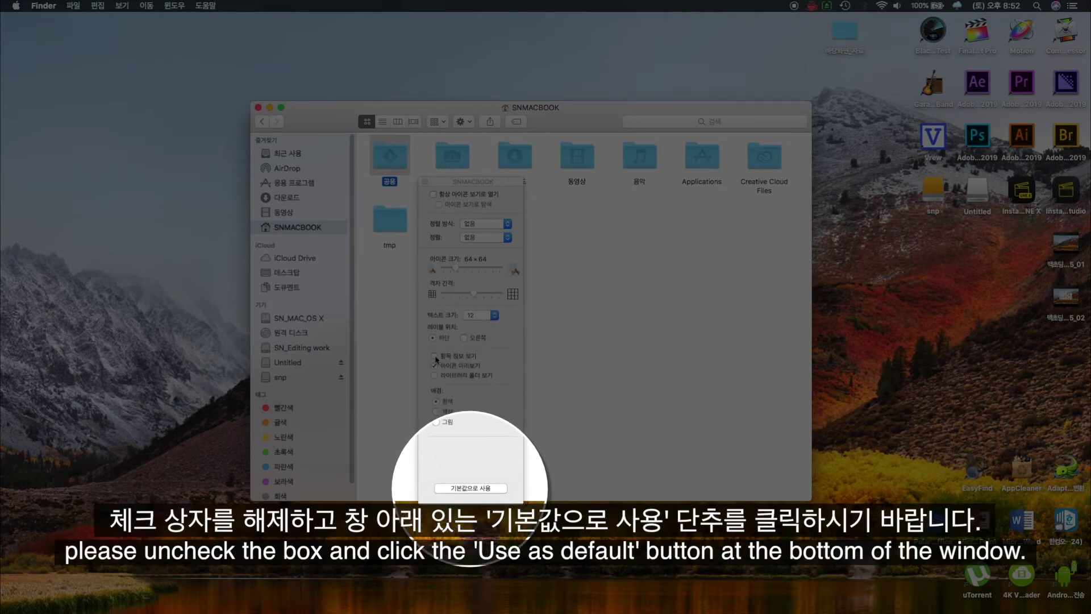
click(480, 489)
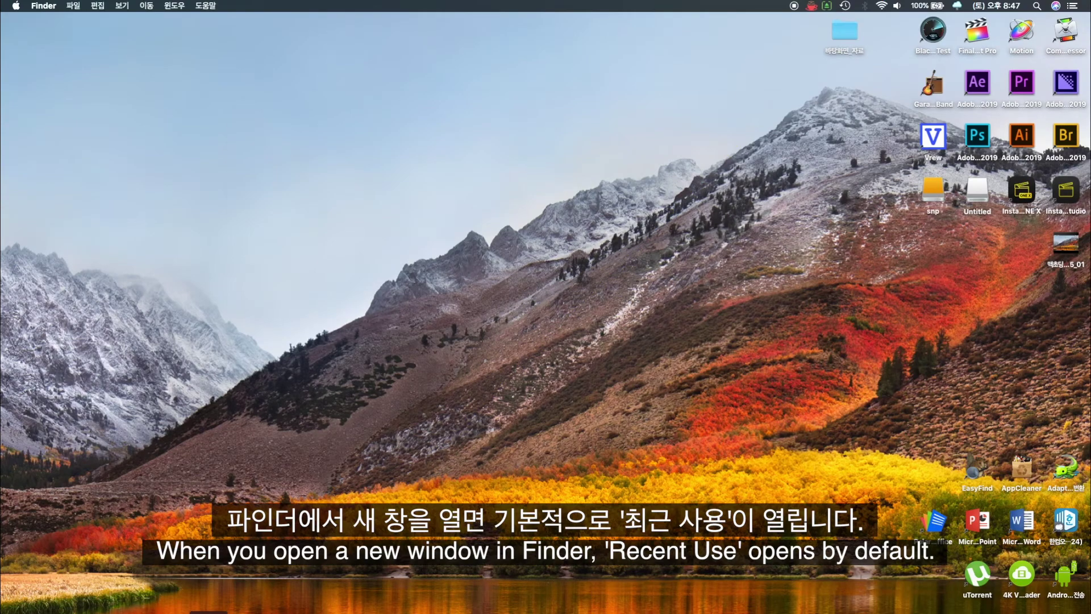
Step: Open a new Finder window and look through the files in Recents (최근 사용)
key(super+n)
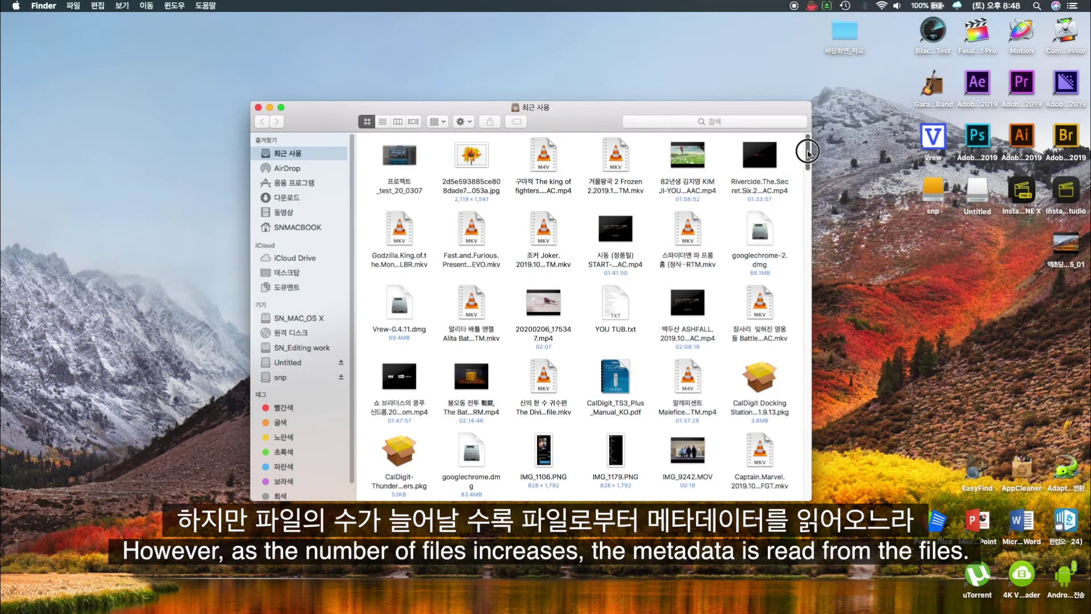
drag(807, 153, 817, 177)
drag(821, 188, 836, 384)
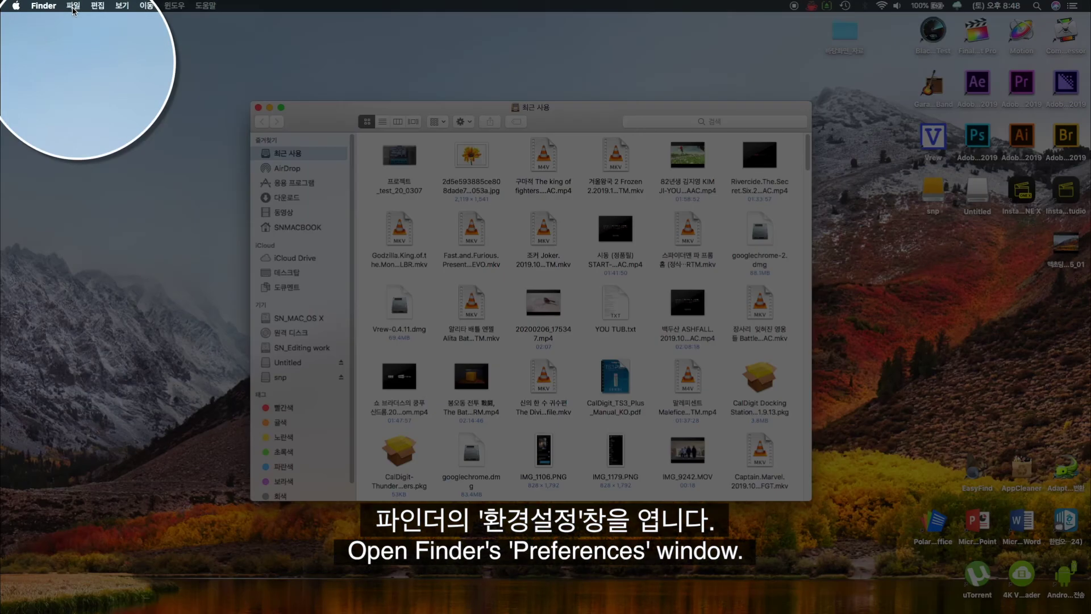
Step: Set new Finder windows to show the SNMACBOOK home folder, close the open windows, and open a new Finder window
click(44, 6)
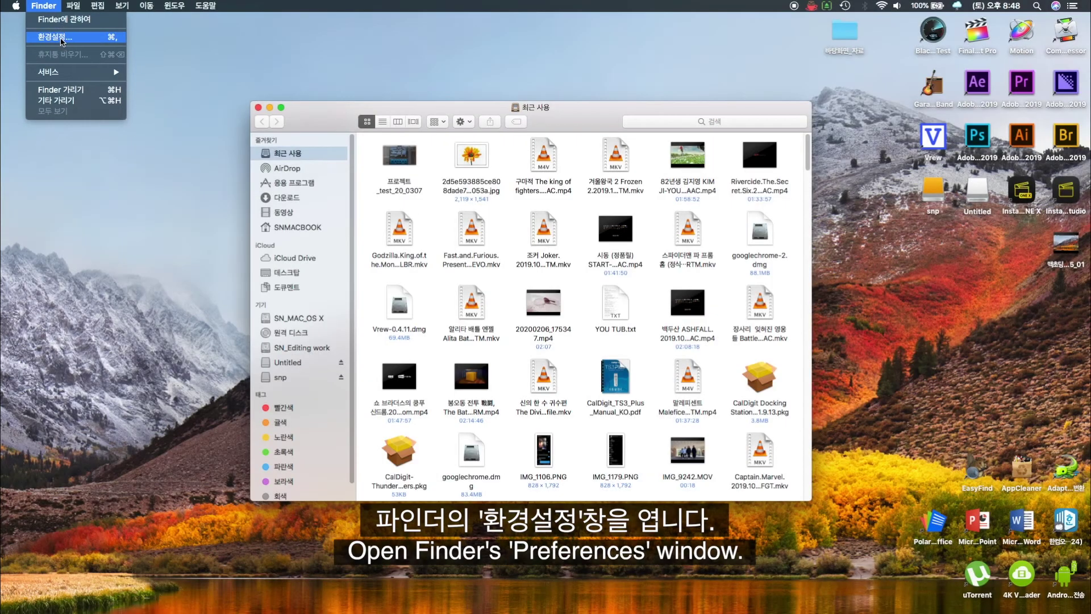
click(62, 38)
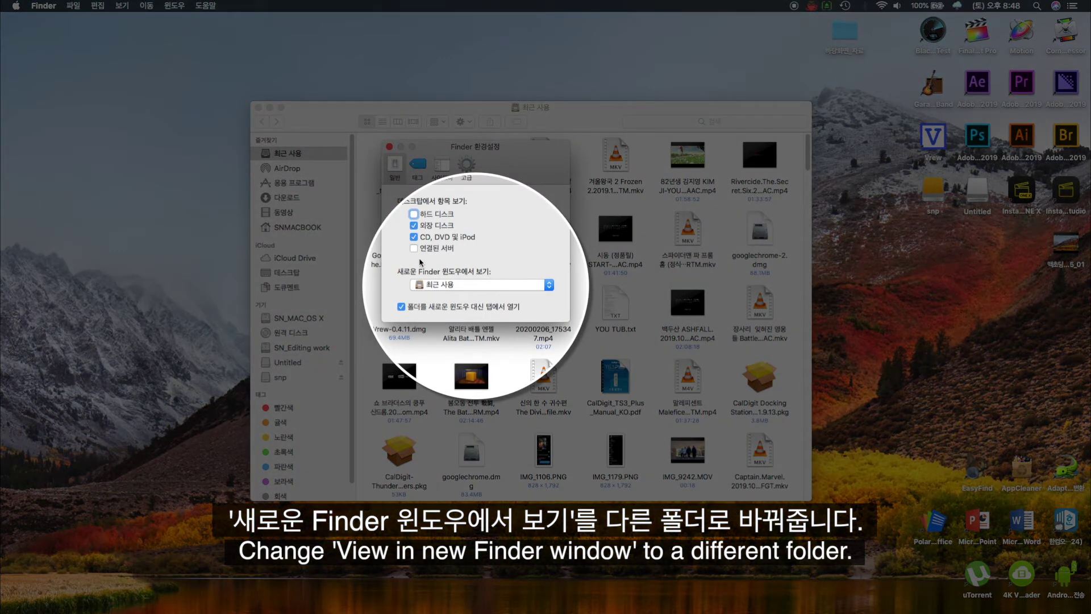
click(549, 287)
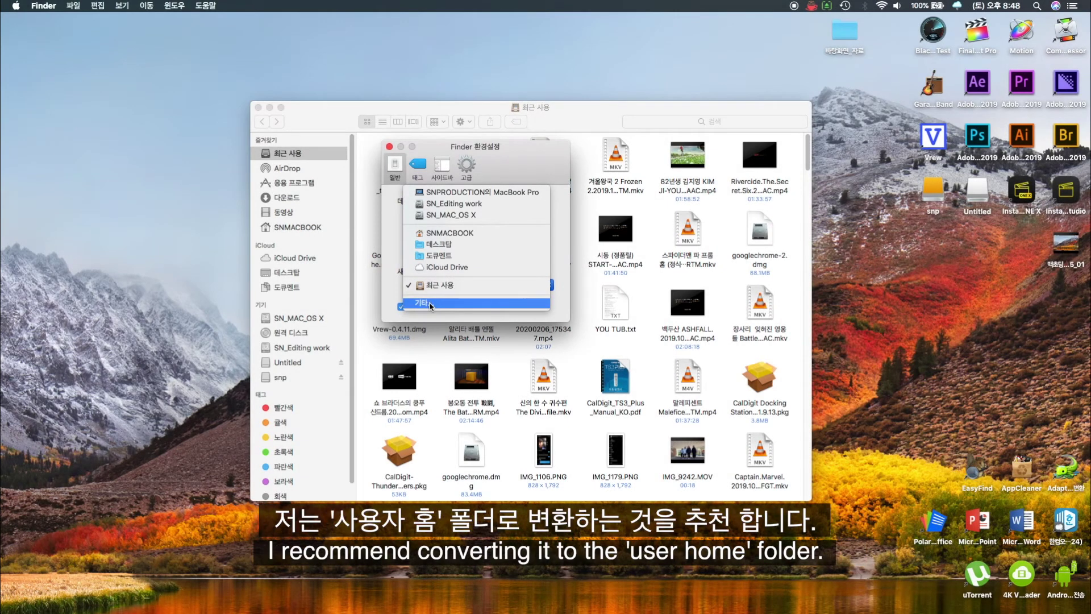
click(430, 304)
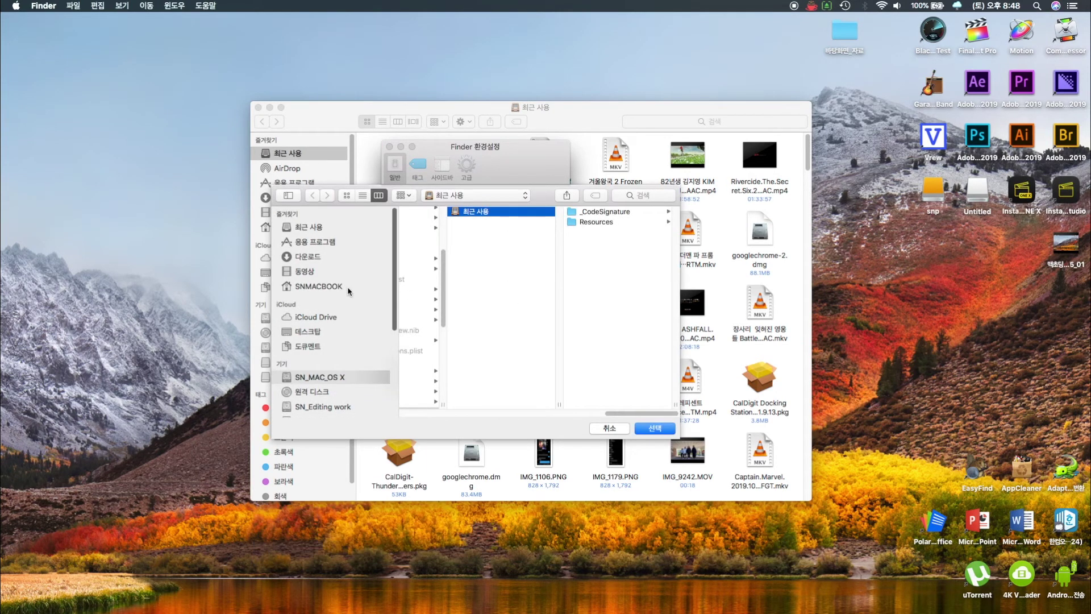
click(324, 287)
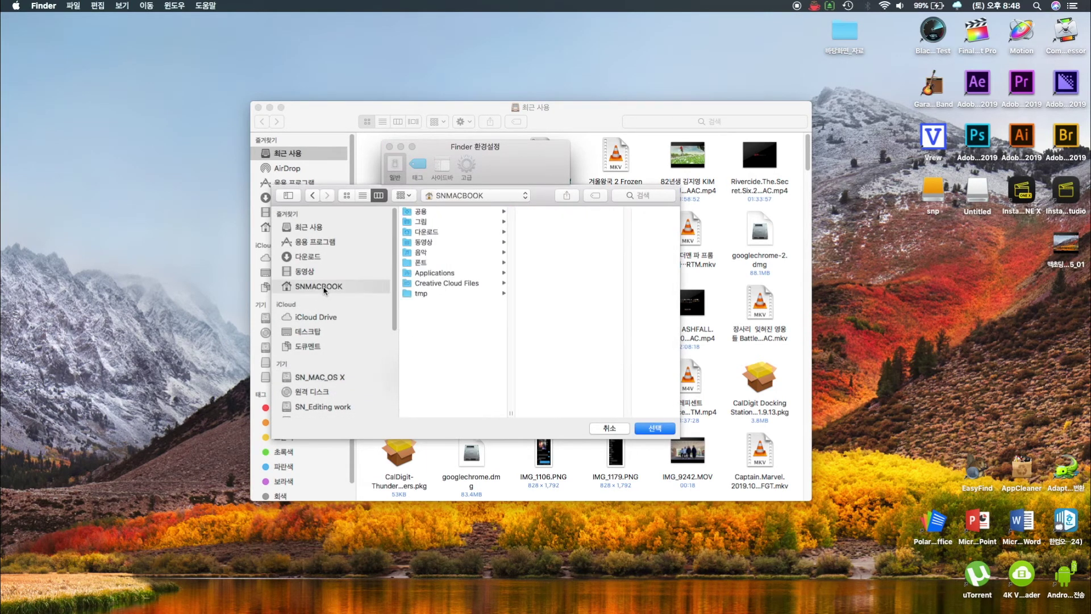
click(656, 429)
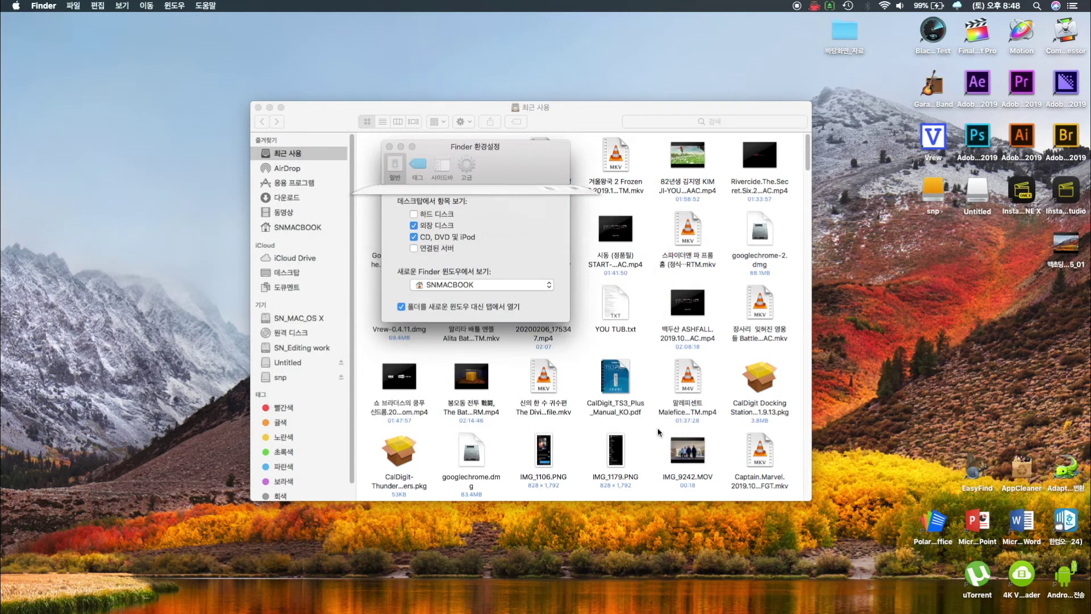
click(389, 147)
click(259, 107)
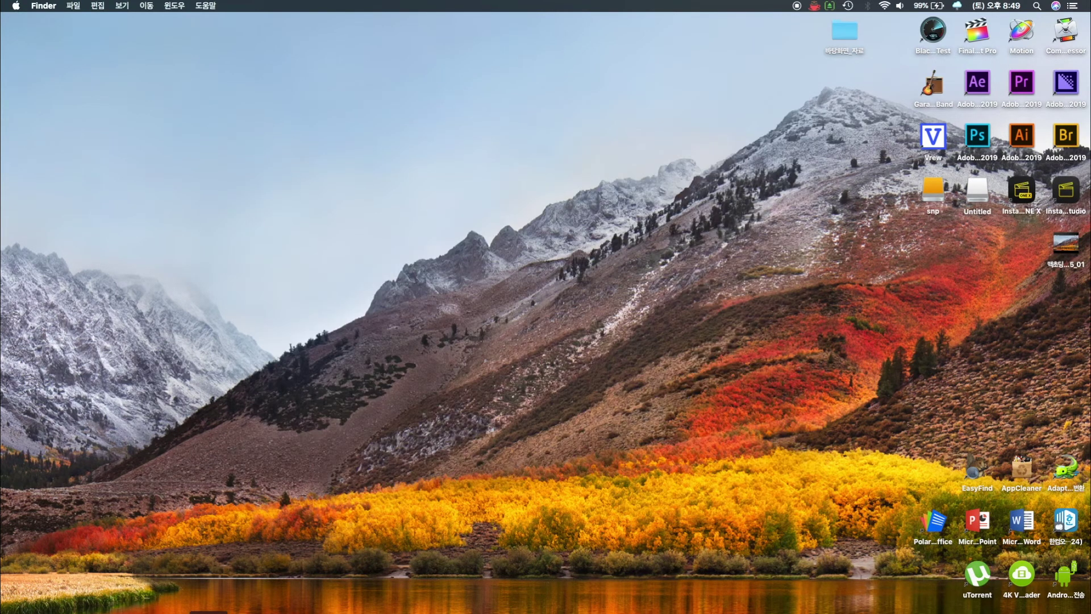
key(super+n)
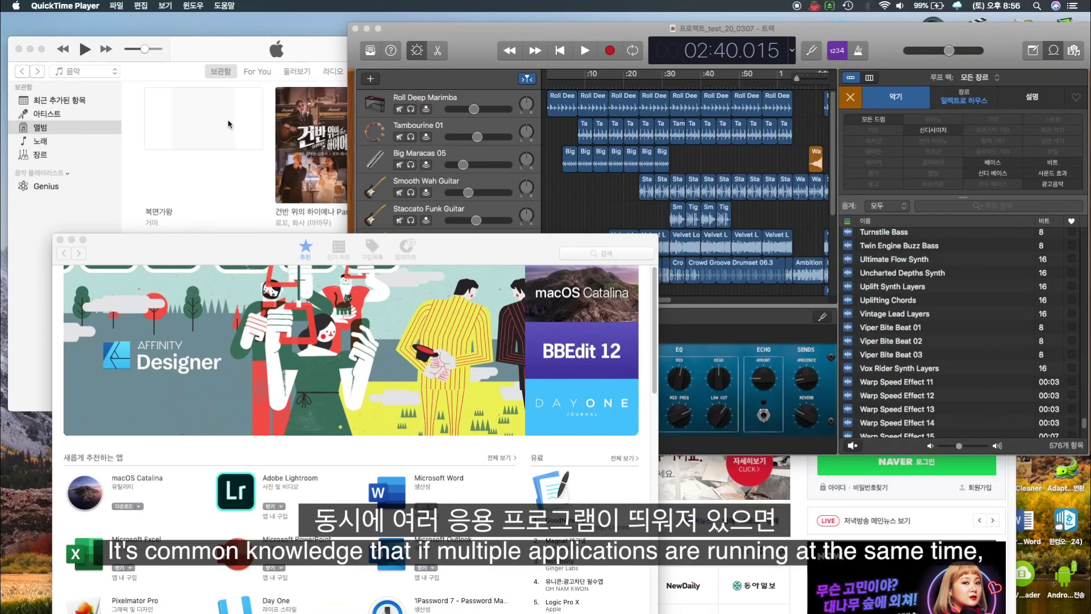
Step: Switch between the open iTunes, App Store, Safari and GarageBand windows to view the applications running at the same time
click(221, 48)
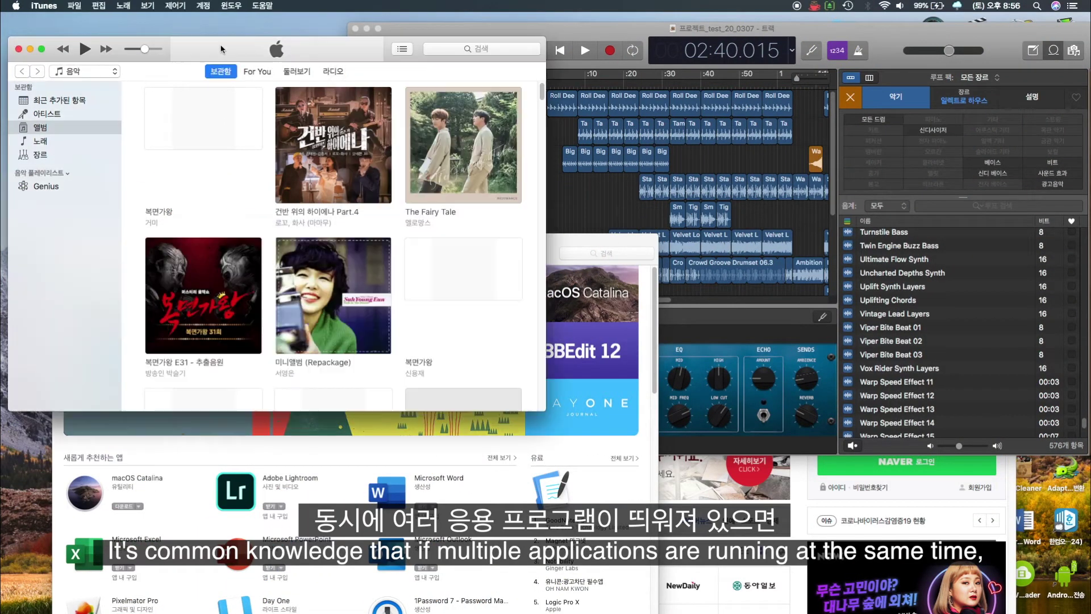
click(575, 240)
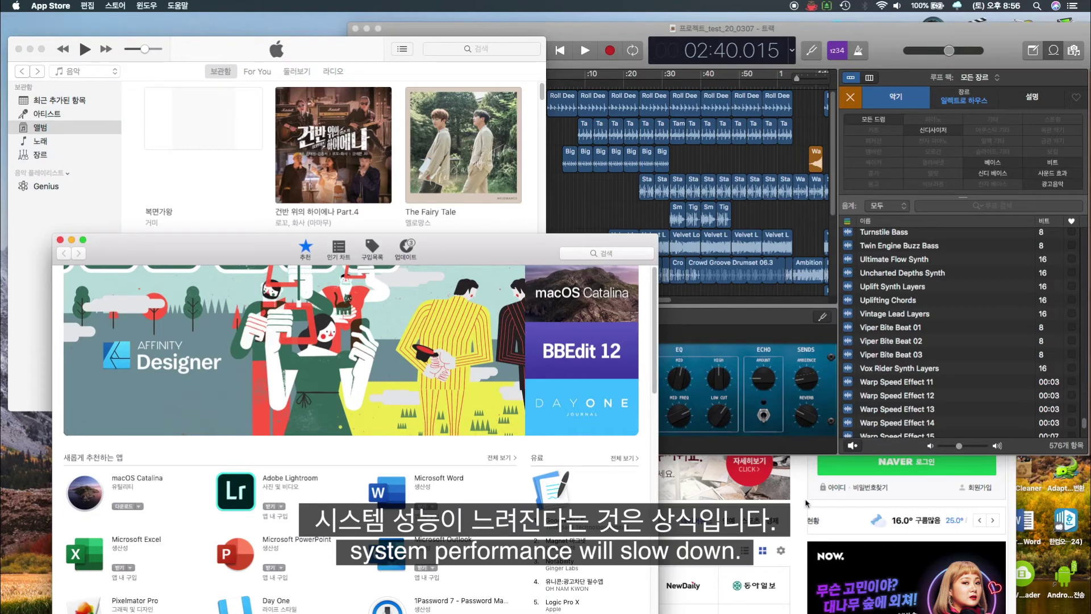
click(798, 479)
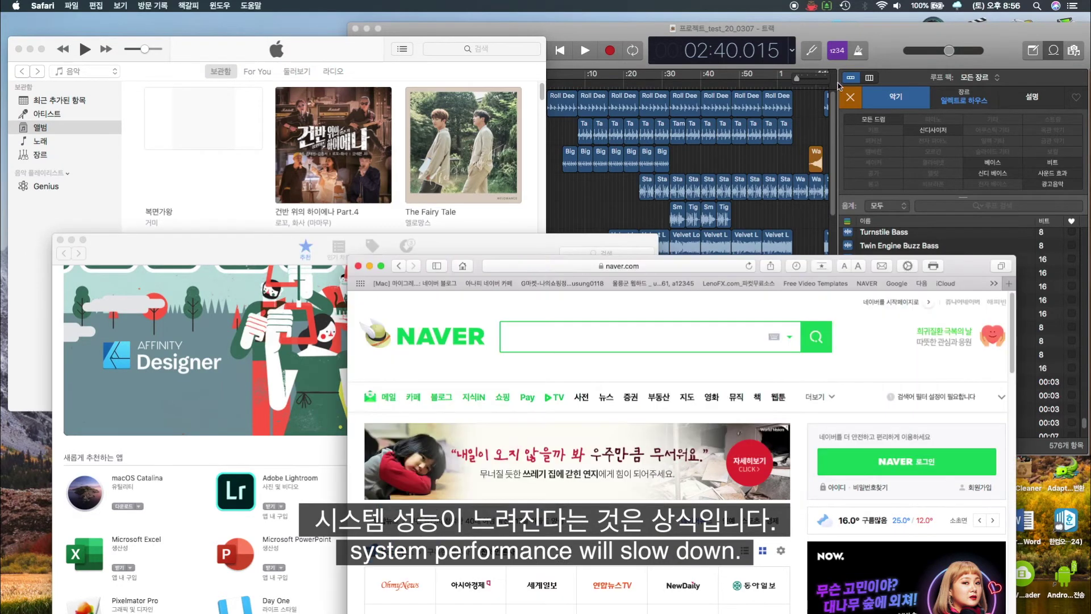
click(878, 43)
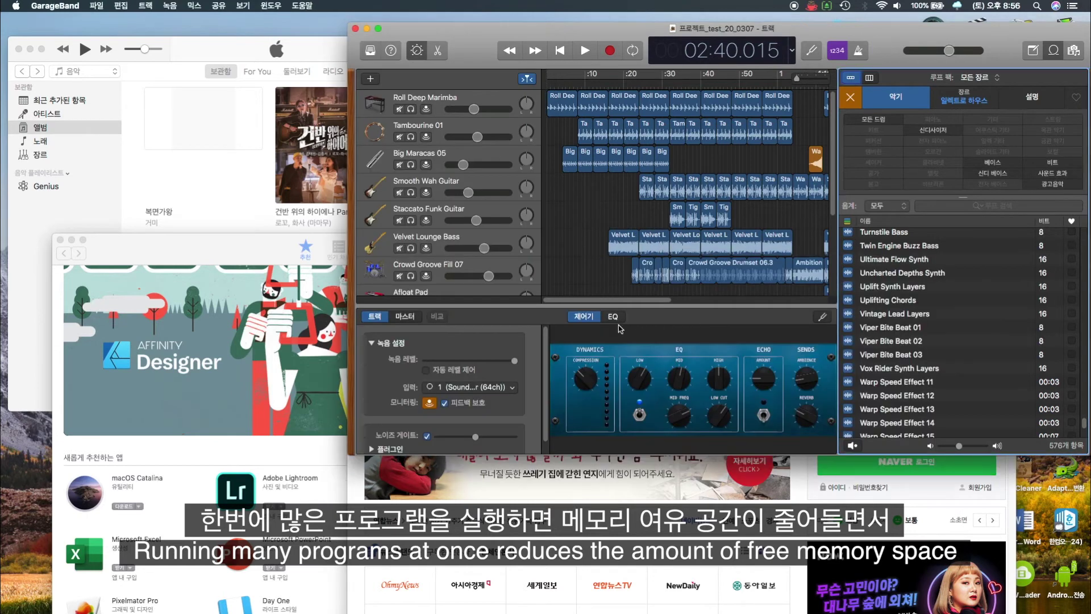
mouse_move(617, 302)
mouse_down()
mouse_move(670, 302)
mouse_move(619, 300)
mouse_up()
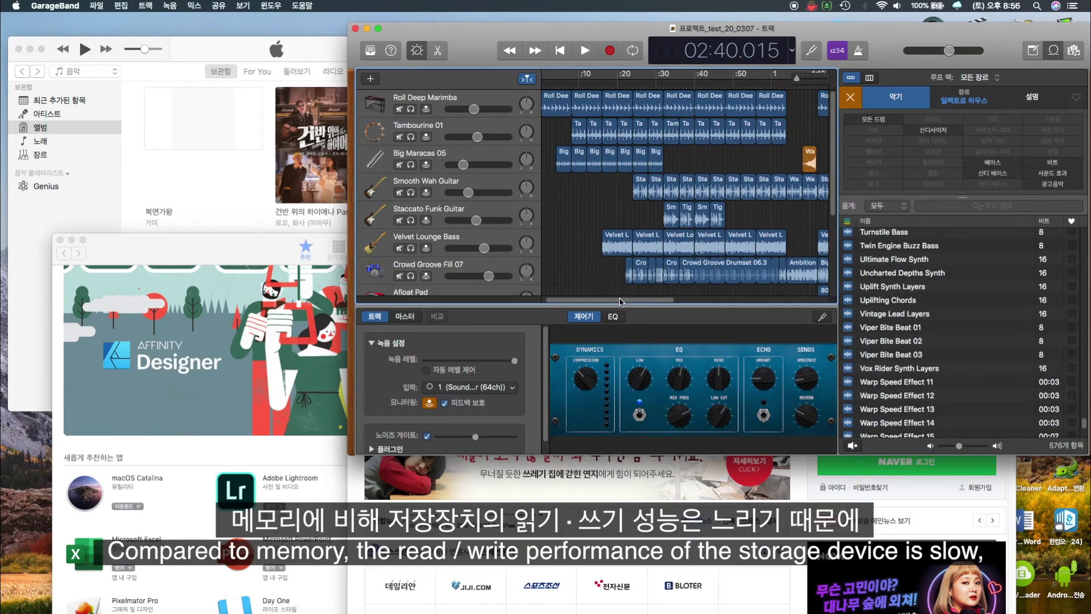
click(256, 253)
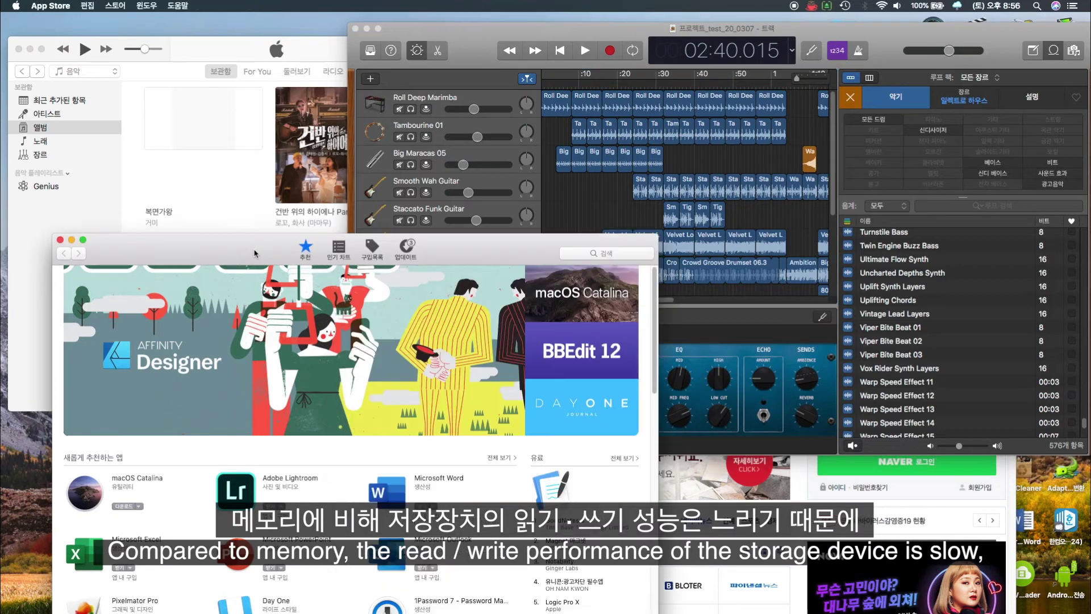
click(804, 513)
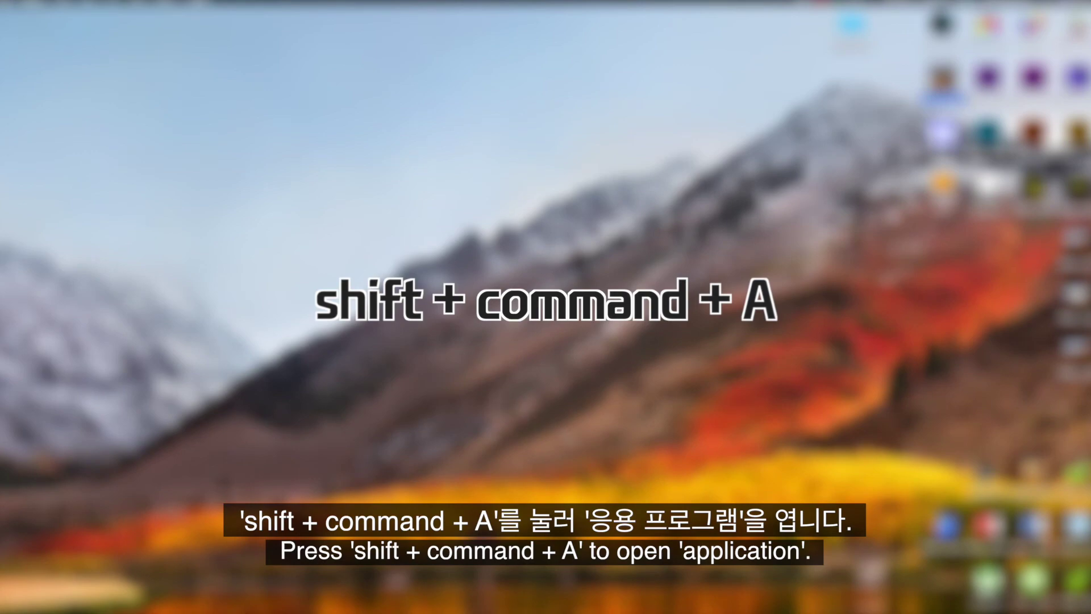
Step: Open the 응용 프로그램 folder in Finder and launch 활성 상태 보기 from its 유틸리티 folder
key(shift+super+a)
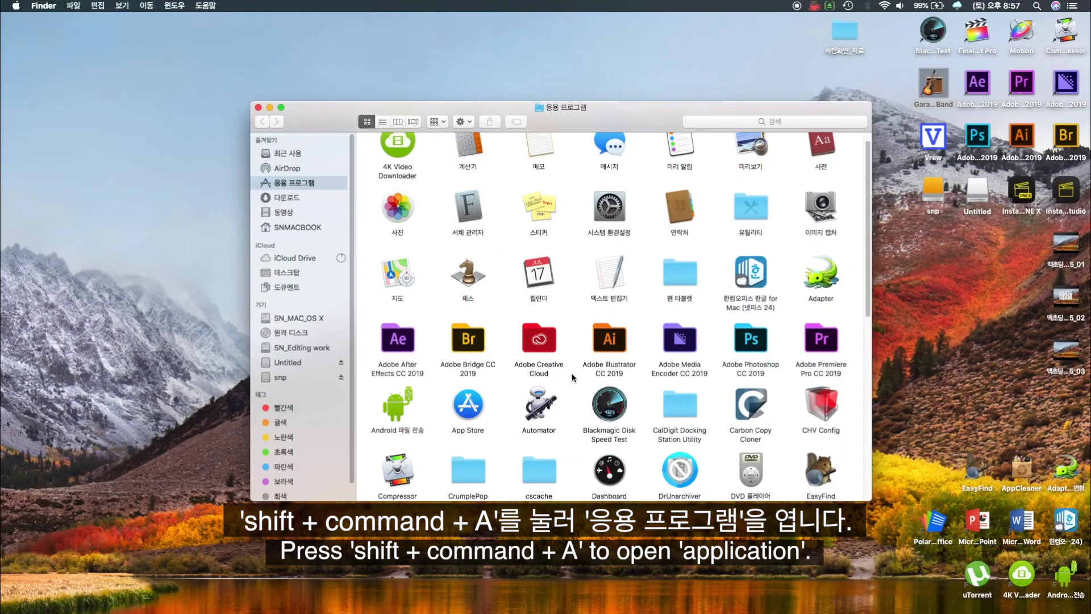
scroll(572, 373, down, 2)
scroll(572, 373, up, 2)
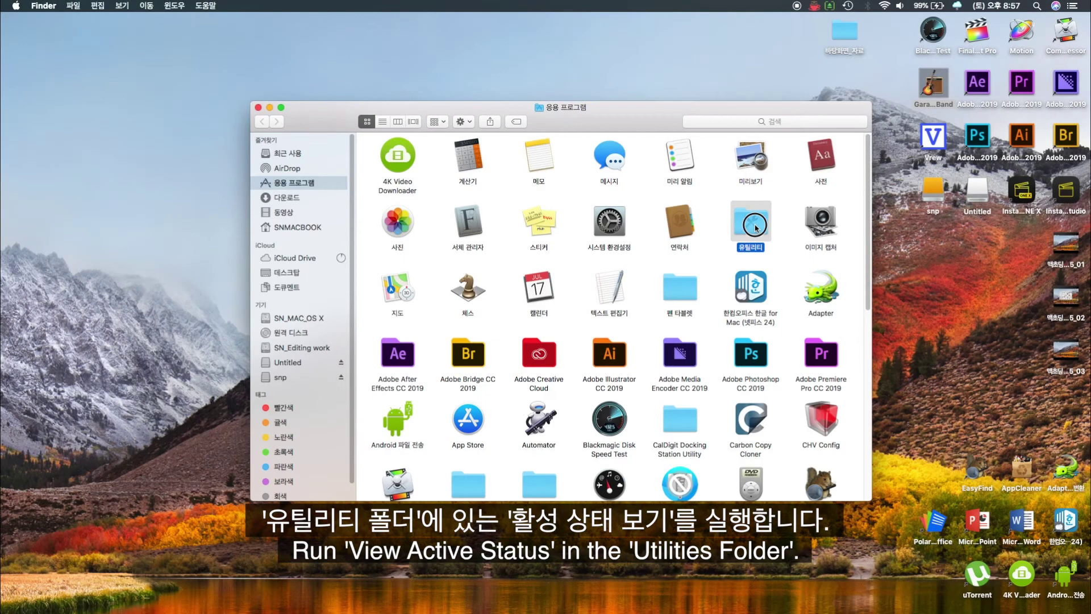
double_click(751, 223)
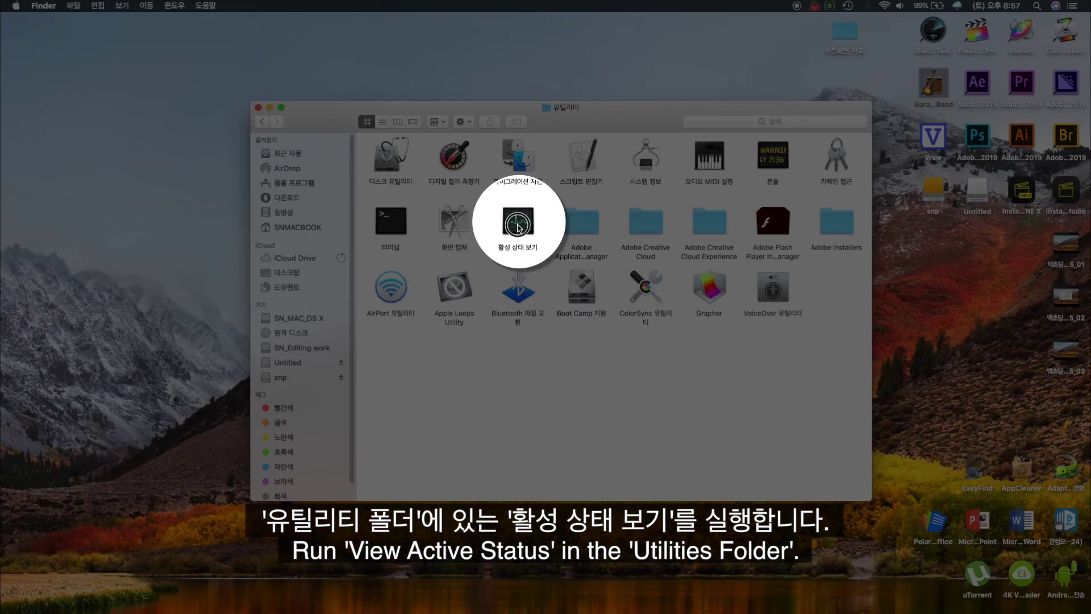
double_click(518, 226)
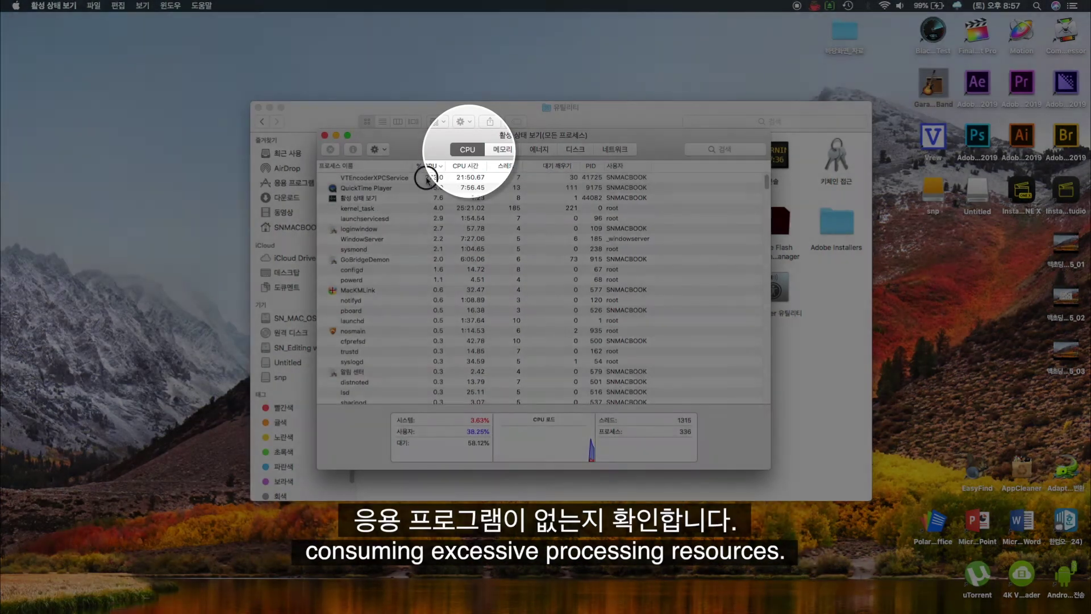
Step: Examine the processes sorted by CPU usage for applications consuming excessive processing resources
click(405, 180)
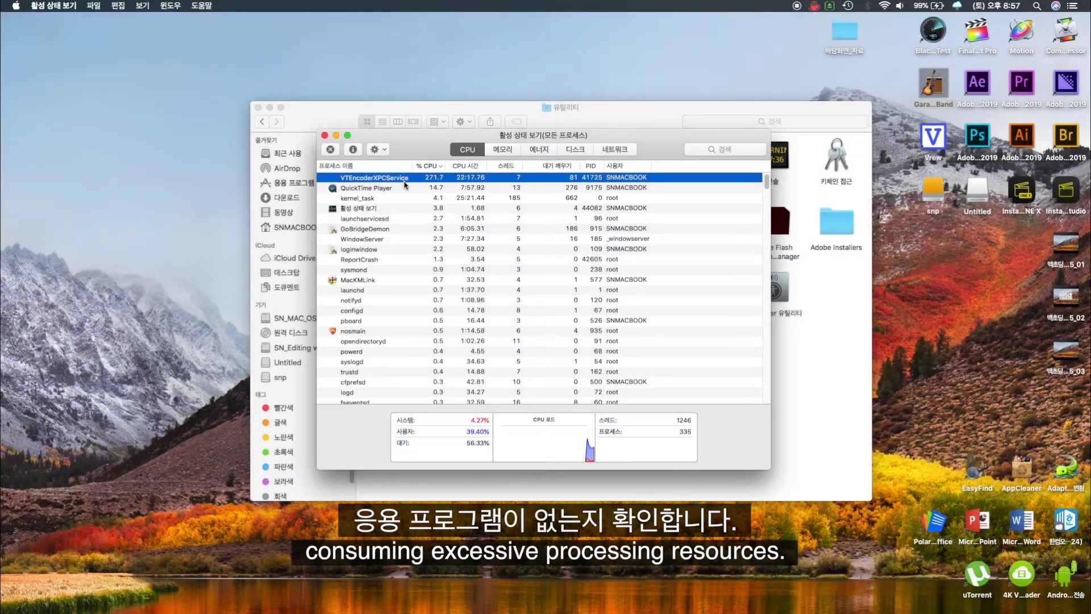
scroll(409, 287, down, 10)
scroll(409, 287, up, 10)
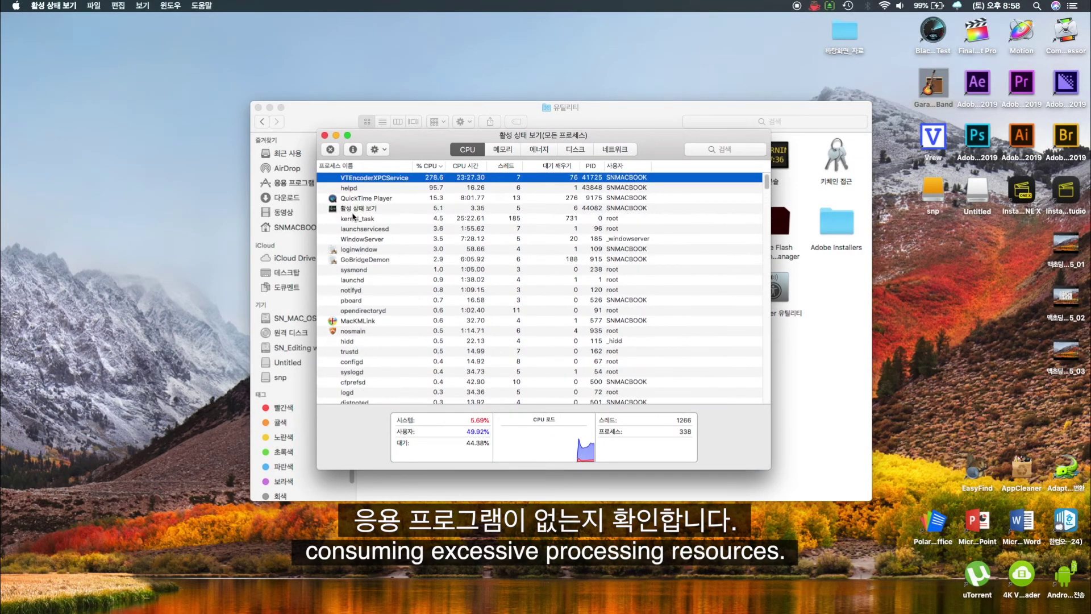
click(361, 353)
Step: Find the Safari process in the CPU process list and quit it with the normal 종료 option
scroll(361, 353, down, 5)
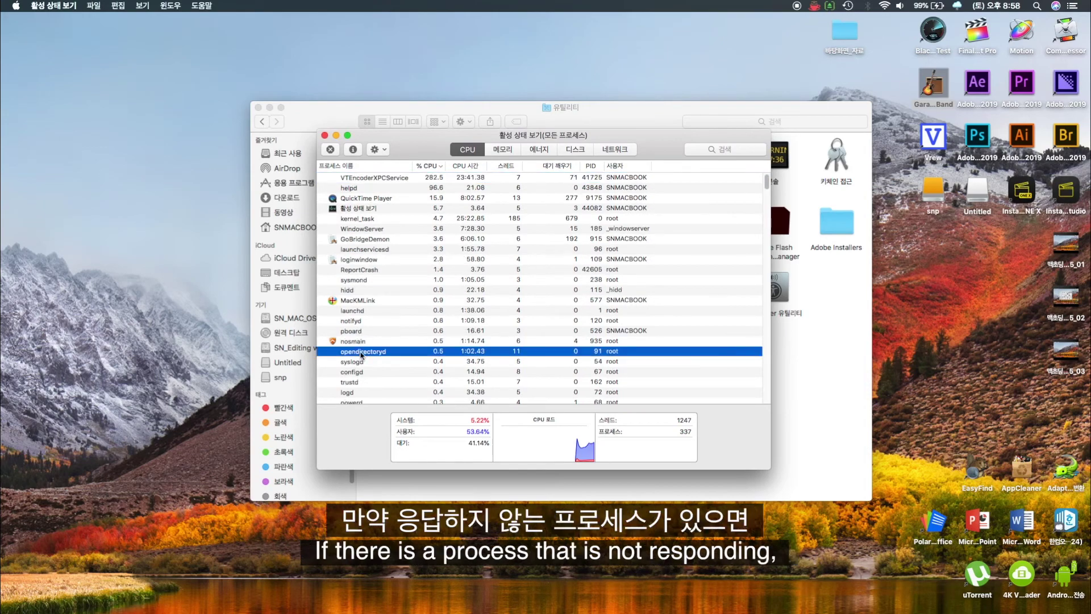
scroll(355, 355, down, 1)
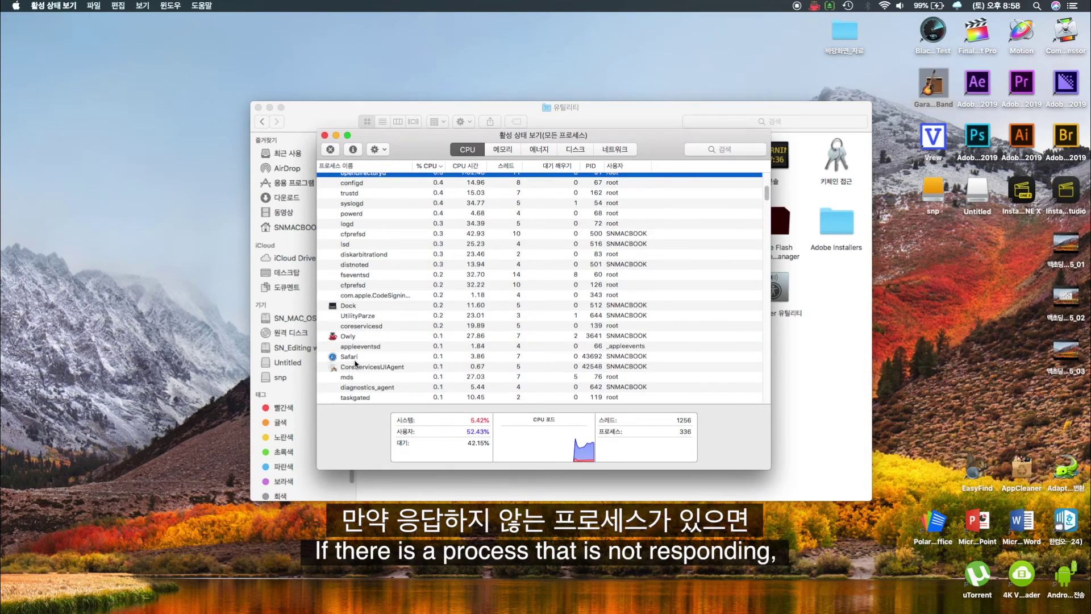
click(355, 358)
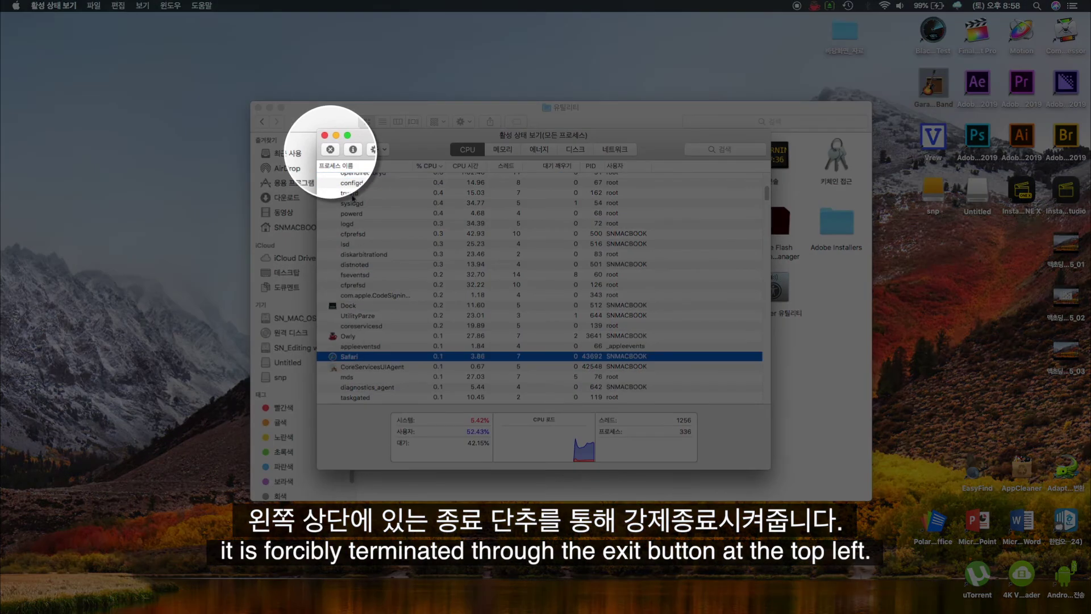
click(331, 150)
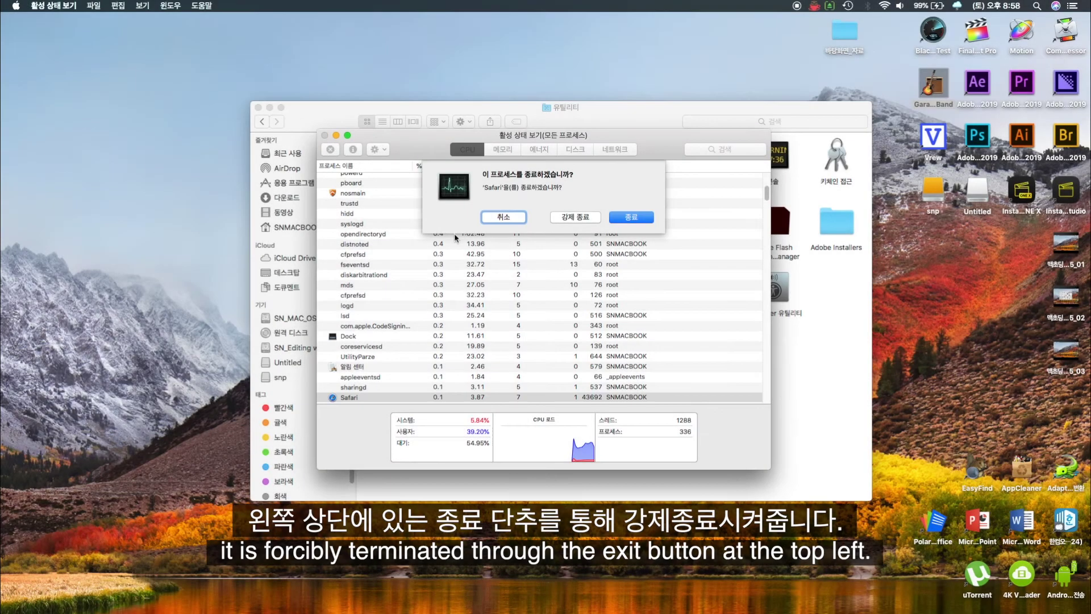
click(628, 220)
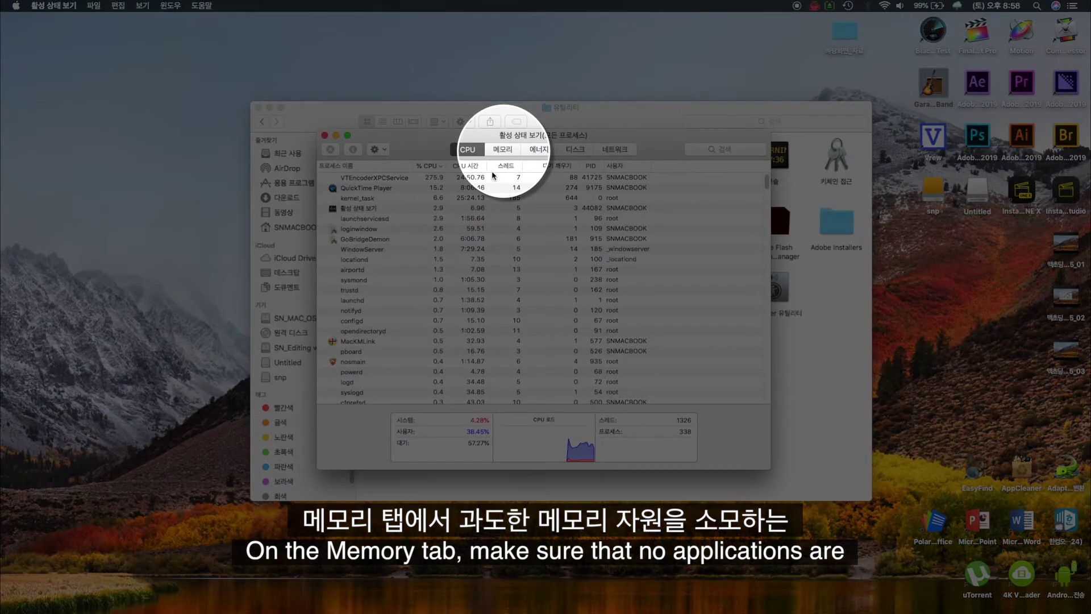
Step: Examine the memory usage of the processes, plus the memory pressure, used swap space (사용된 스왑 공간) and compressed memory (압축됨) figures
click(503, 150)
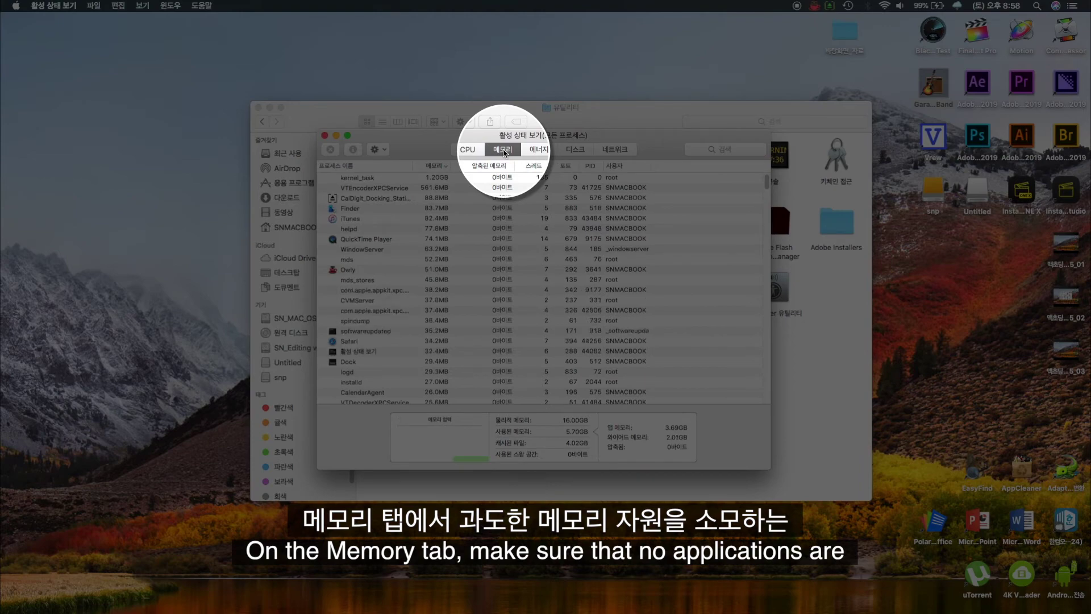
click(382, 179)
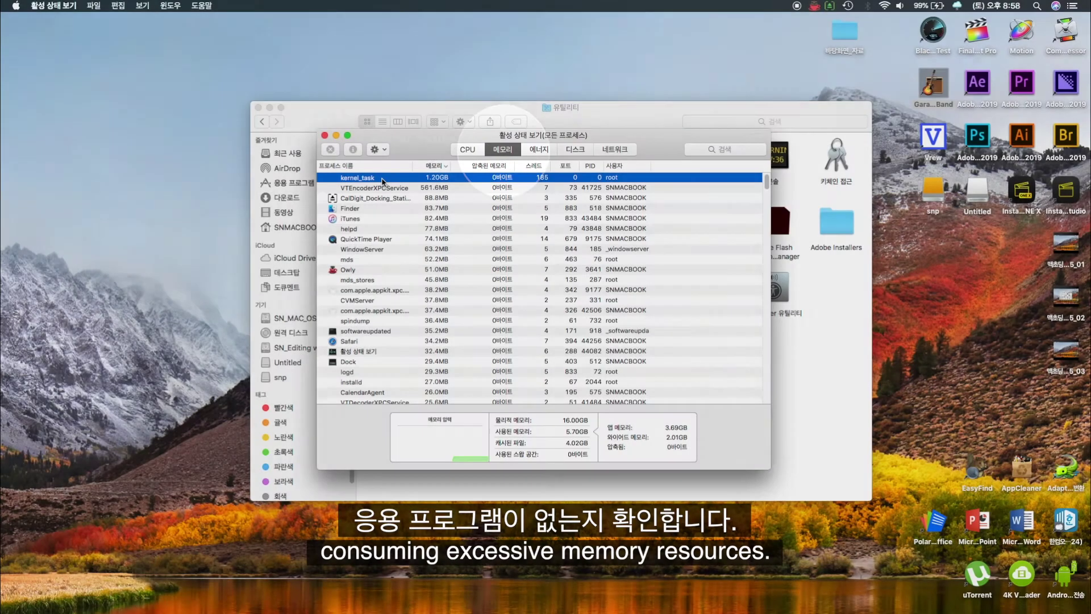
click(384, 189)
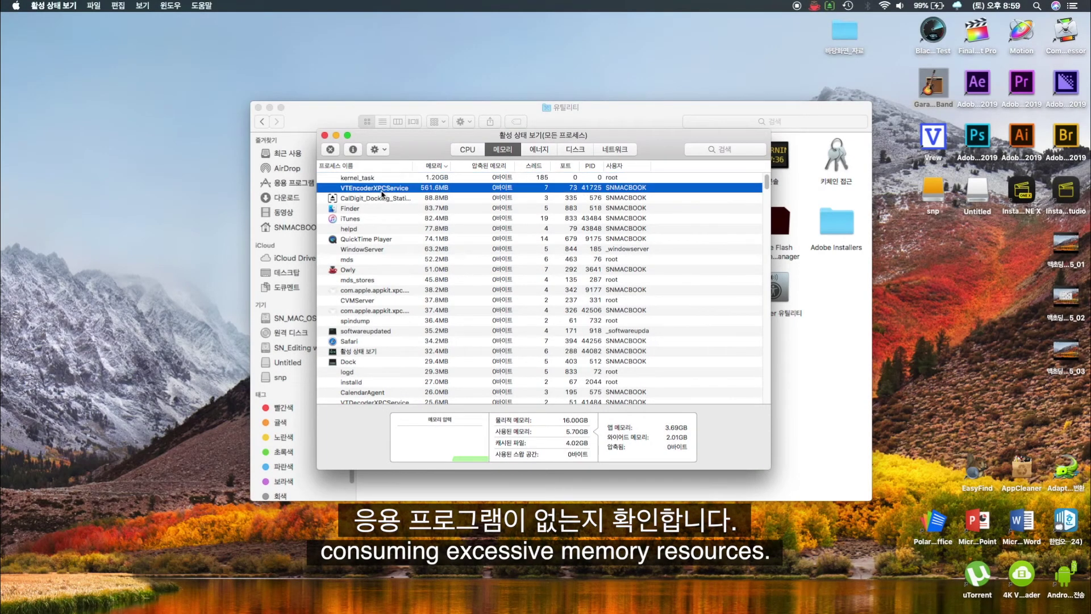
click(384, 178)
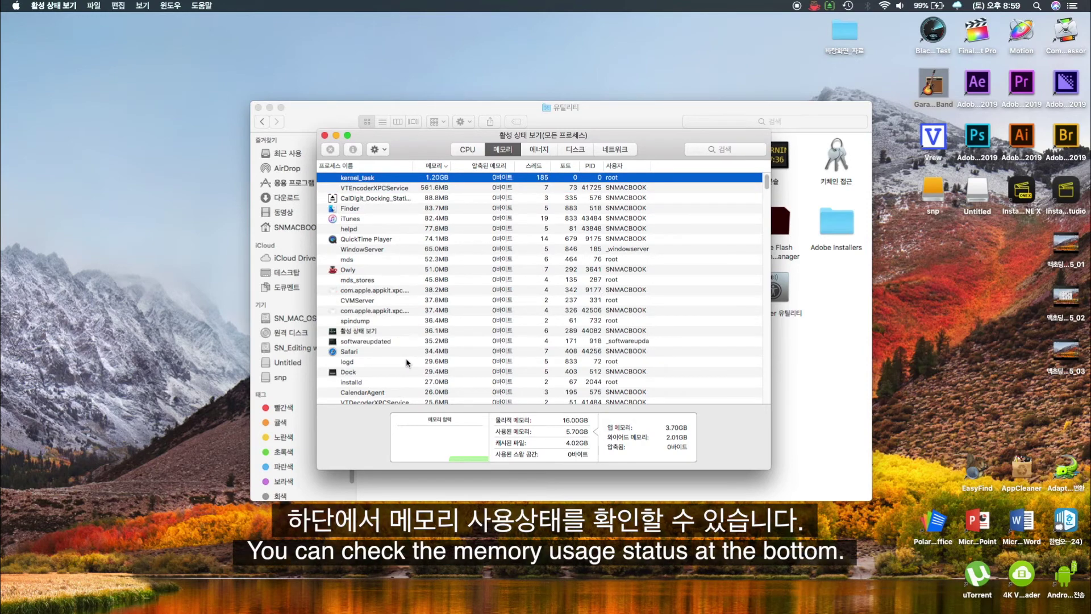
mouse_move(409, 458)
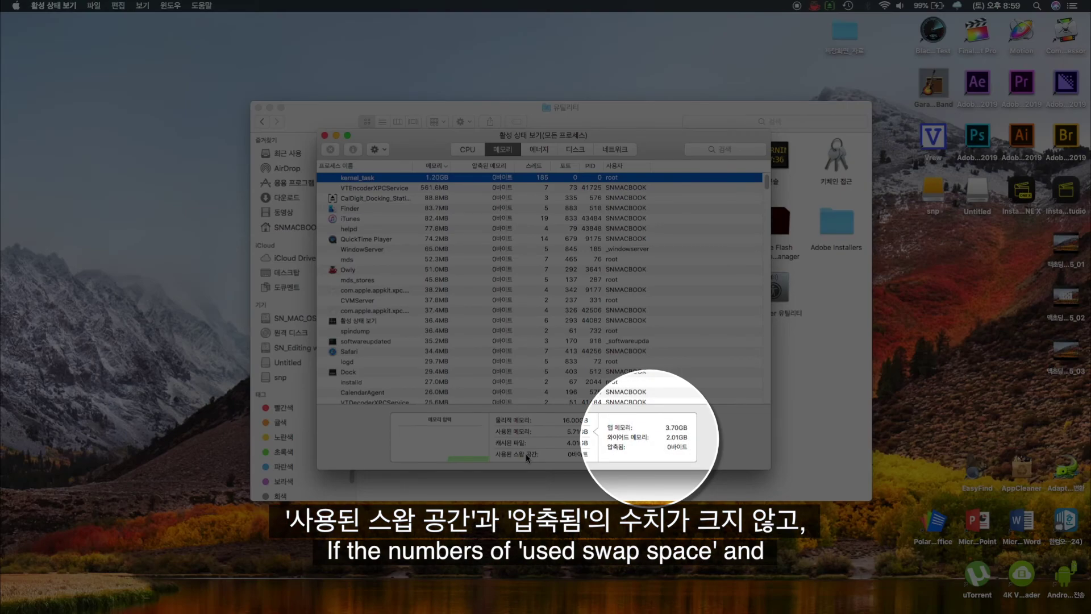
mouse_move(527, 454)
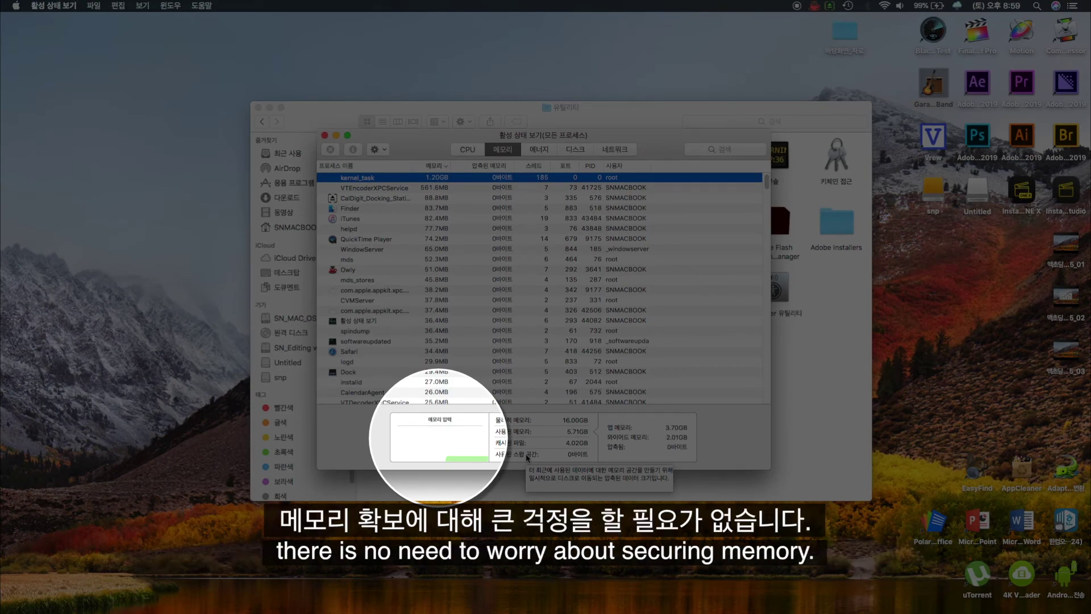
mouse_move(622, 451)
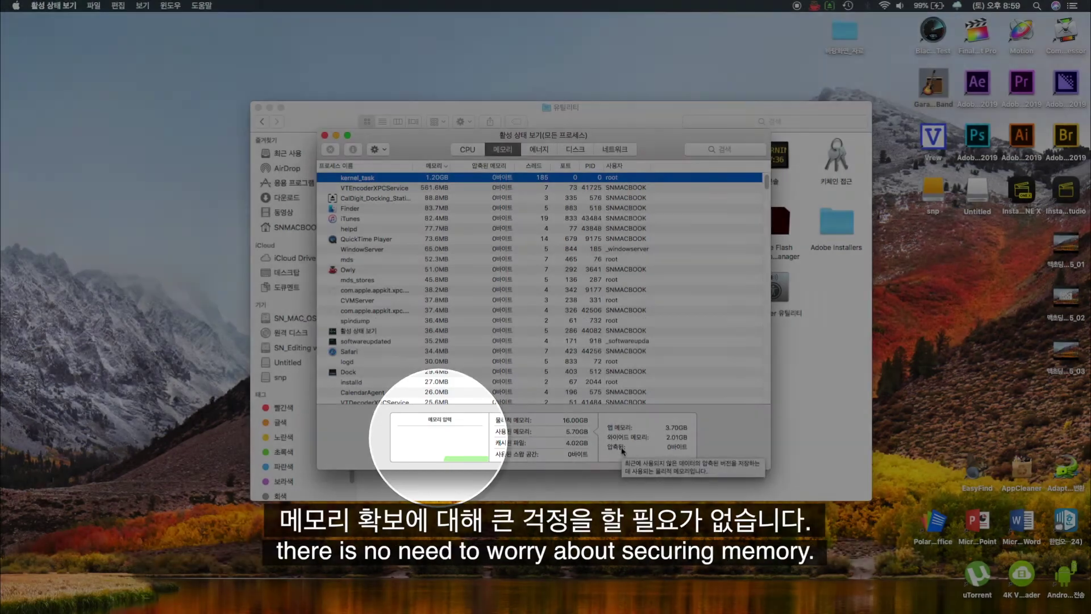
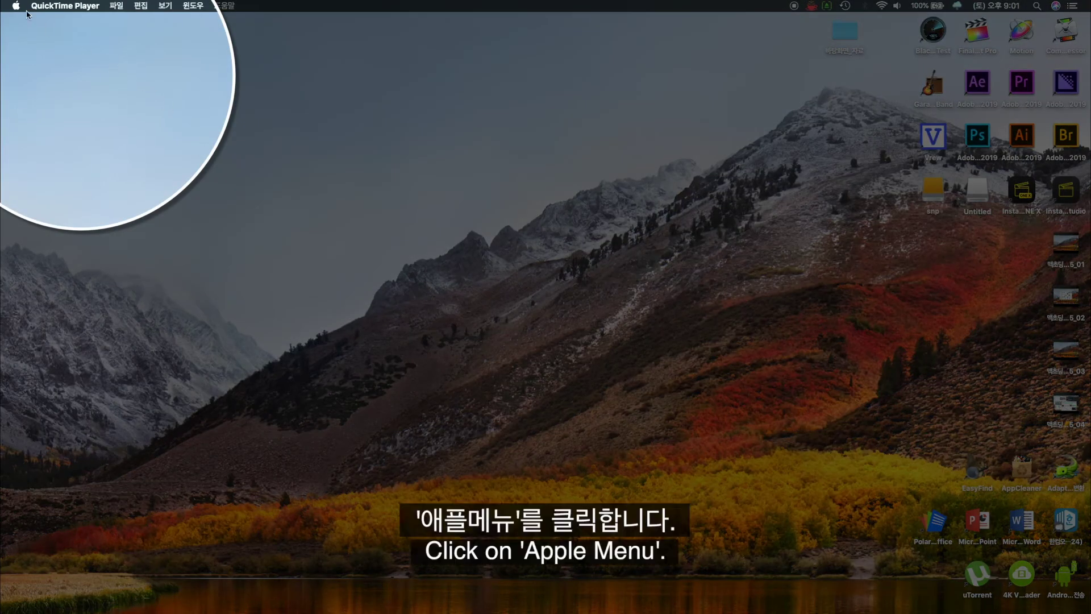
Step: Open the App Store settings in 시스템 환경설정
click(17, 6)
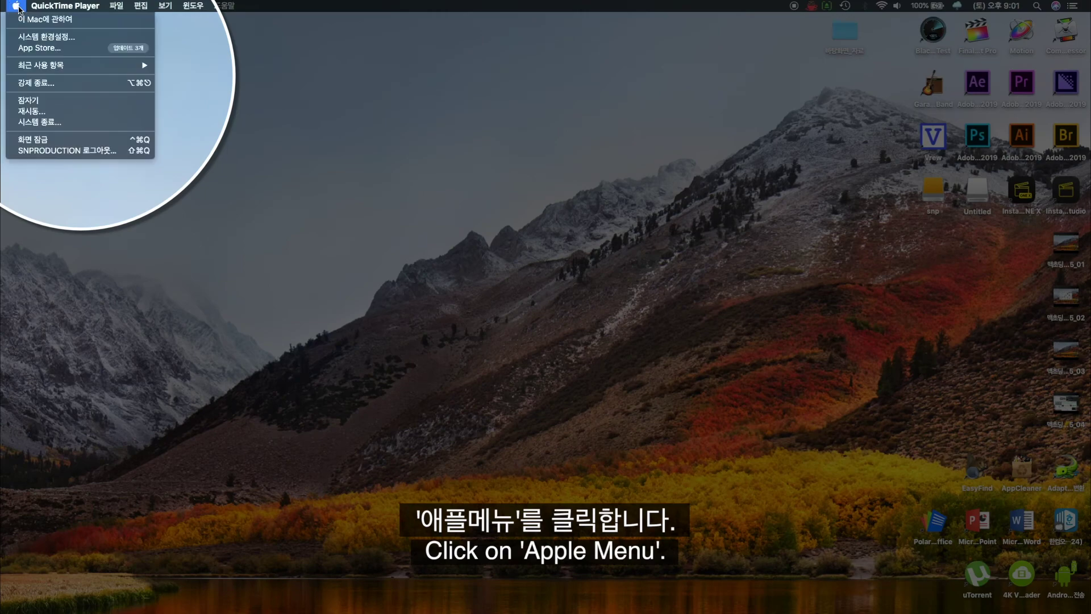
click(46, 37)
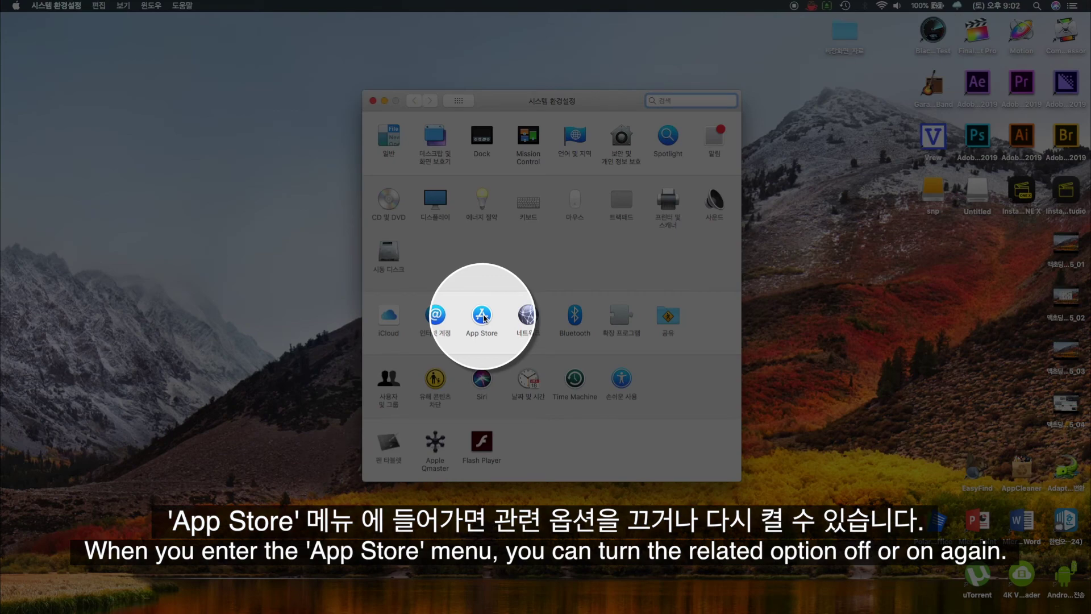
click(481, 316)
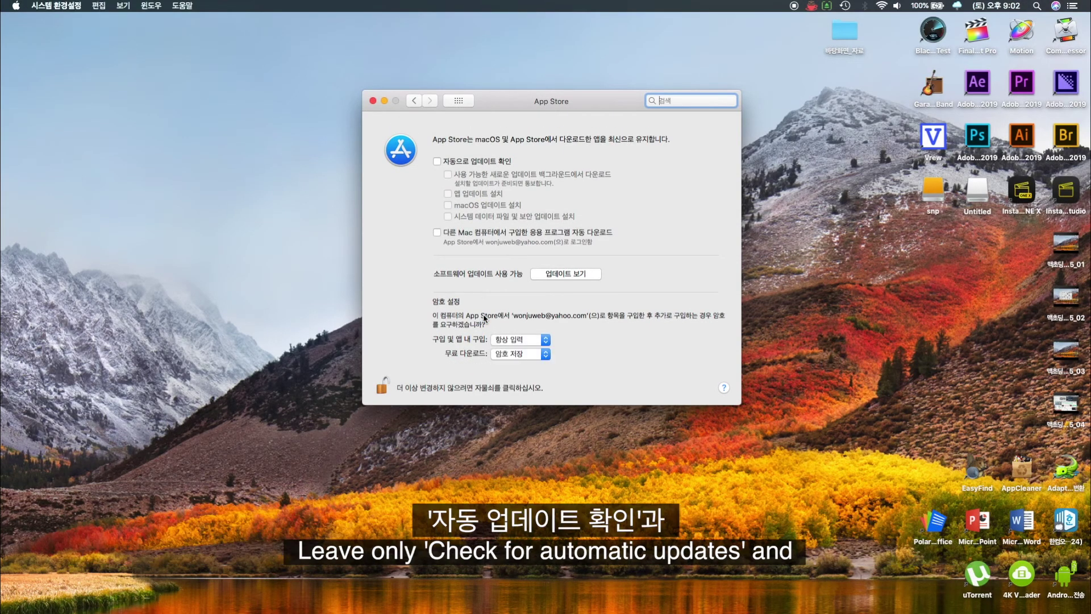
Step: Turn on 자동으로 업데이트 확인, disable downloading of new updates in the background, and switch the automatic check back off
click(438, 161)
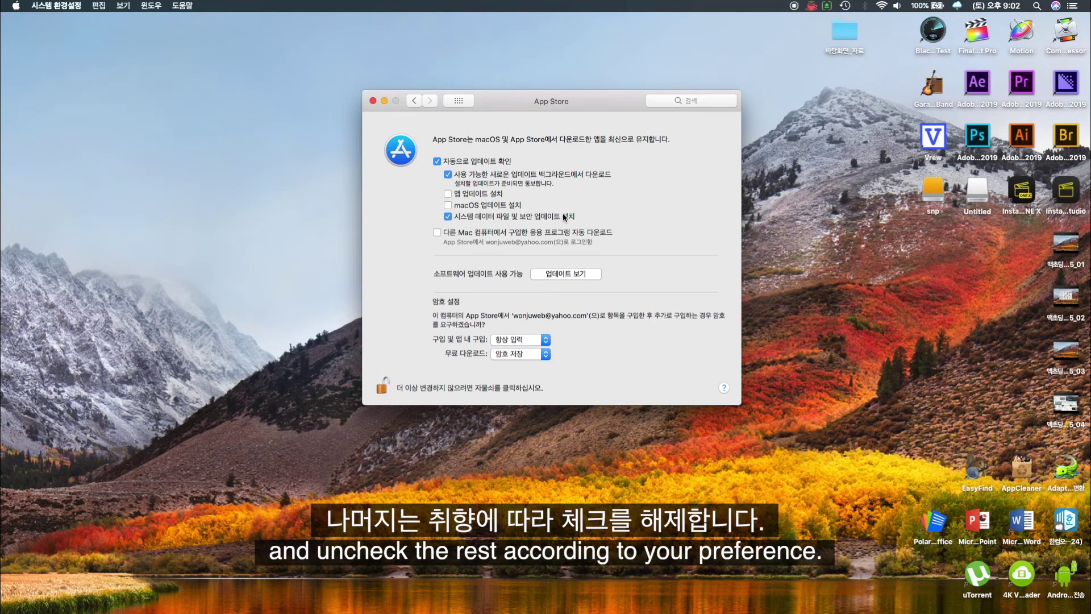
click(448, 174)
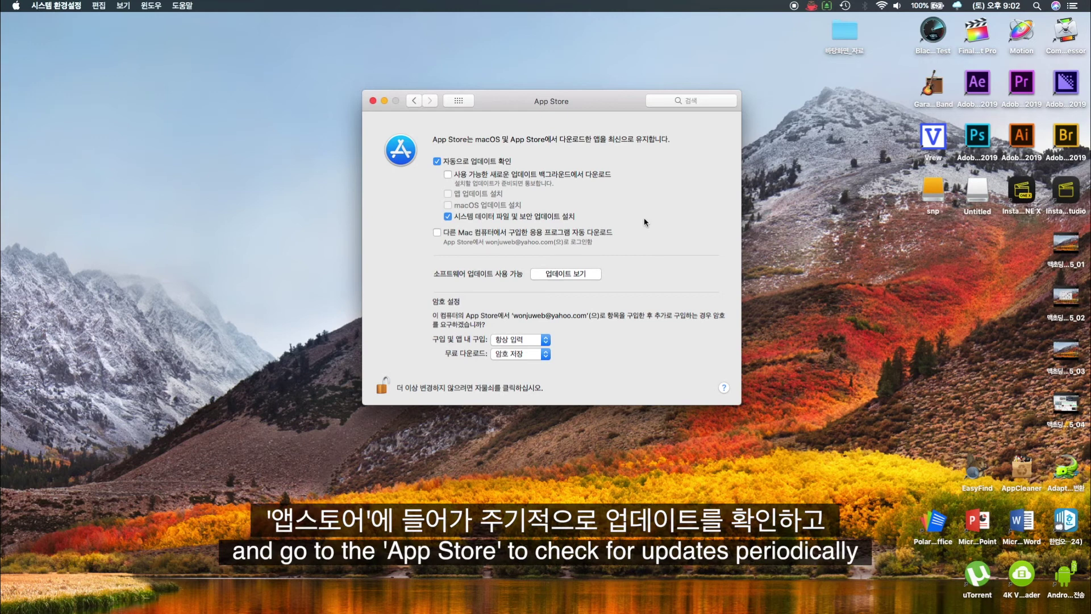
click(437, 162)
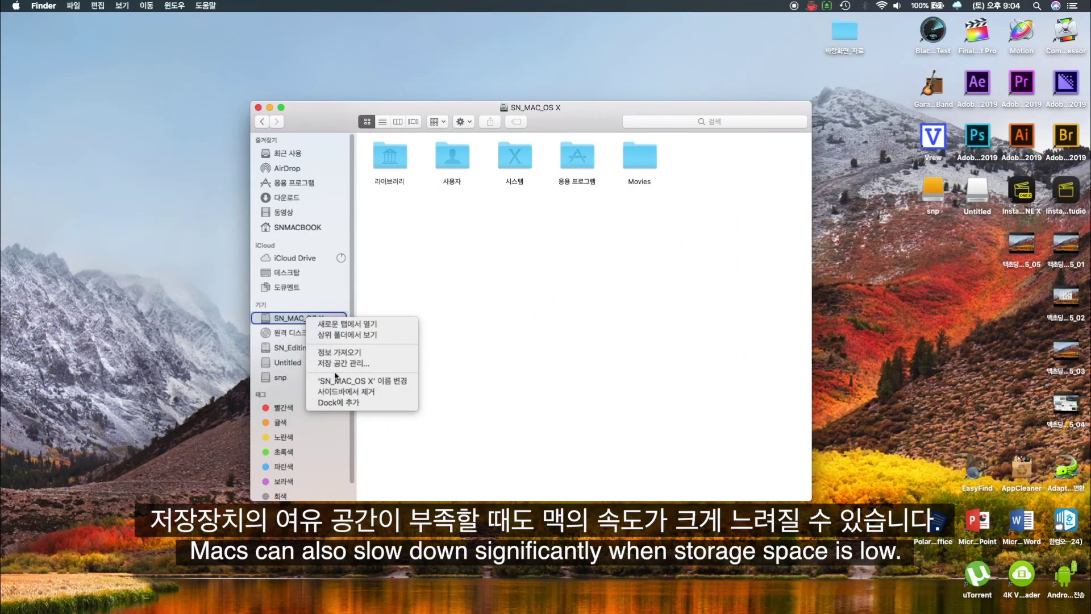
Step: Show the information window of the SN_MAC_OS X drive in Finder to check its free storage space
click(342, 351)
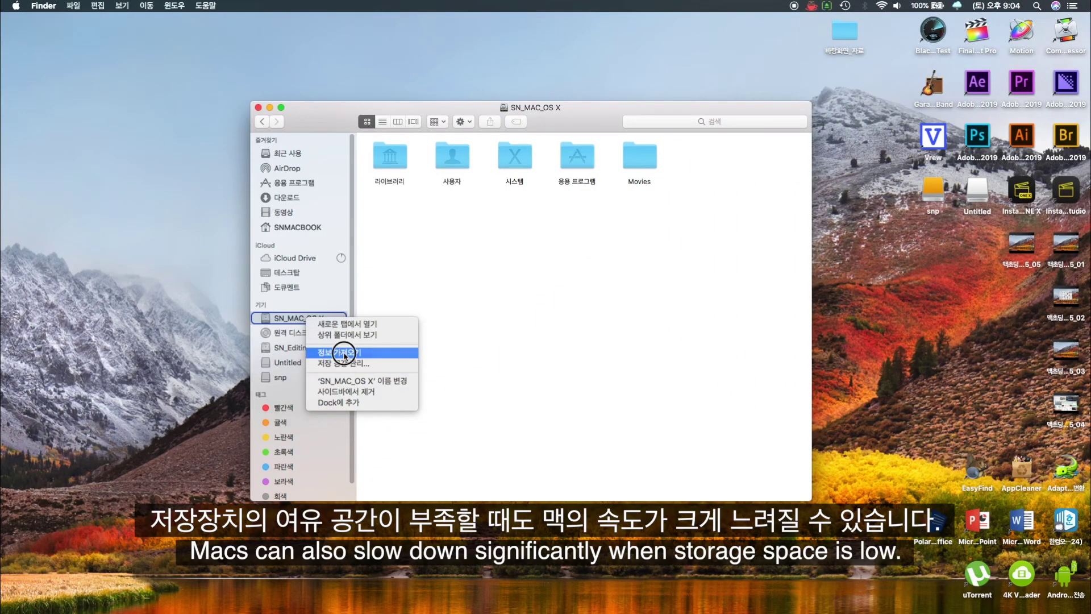
drag(125, 26, 203, 44)
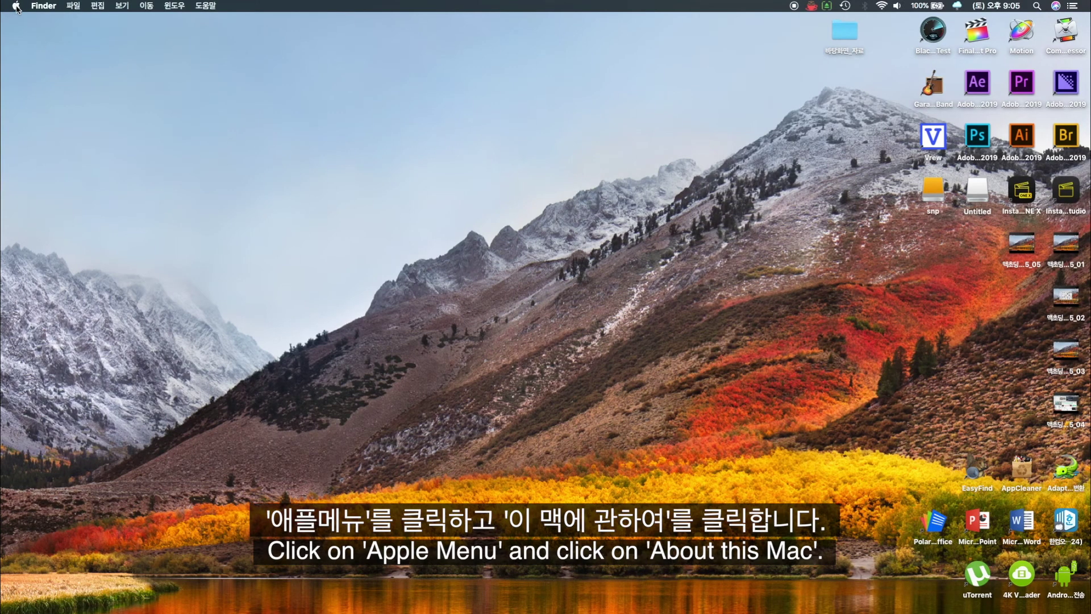
Step: Open the storage management window for SN_MAC_OS X from the 저장 공간 section of 이 Mac에 관하여 and move it higher
click(16, 6)
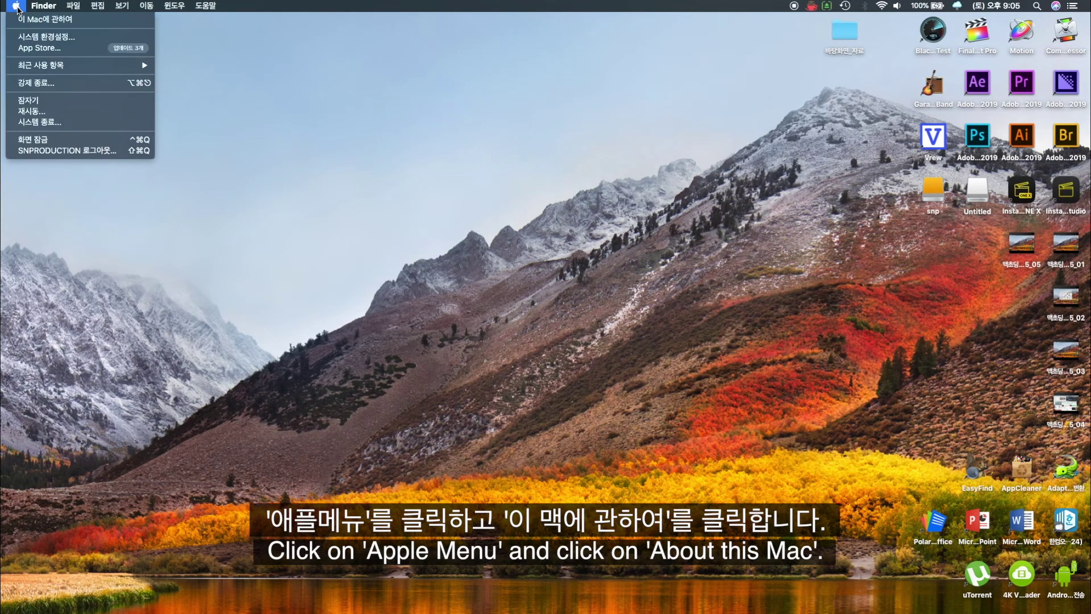
click(40, 20)
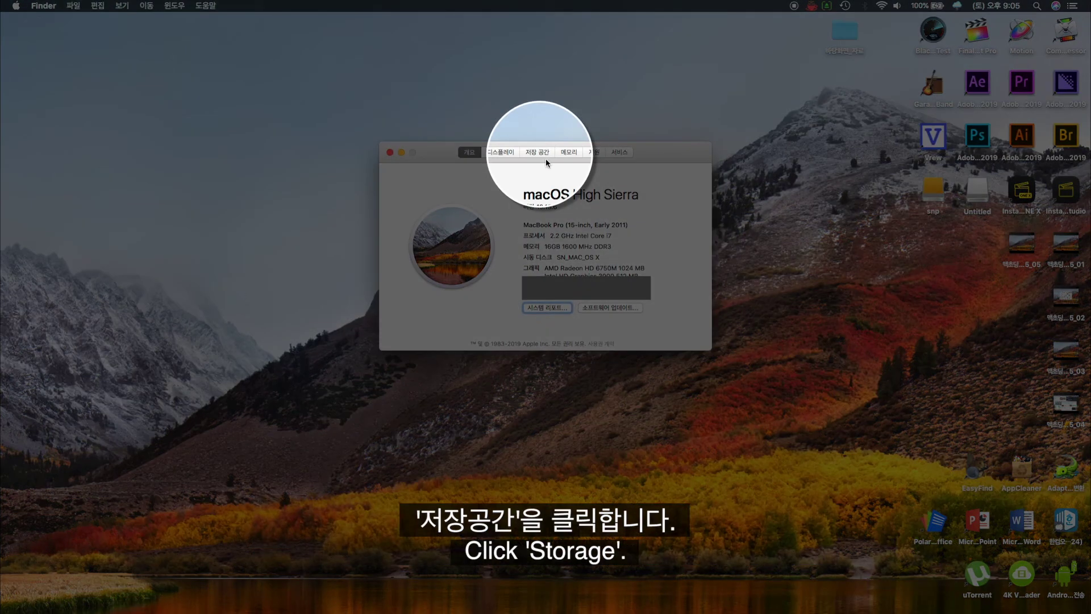
click(540, 153)
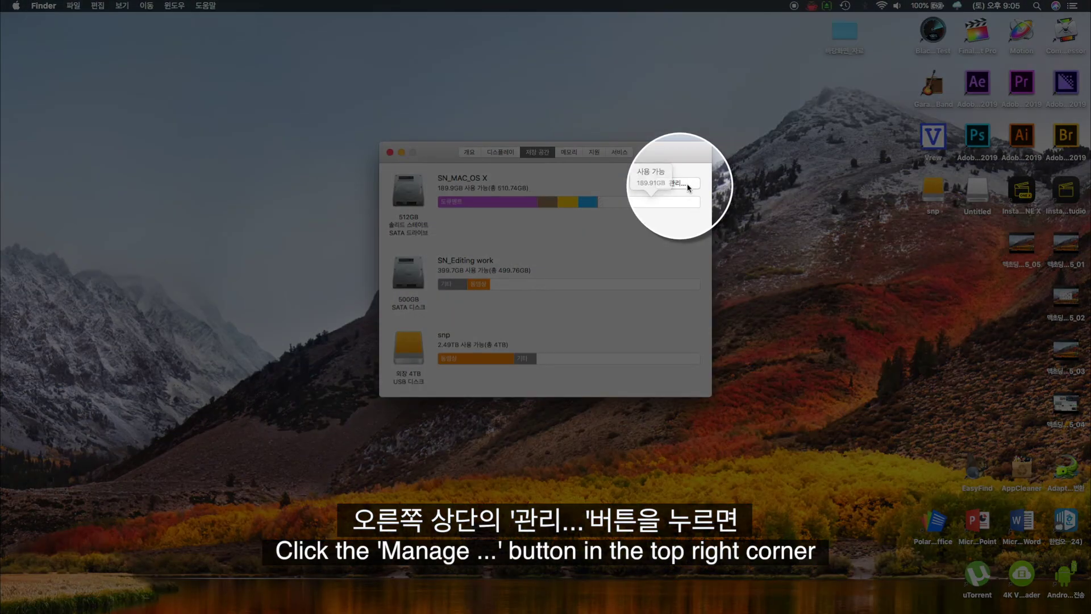
click(686, 187)
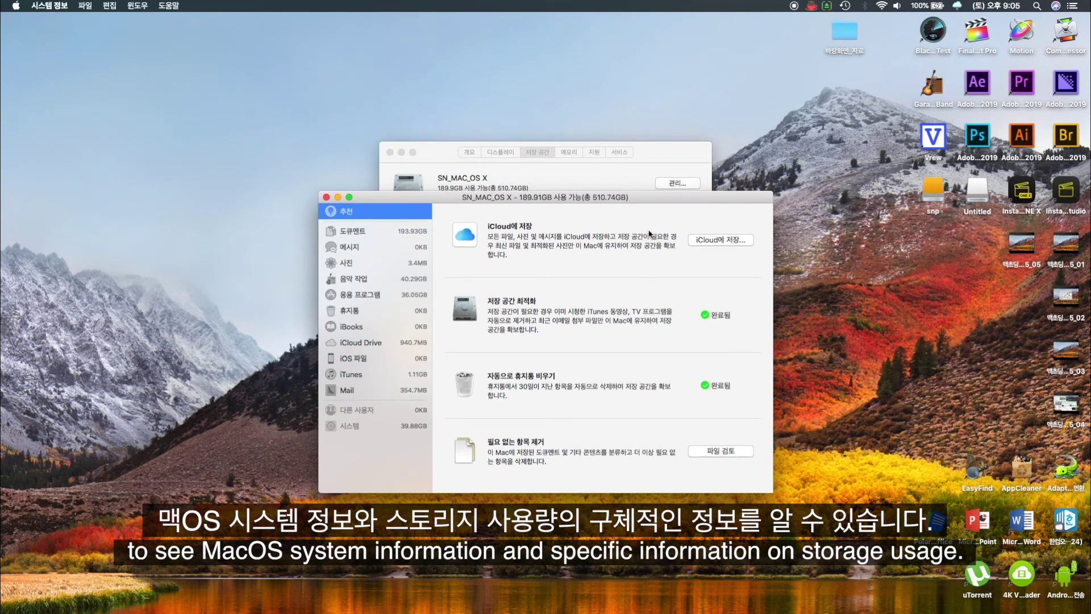
drag(651, 198, 650, 131)
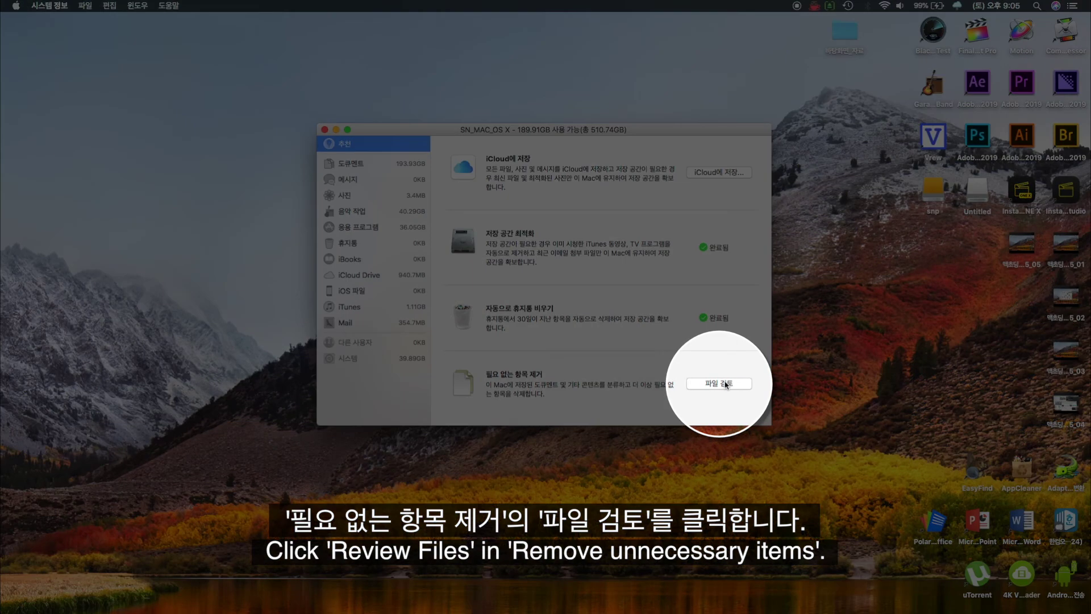
Step: Review the large files under 필요 없는 항목 제거 and delete the Fast.and.Furious.Presents.Hobbs.and.Shaw video from the disk
click(720, 384)
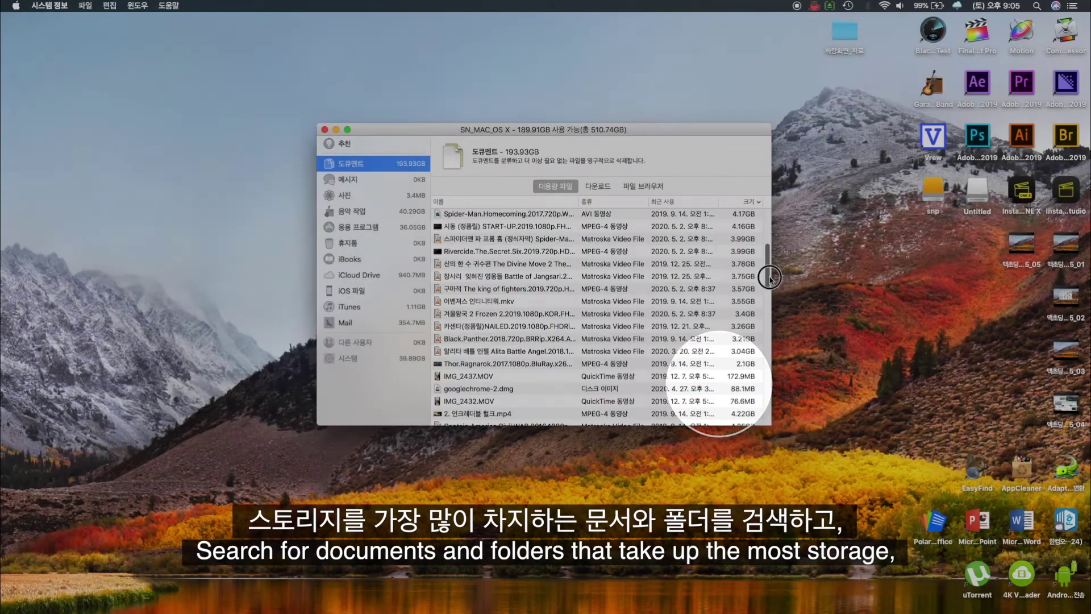
drag(770, 278, 770, 227)
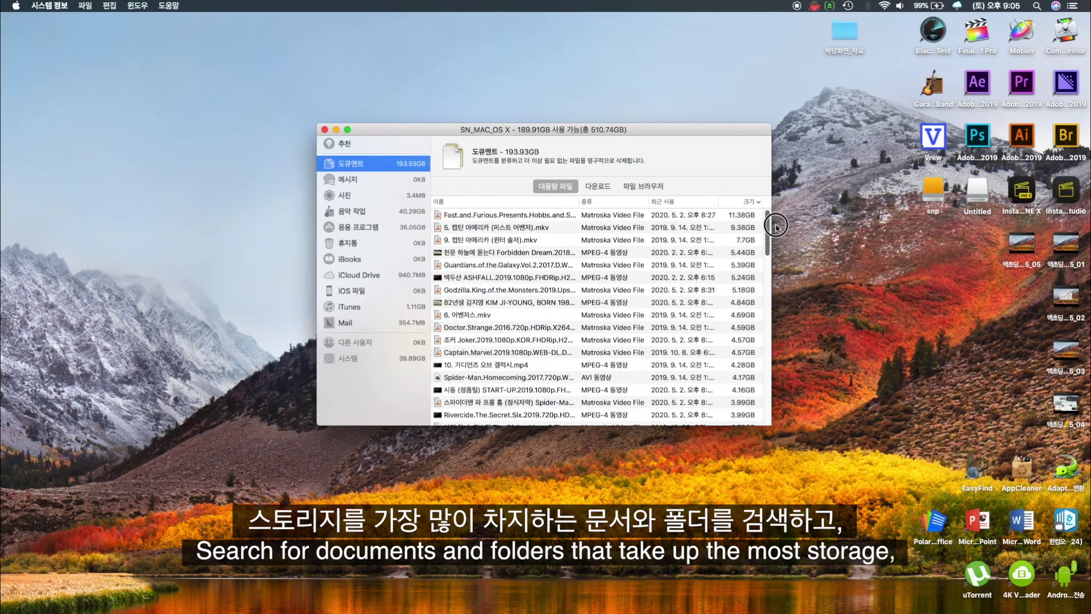
click(489, 219)
click(561, 215)
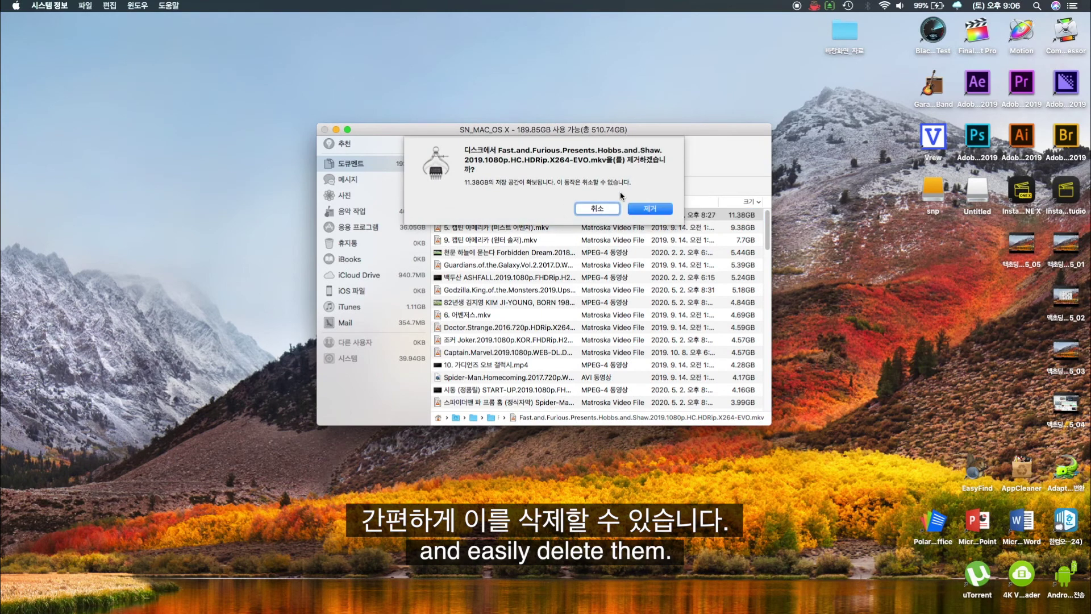
click(651, 210)
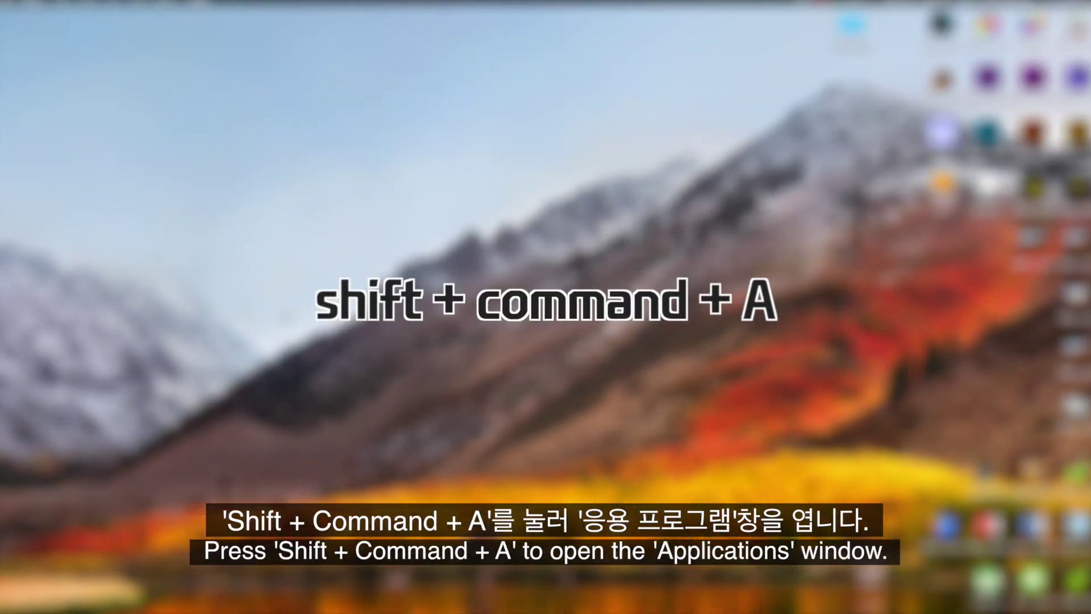
Step: Open the 응용 프로그램 folder, arrange it by 크기 and examine the applications in the largest size group
key(shift+super+a)
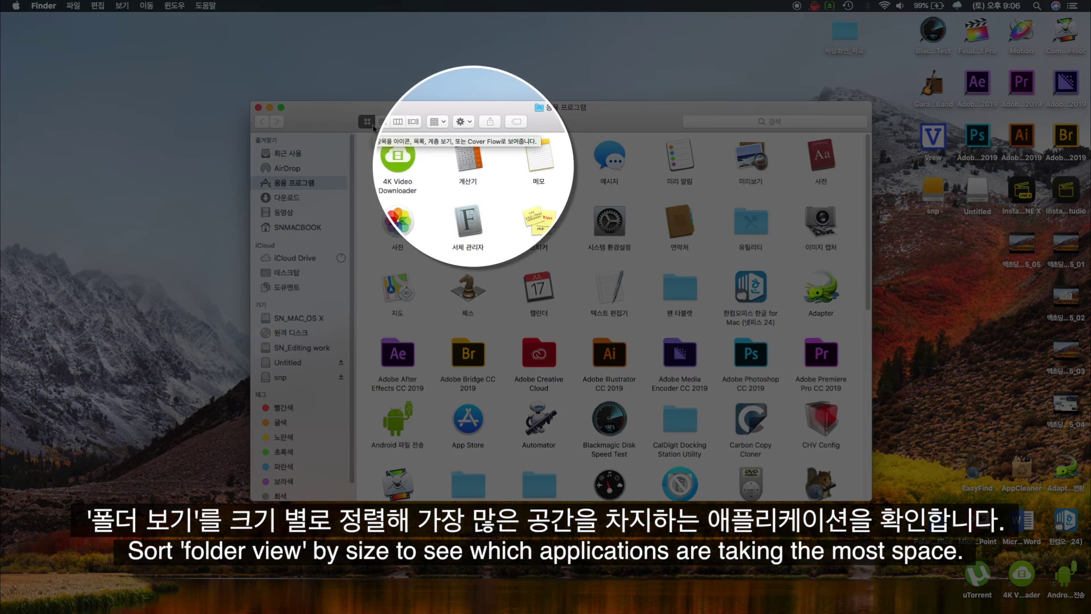
click(441, 122)
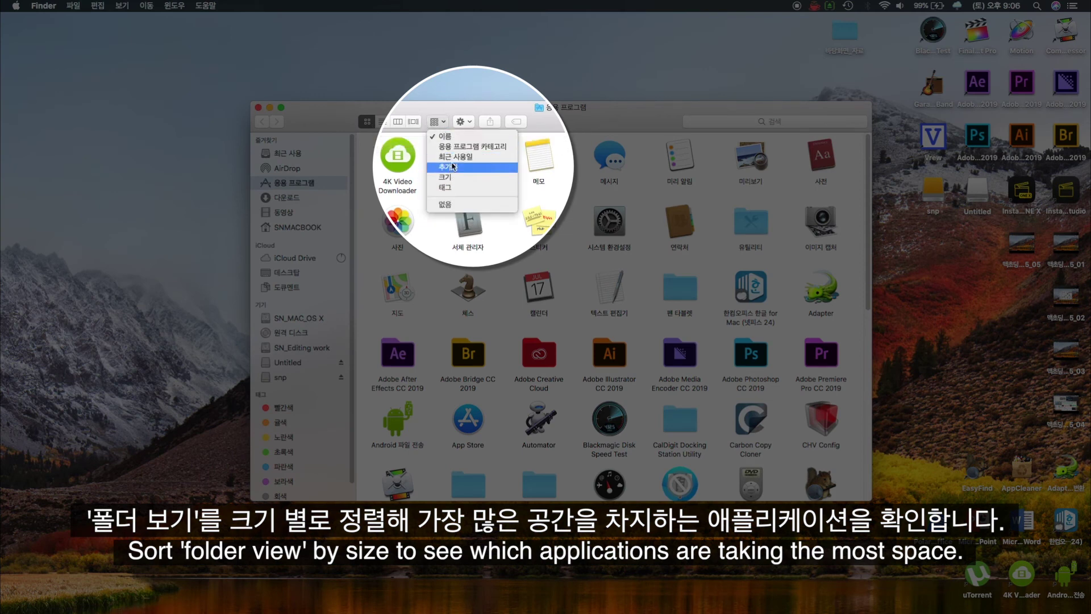
click(450, 180)
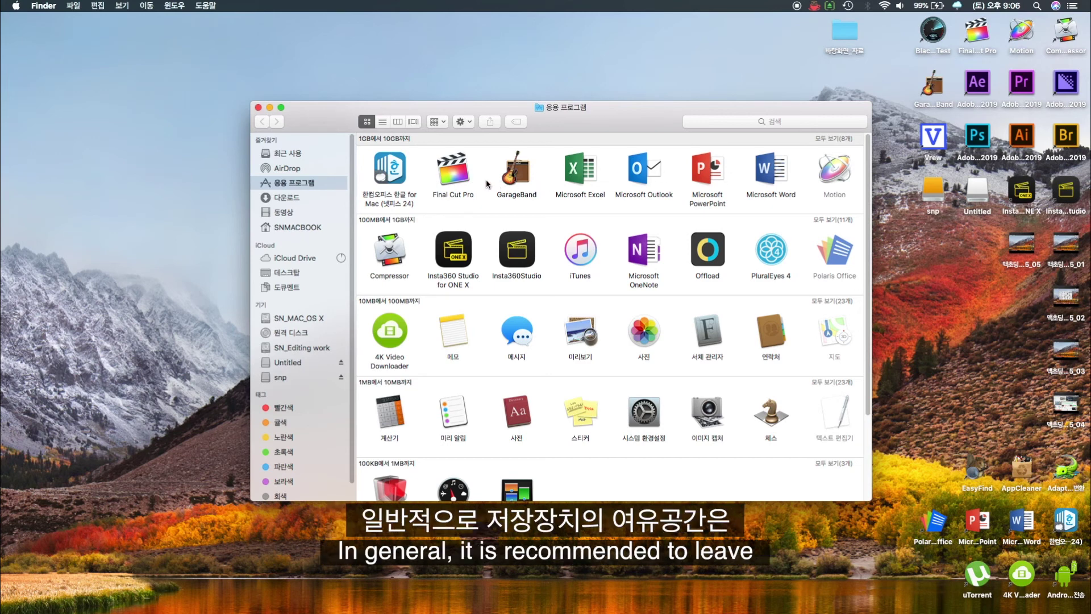
click(453, 177)
click(515, 181)
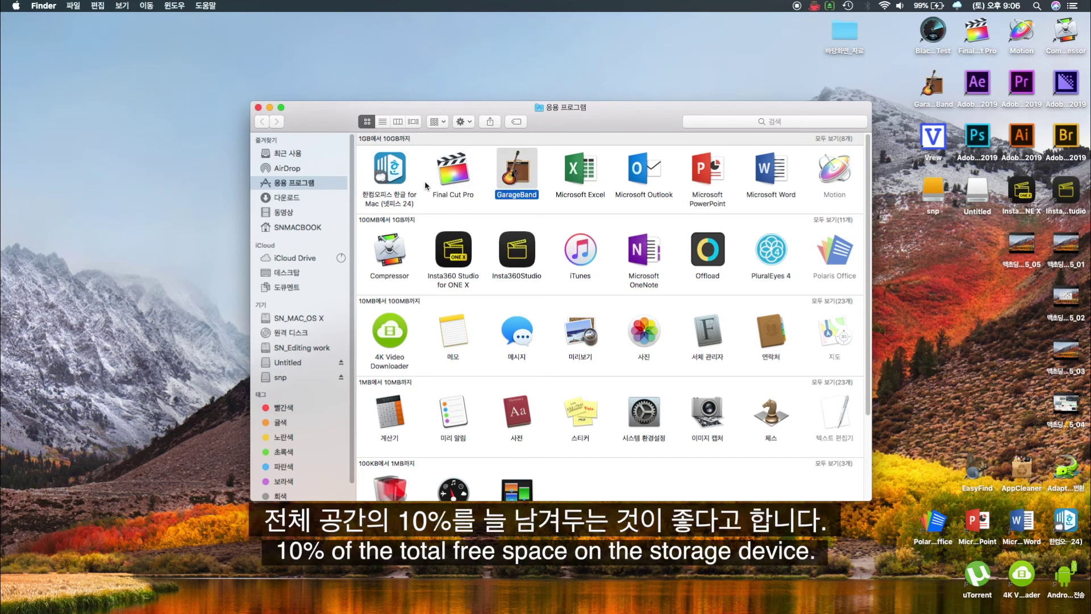
click(397, 181)
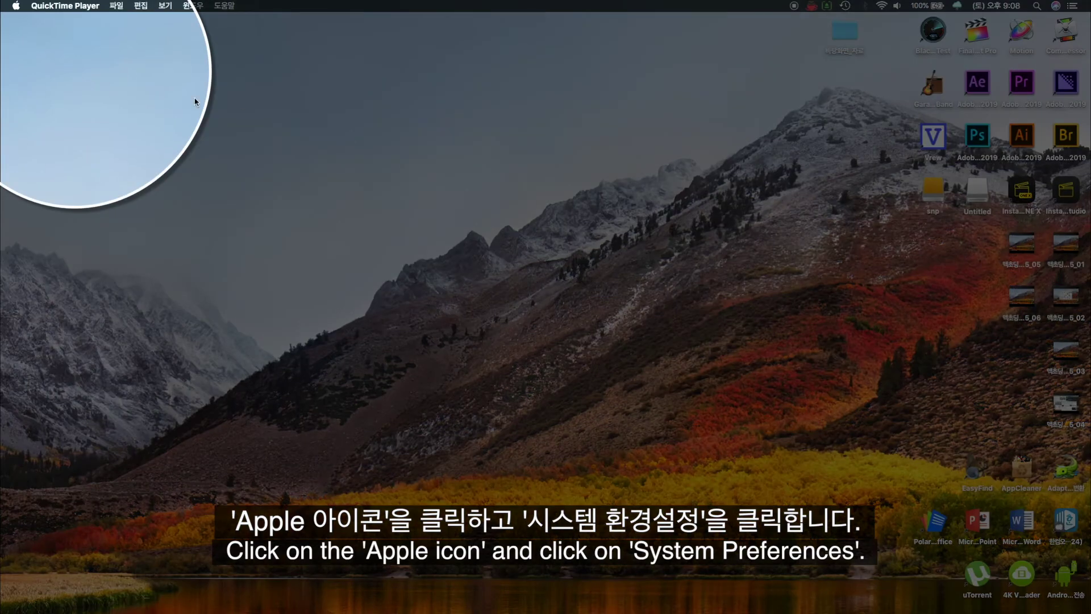
Step: Open the 로그인 항목 list in the 사용자 및 그룹 settings and set Android File Transfer Agent to hide at login
click(16, 6)
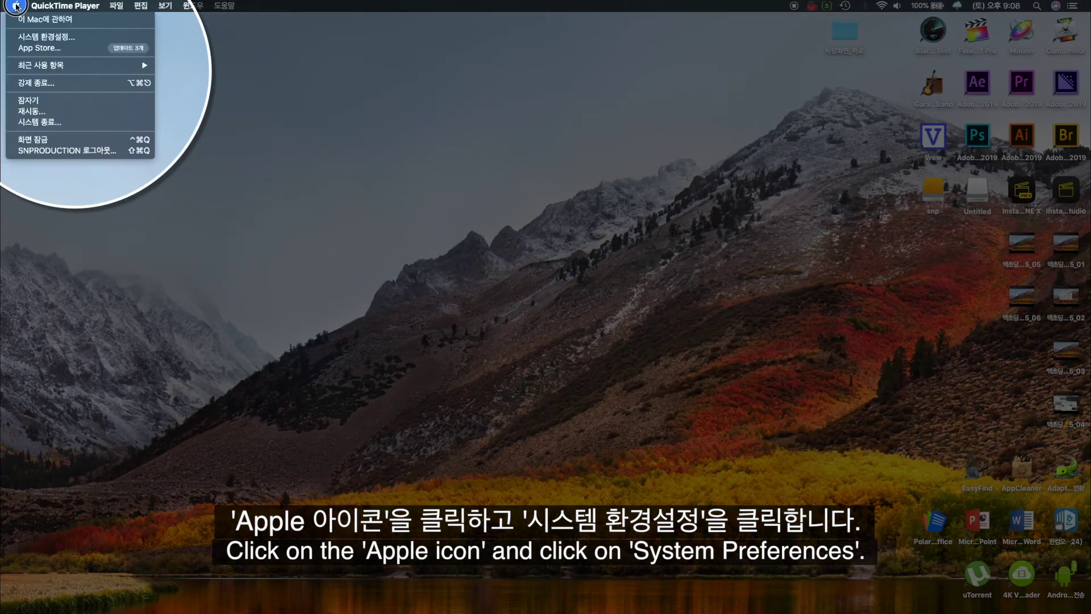
click(44, 36)
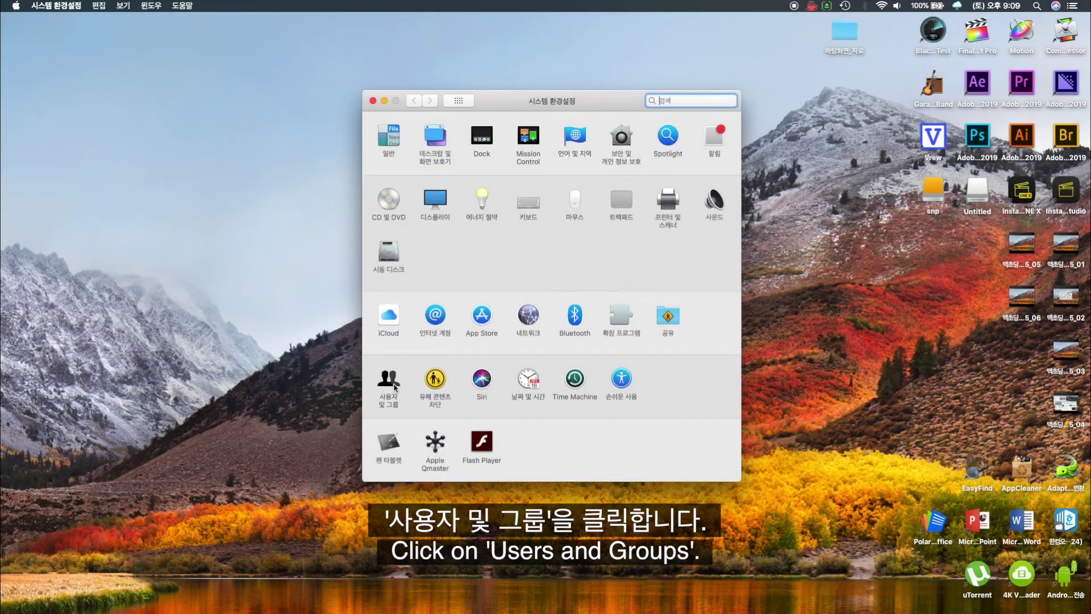
click(395, 386)
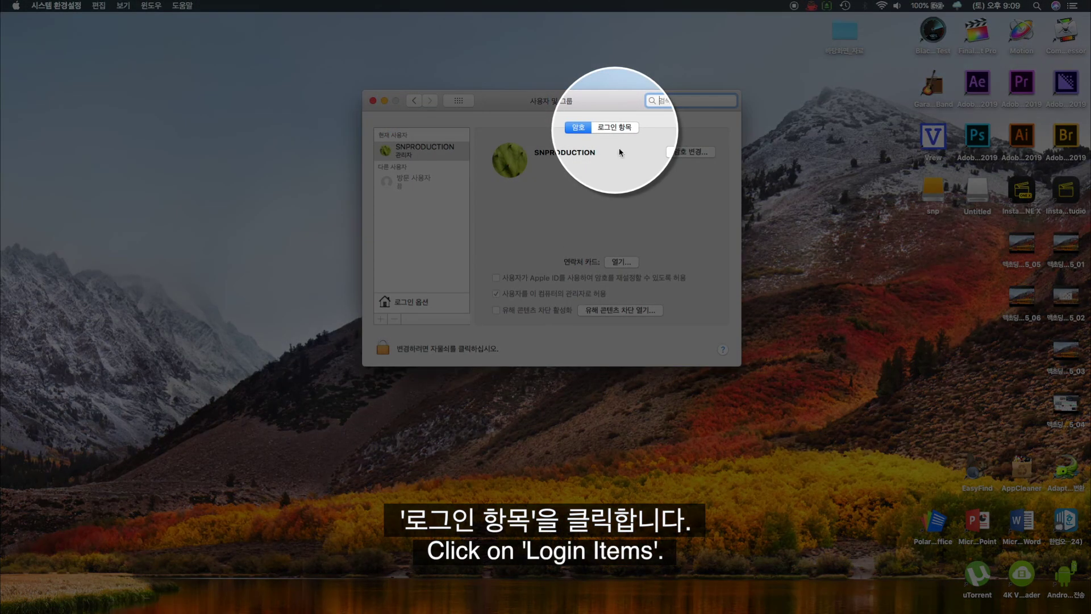
click(617, 127)
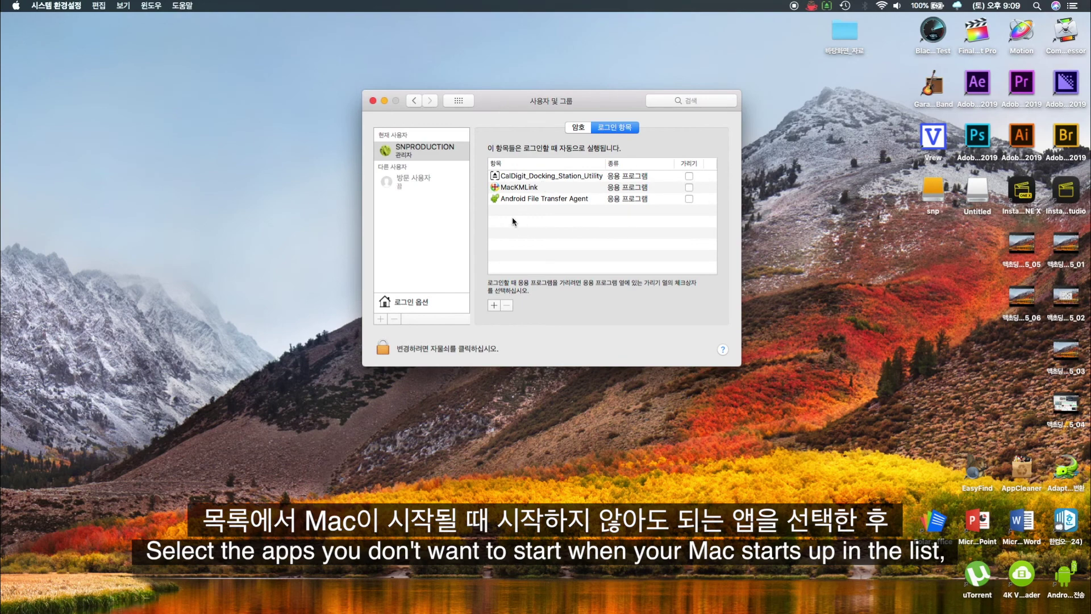
click(521, 199)
click(689, 199)
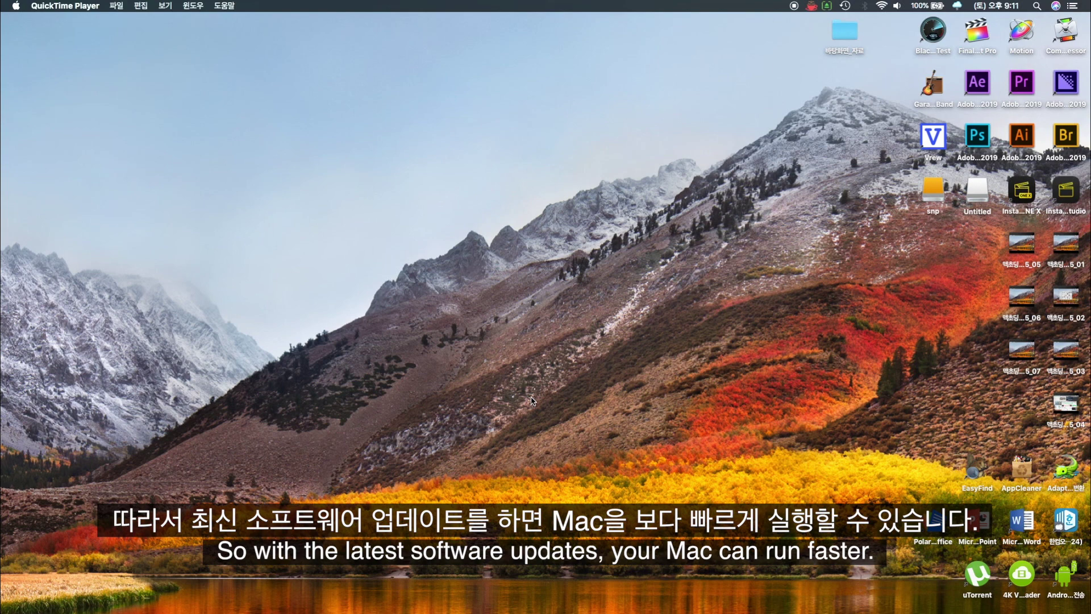
Step: Open the Apple menu to look for the latest software updates
click(17, 7)
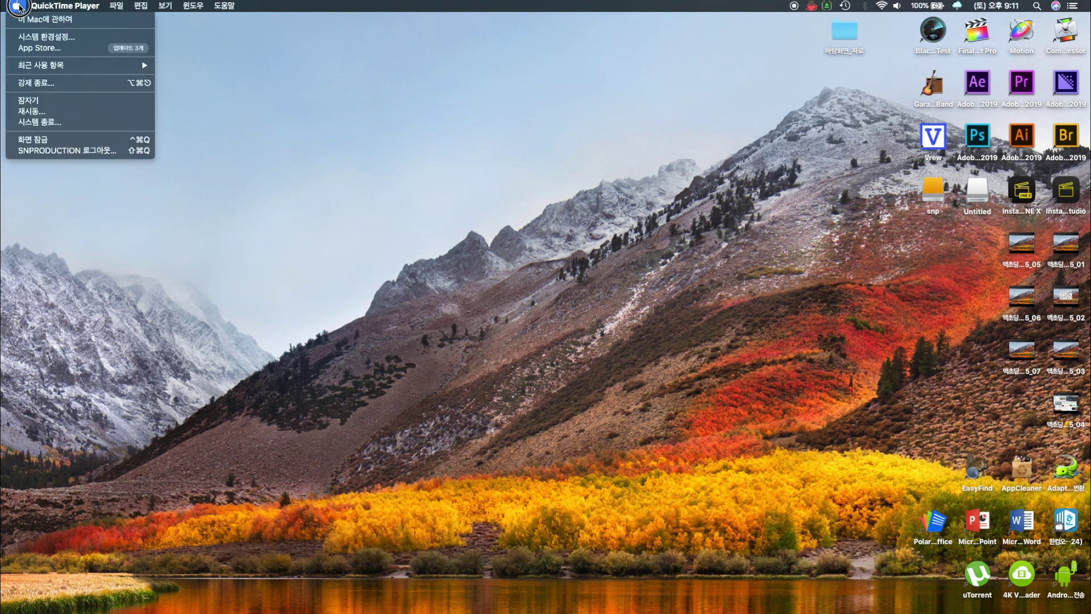